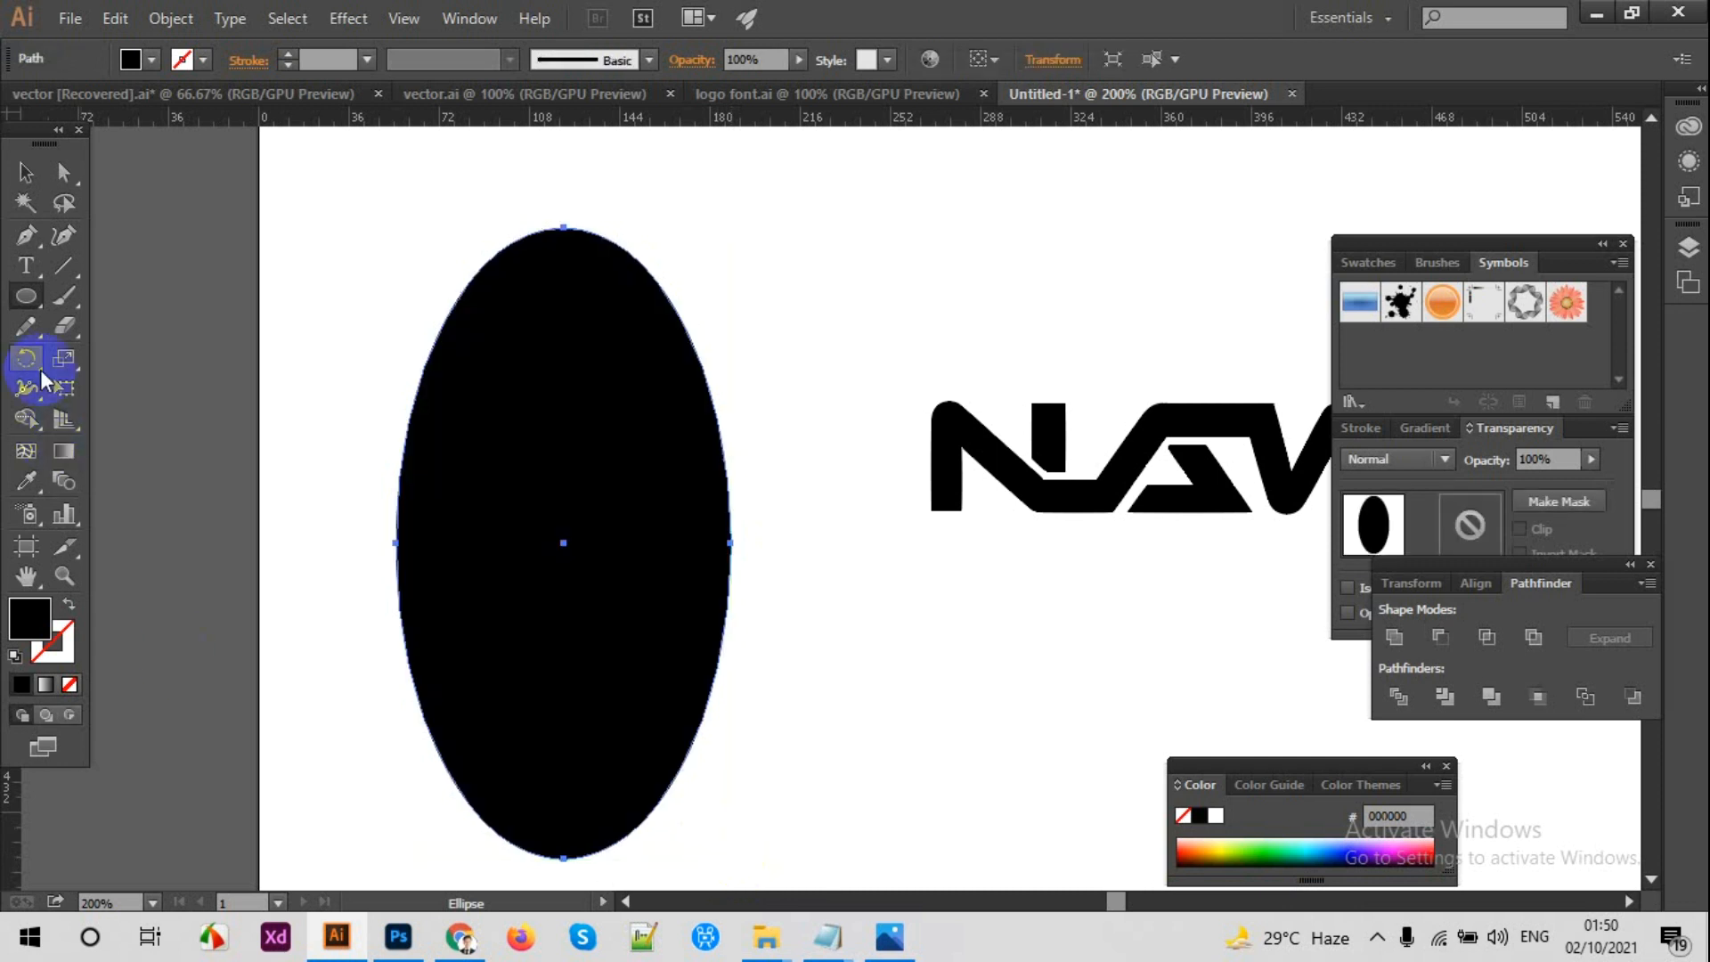
Step: Duplicate the black ellipse toward its left and fill the copy with red e22727
click(24, 174)
click(611, 420)
drag(611, 420, 394, 412)
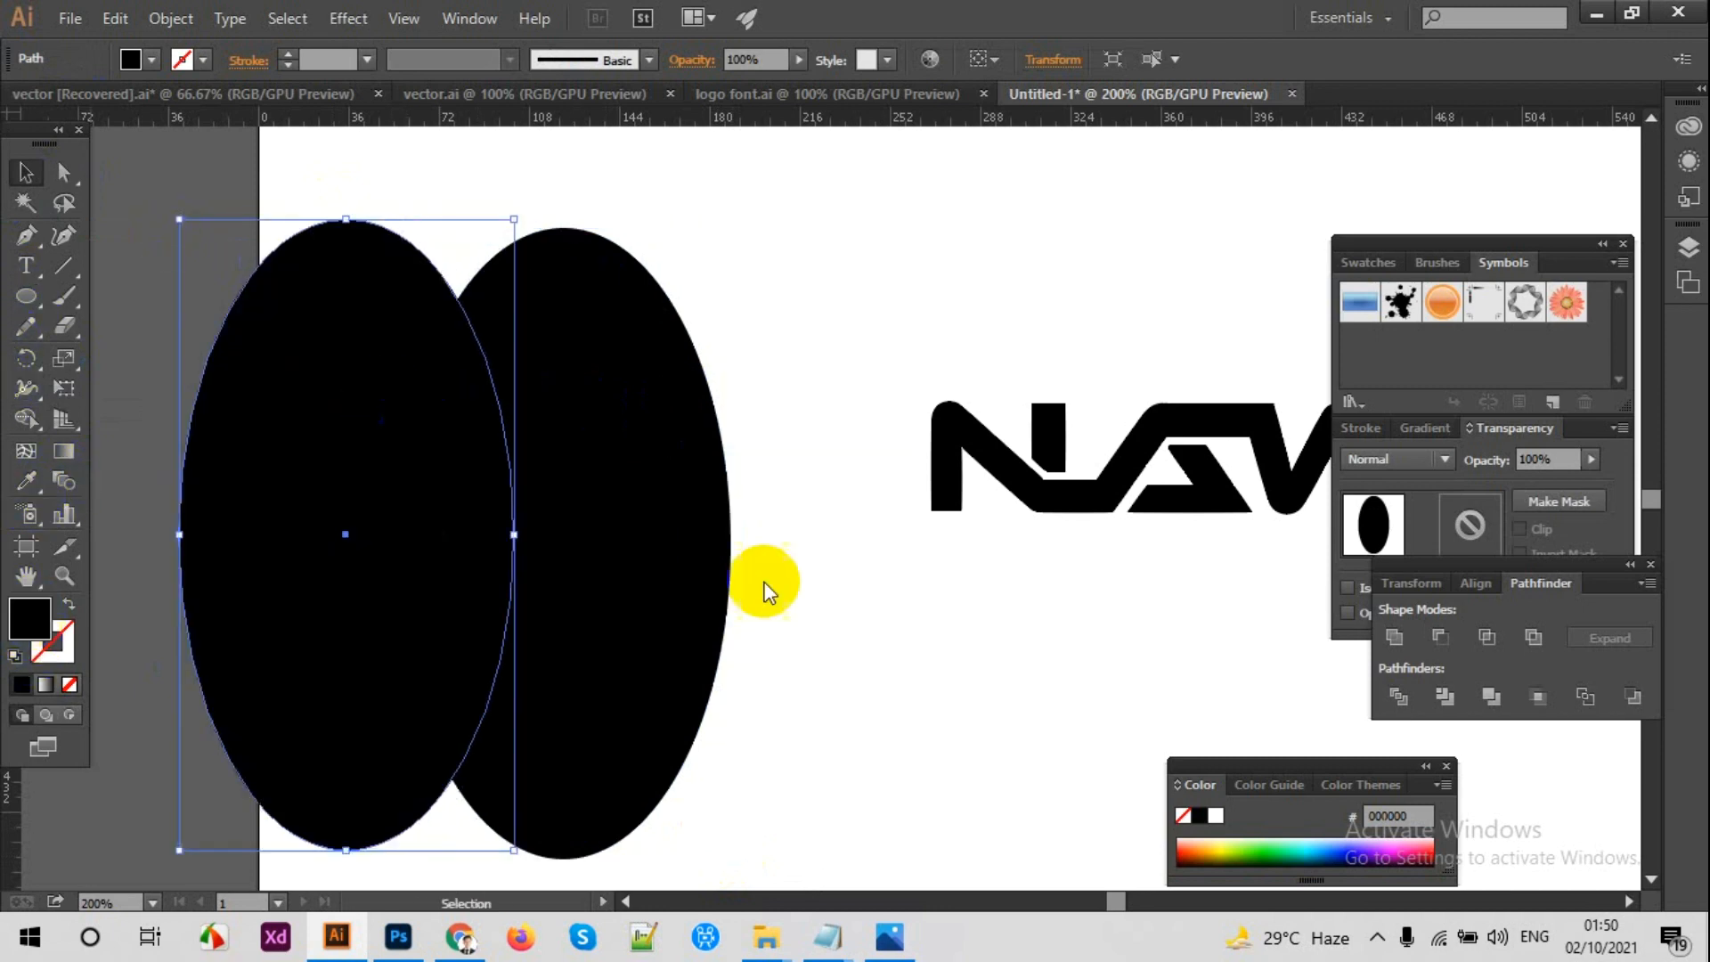
double_click(30, 619)
click(1380, 422)
click(1680, 406)
click(733, 98)
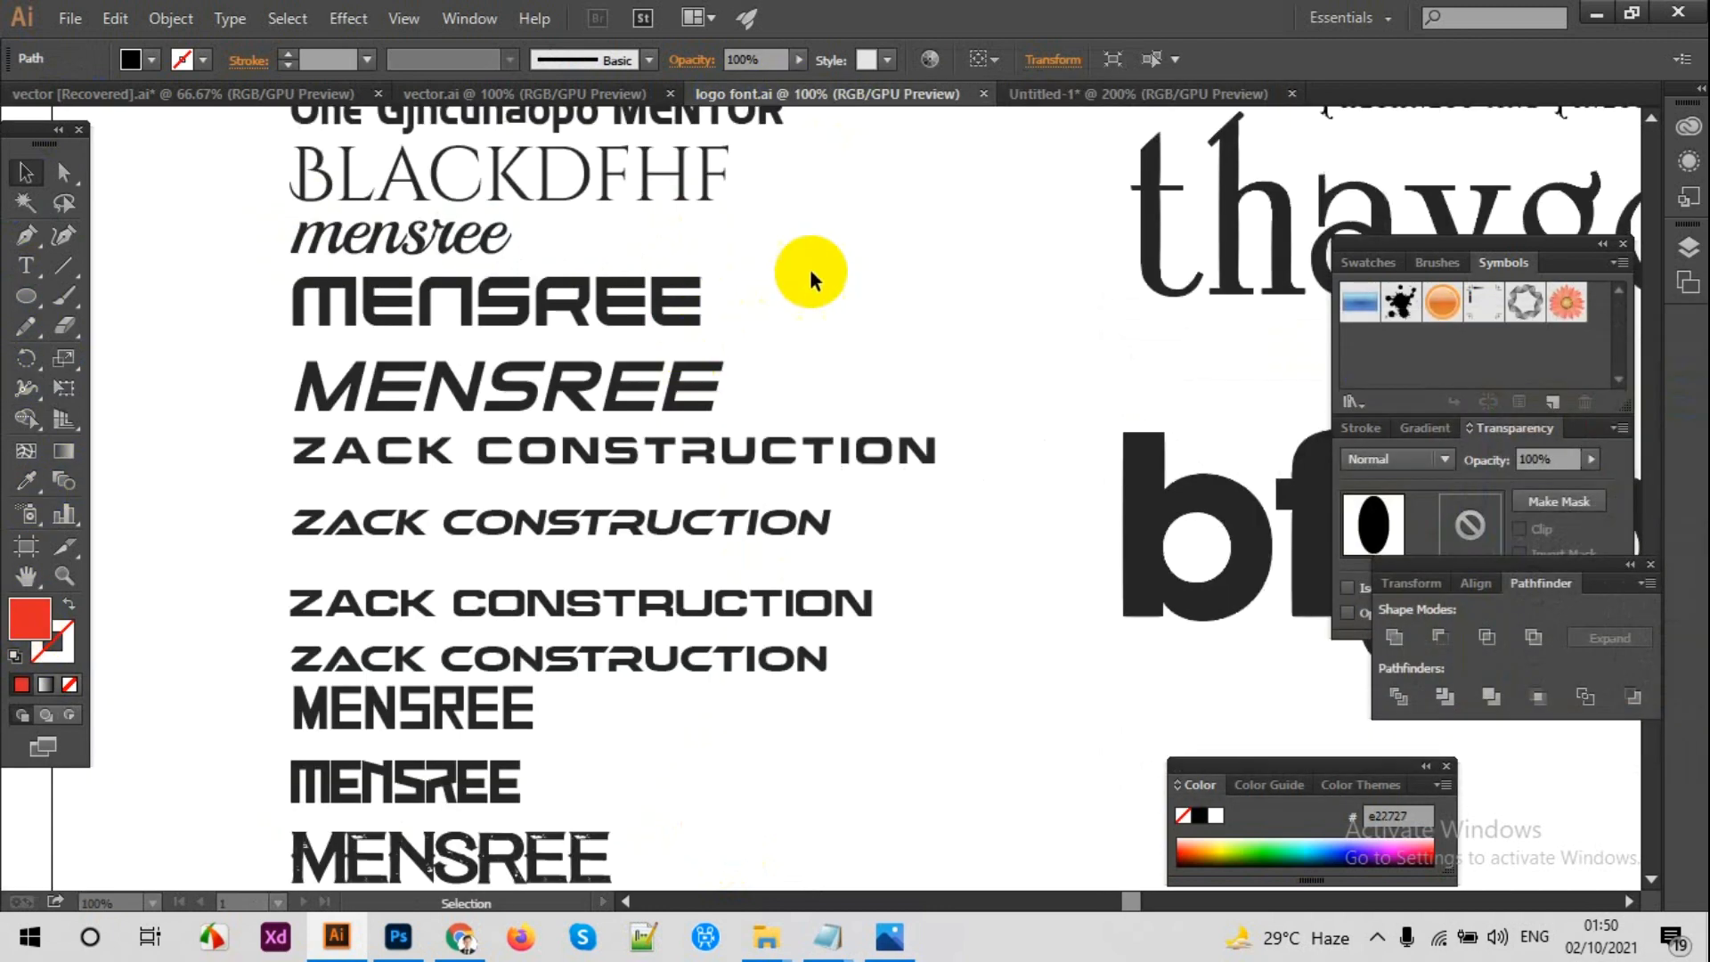
click(1023, 92)
Step: Move the red ellipse over the black one and scale it down slightly so that they overlap
drag(431, 322, 573, 322)
drag(666, 242, 650, 238)
click(452, 255)
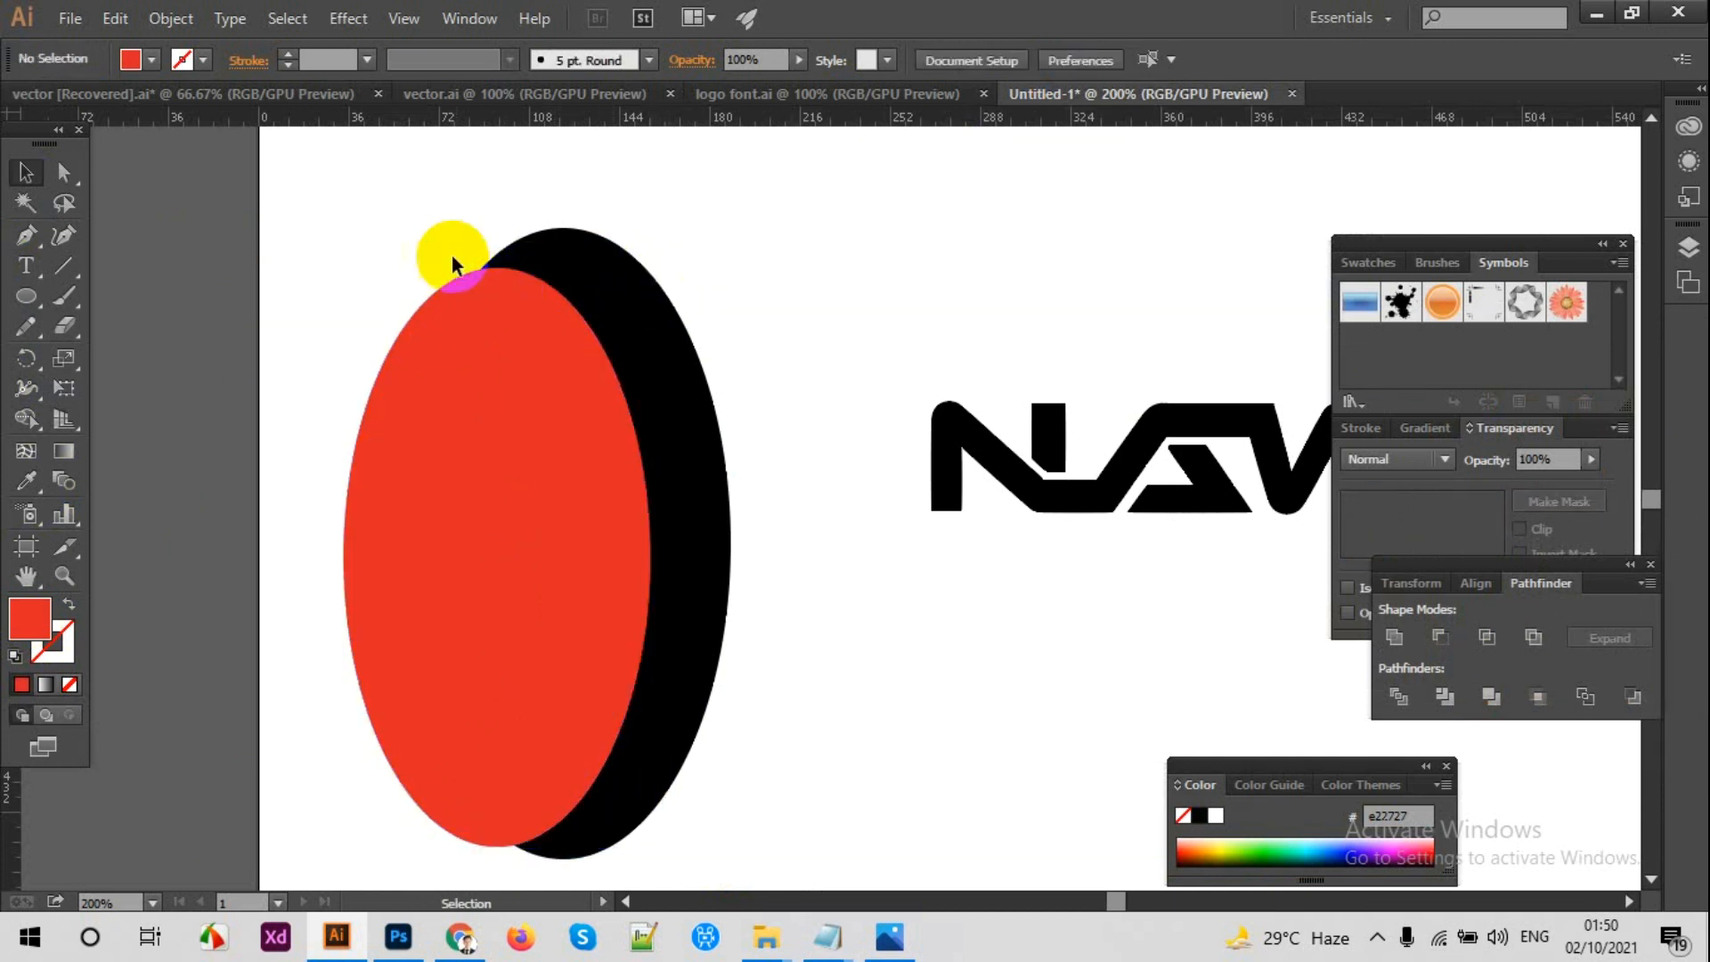
Step: Align the red and black ellipses on their vertical centres
drag(452, 254, 565, 344)
click(1165, 53)
click(910, 265)
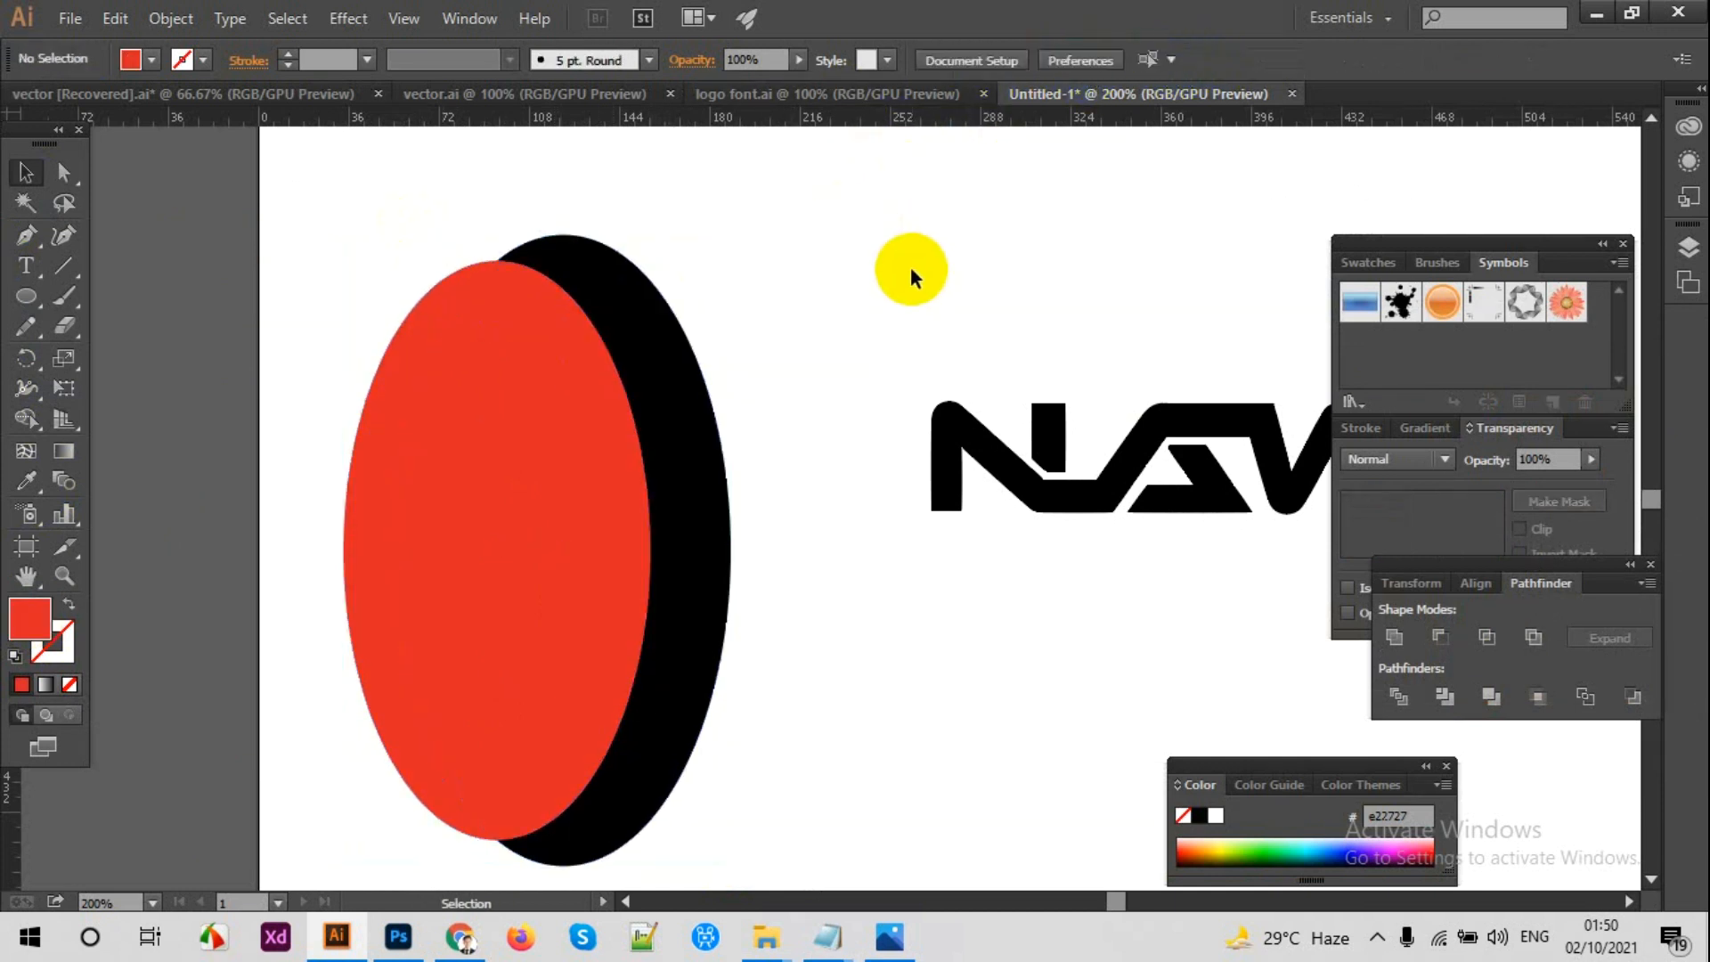
Step: Shrink the red ellipse further and fit it inside the black one with their left edges meeting
click(489, 462)
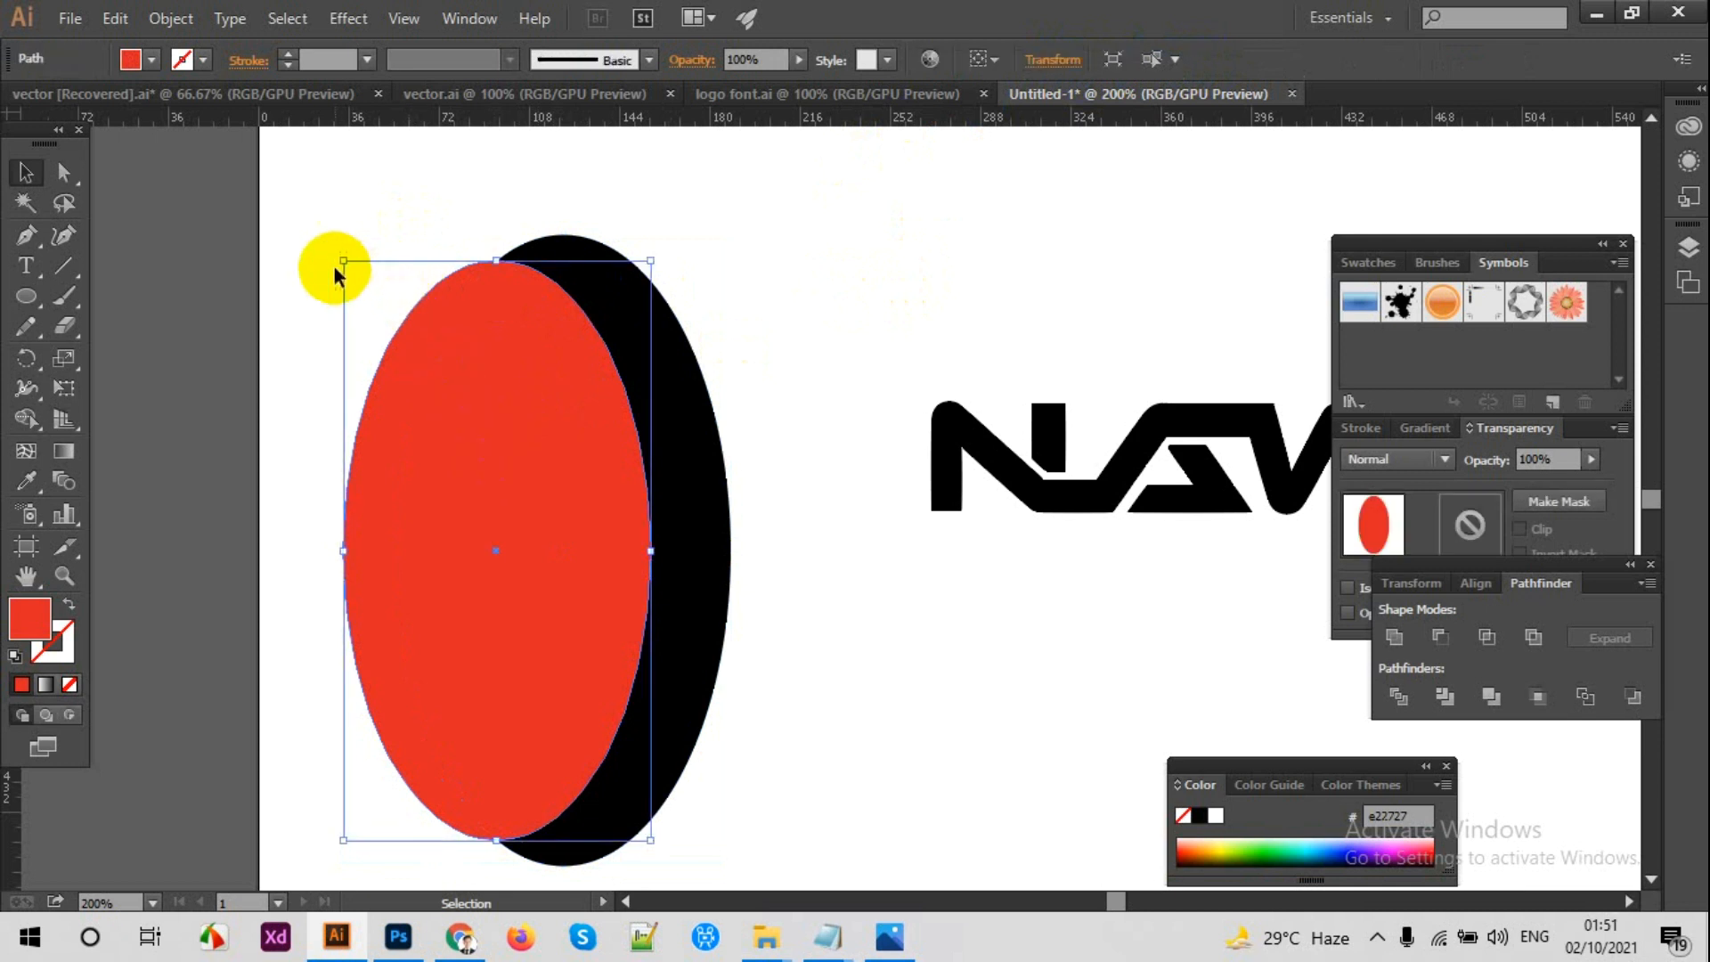
drag(340, 259, 349, 275)
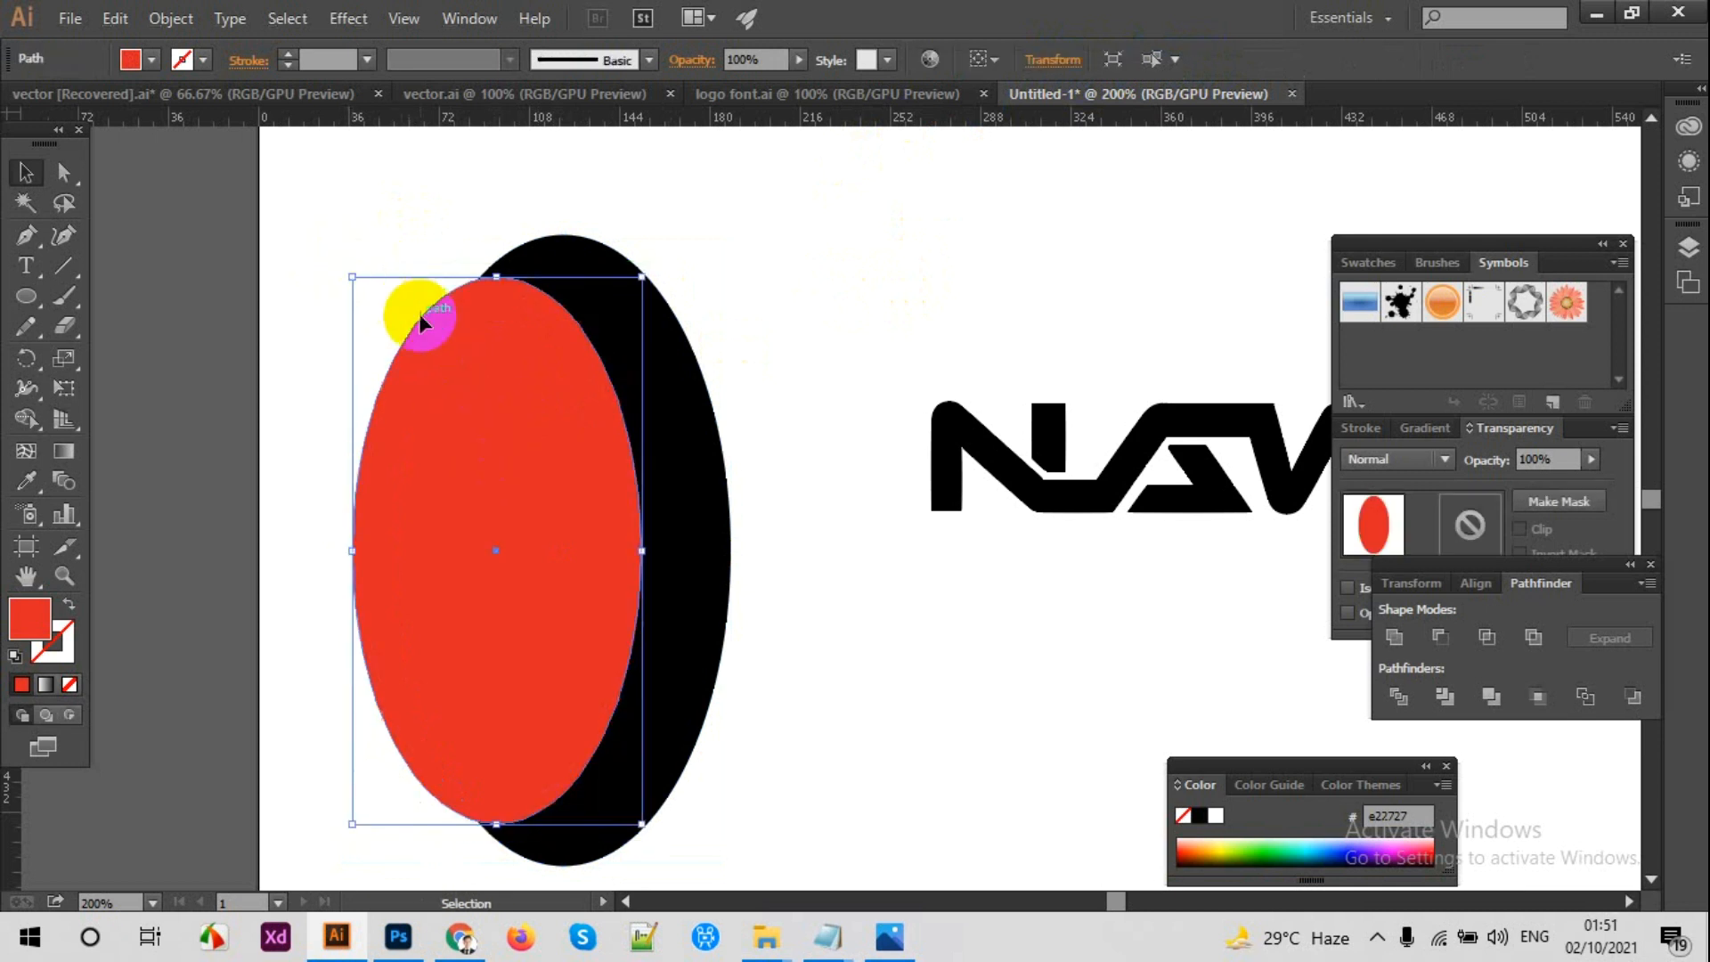
drag(491, 382, 529, 376)
drag(395, 552, 387, 551)
click(495, 515)
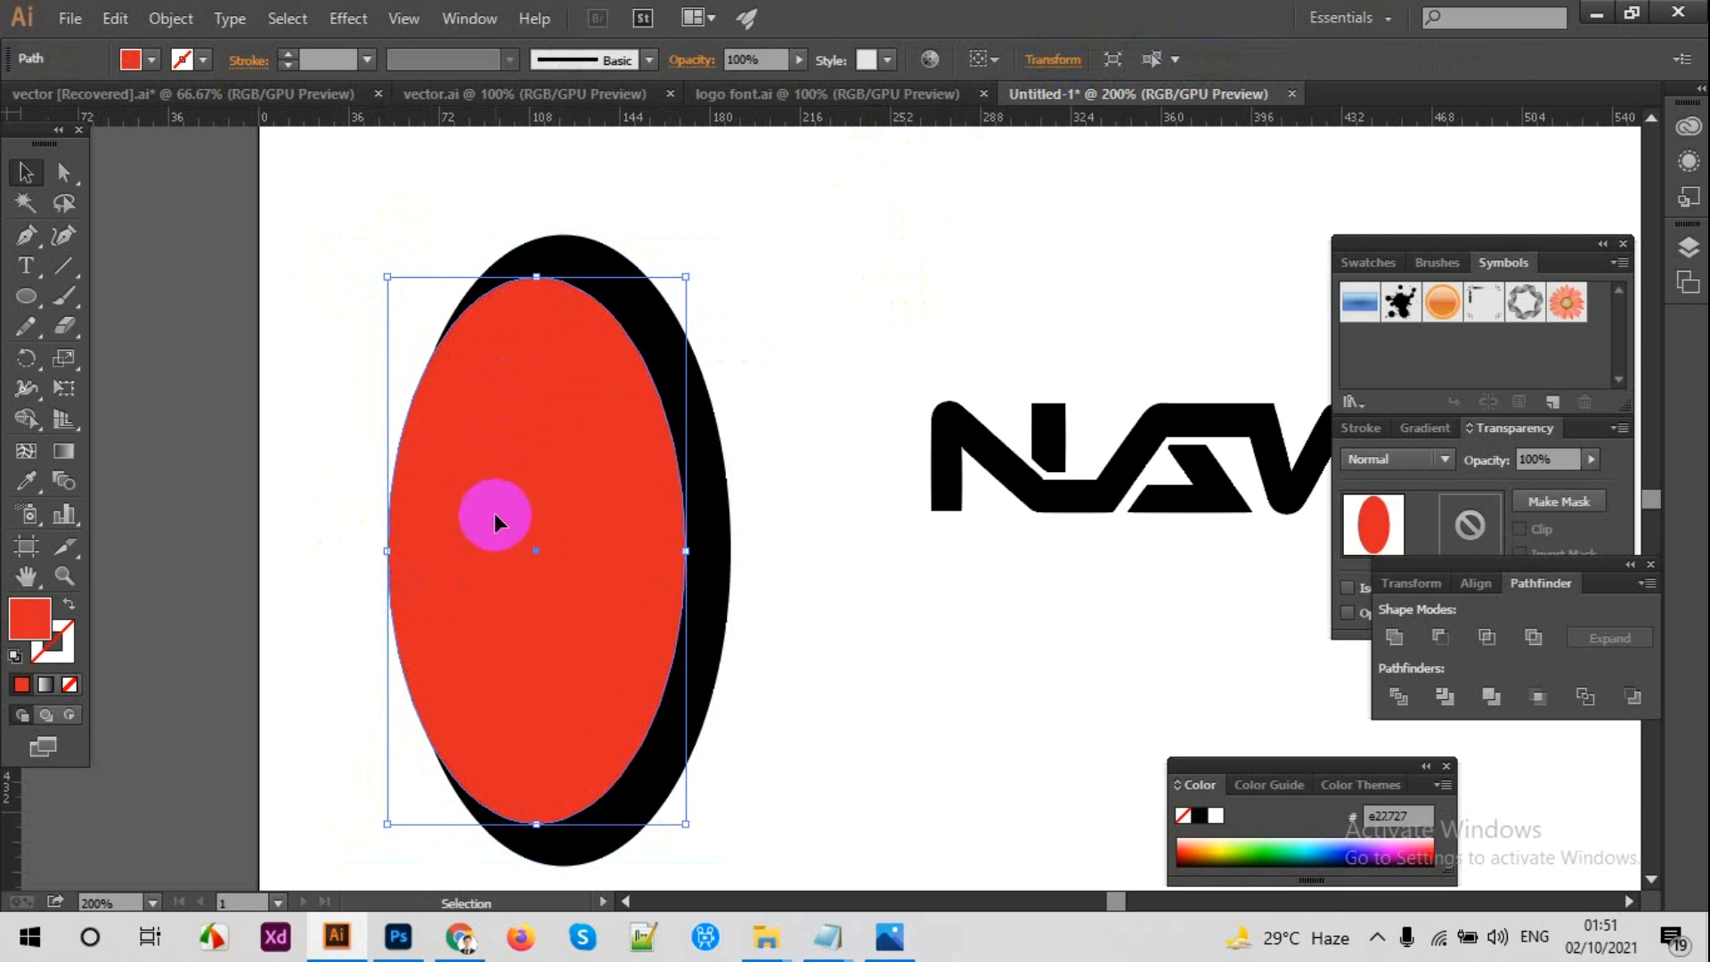
drag(507, 521, 516, 520)
drag(398, 550, 452, 533)
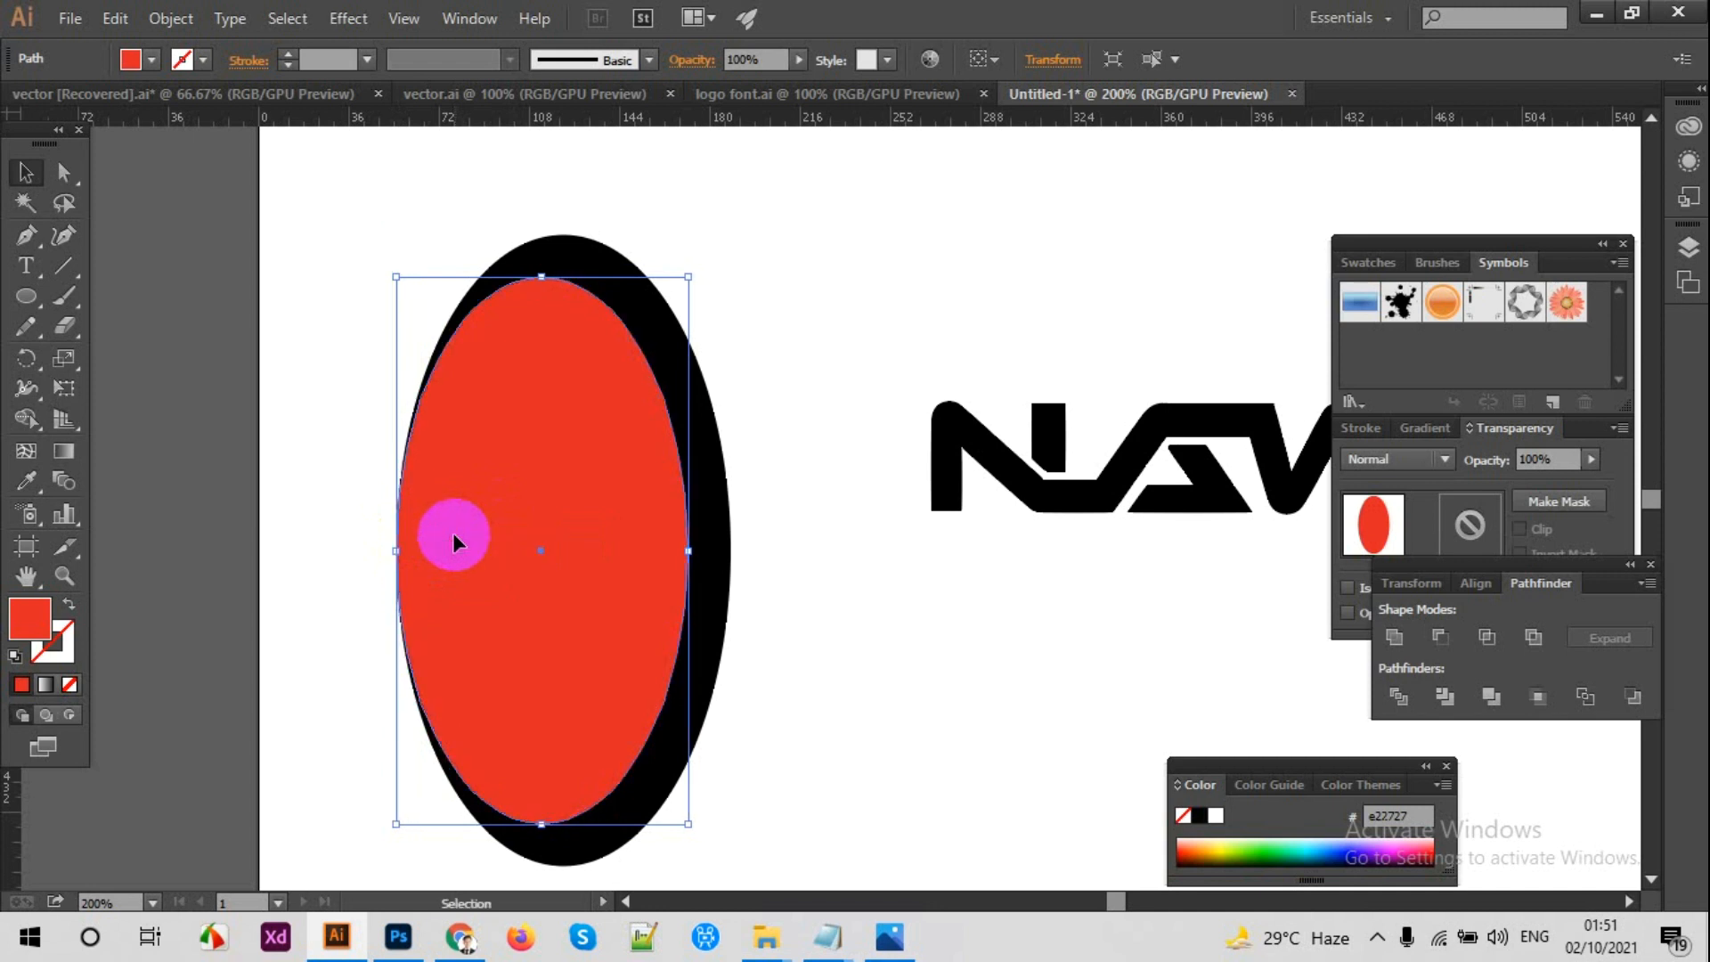
Step: Shift the red ellipse slightly left so it reaches just past the black ellipse's left edge
click(828, 398)
key(ctrl+plus)
key(space)
drag(735, 396, 956, 362)
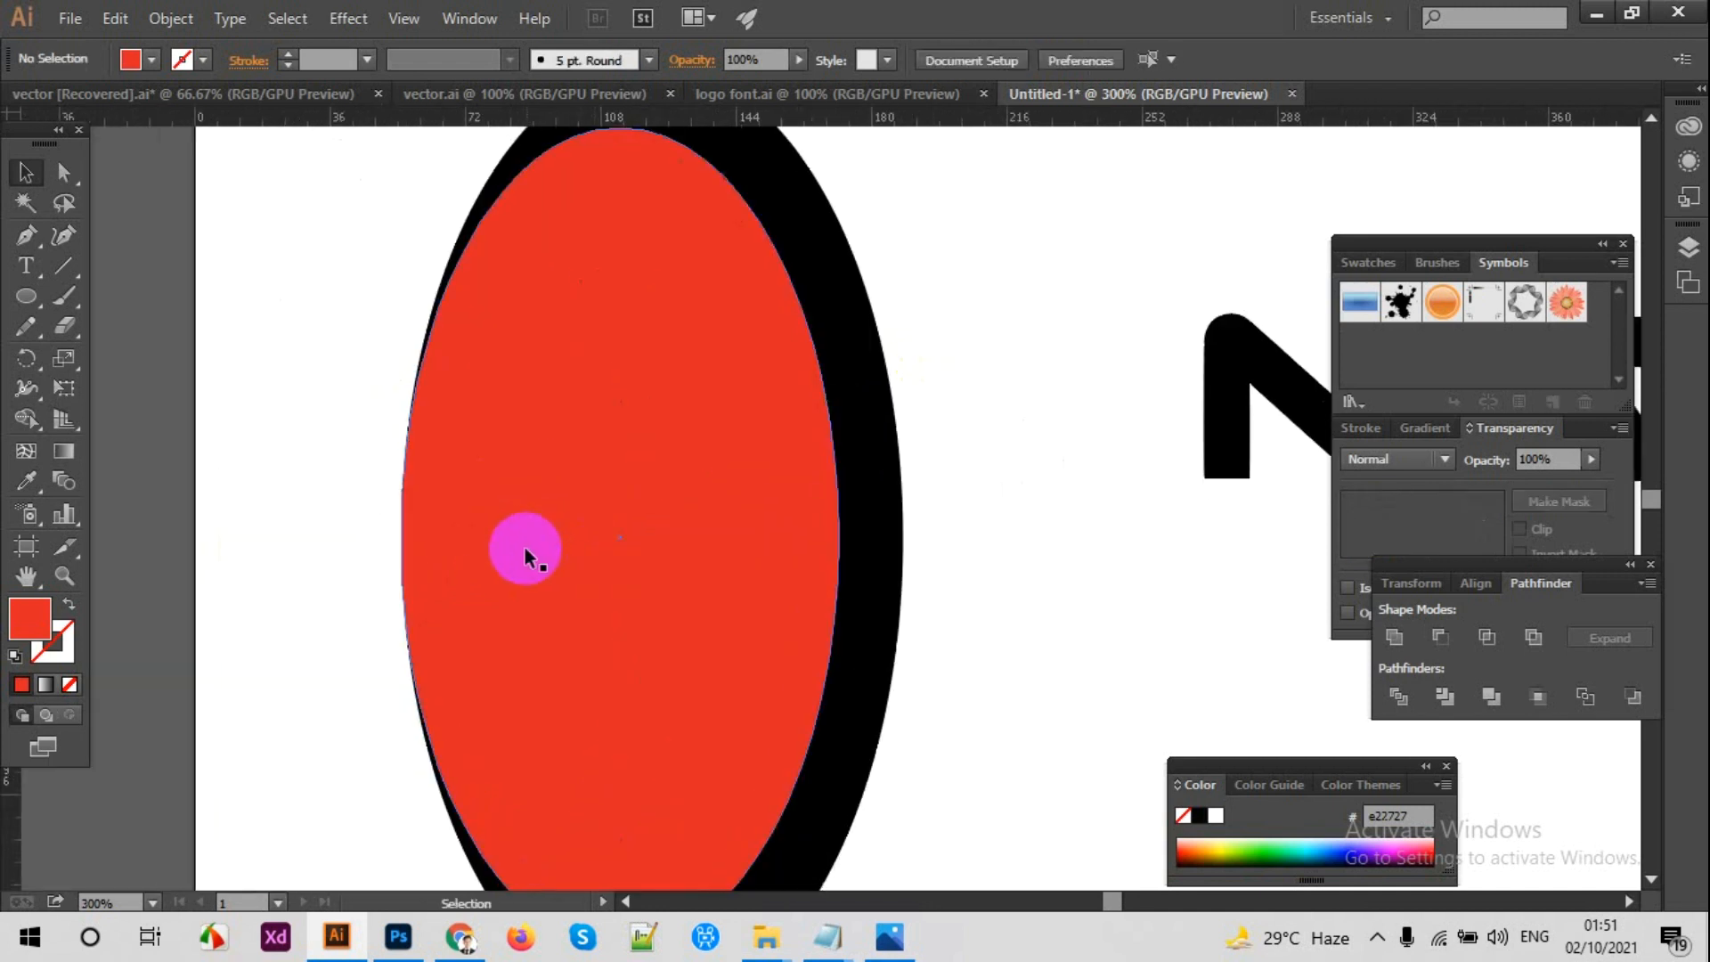
drag(522, 551, 516, 550)
click(972, 423)
key(ctrl+minus)
key(ctrl+minus)
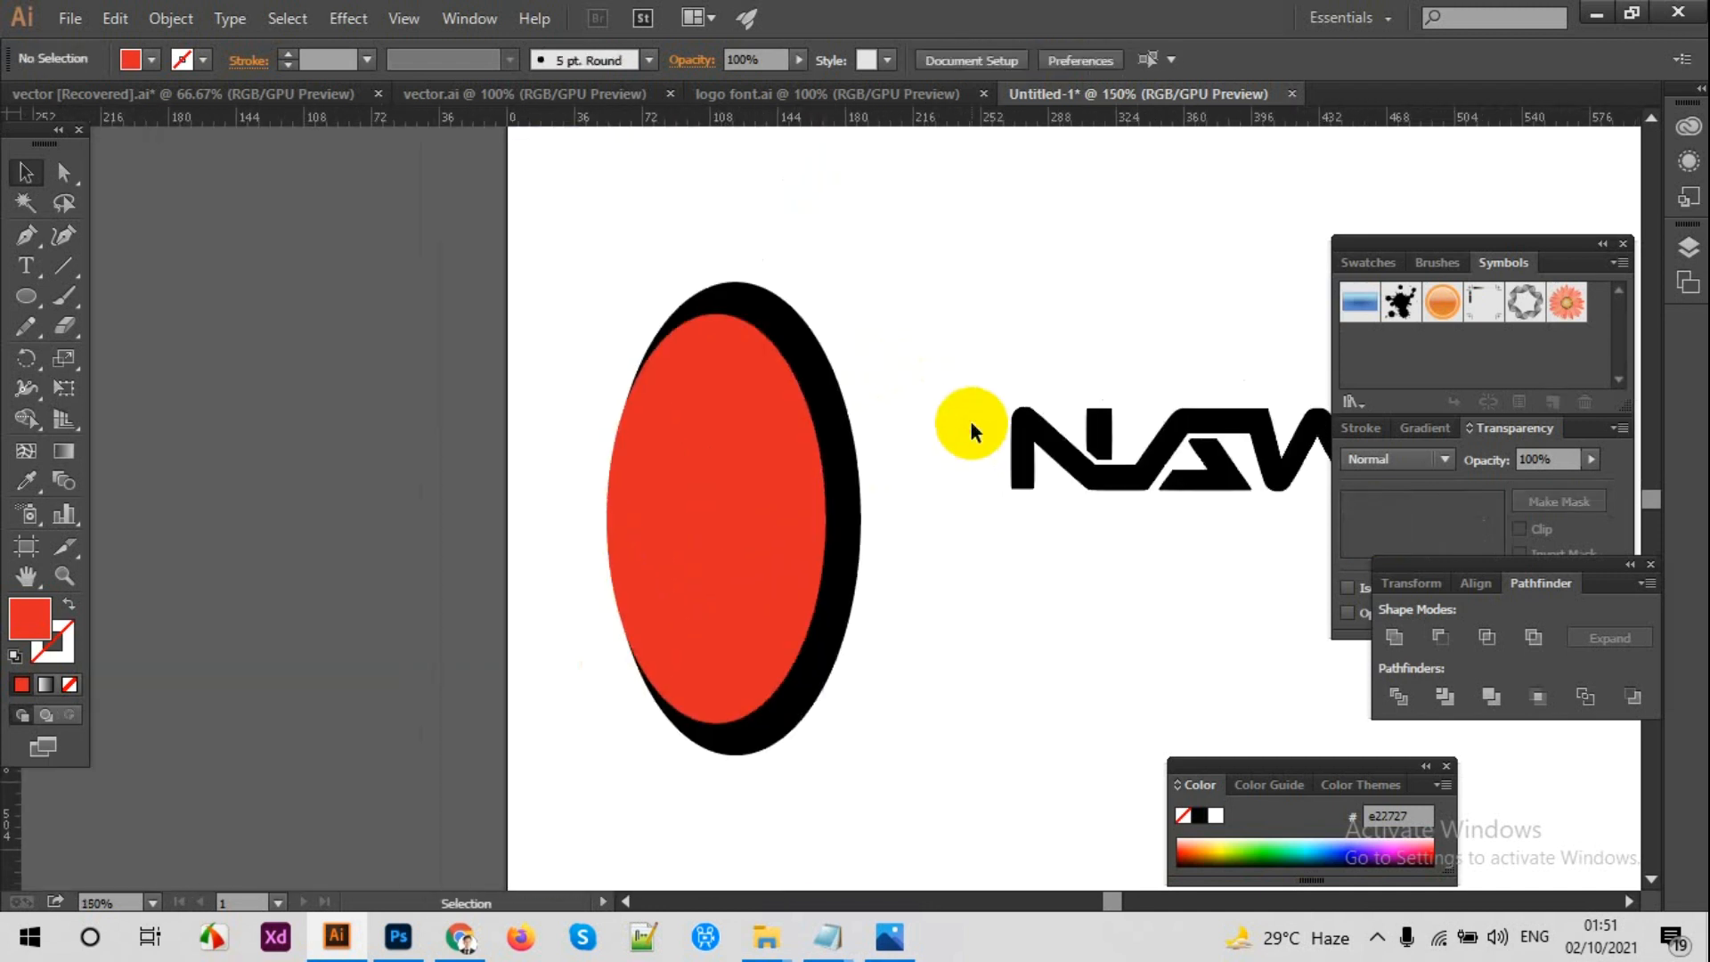
Step: Align both ellipses on their vertical centres and shift the red one a little further left
drag(917, 318, 766, 437)
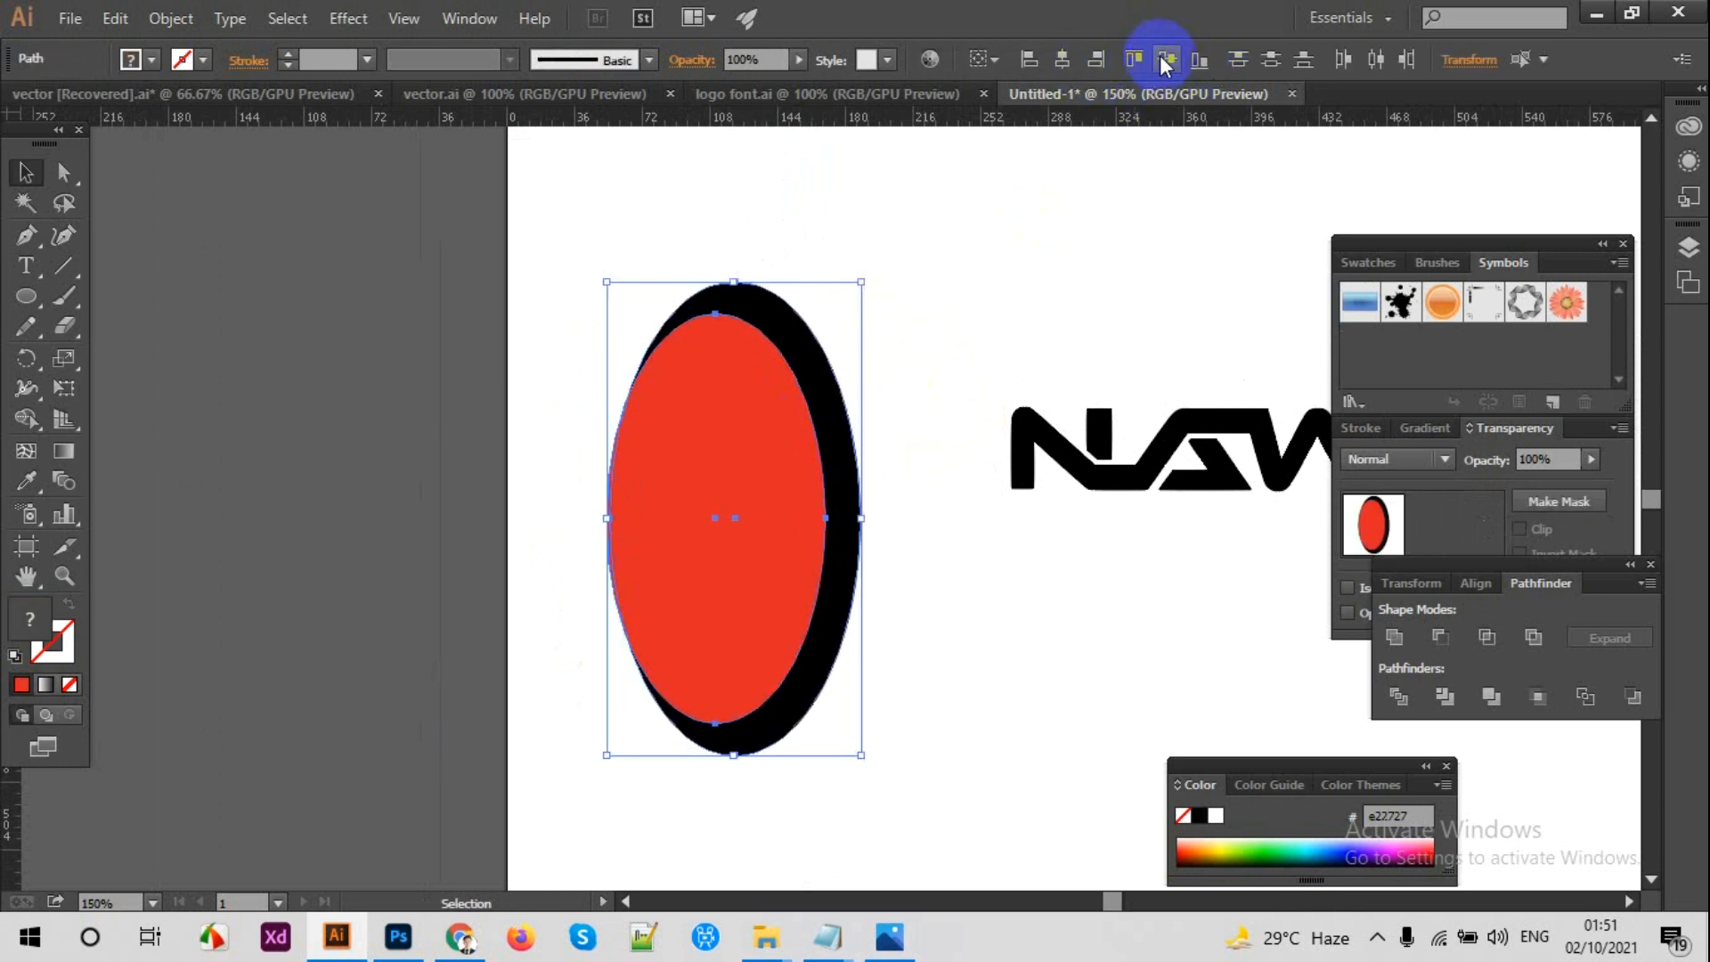
click(964, 294)
key(ctrl+plus)
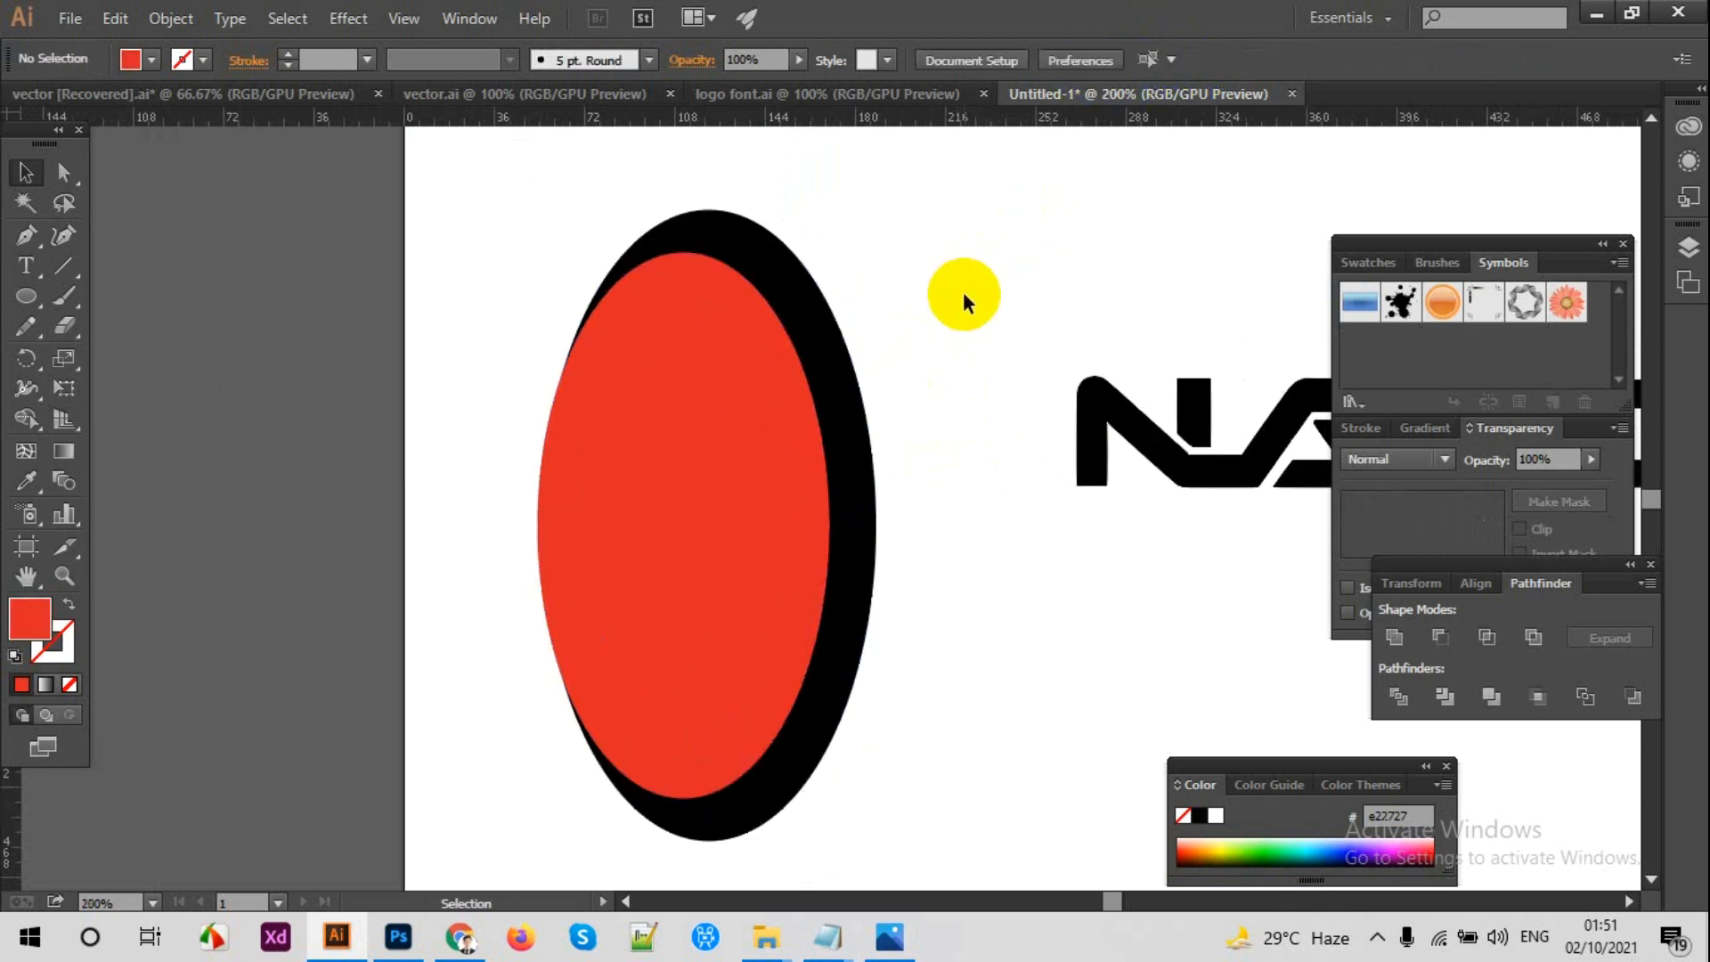
key(ctrl+plus)
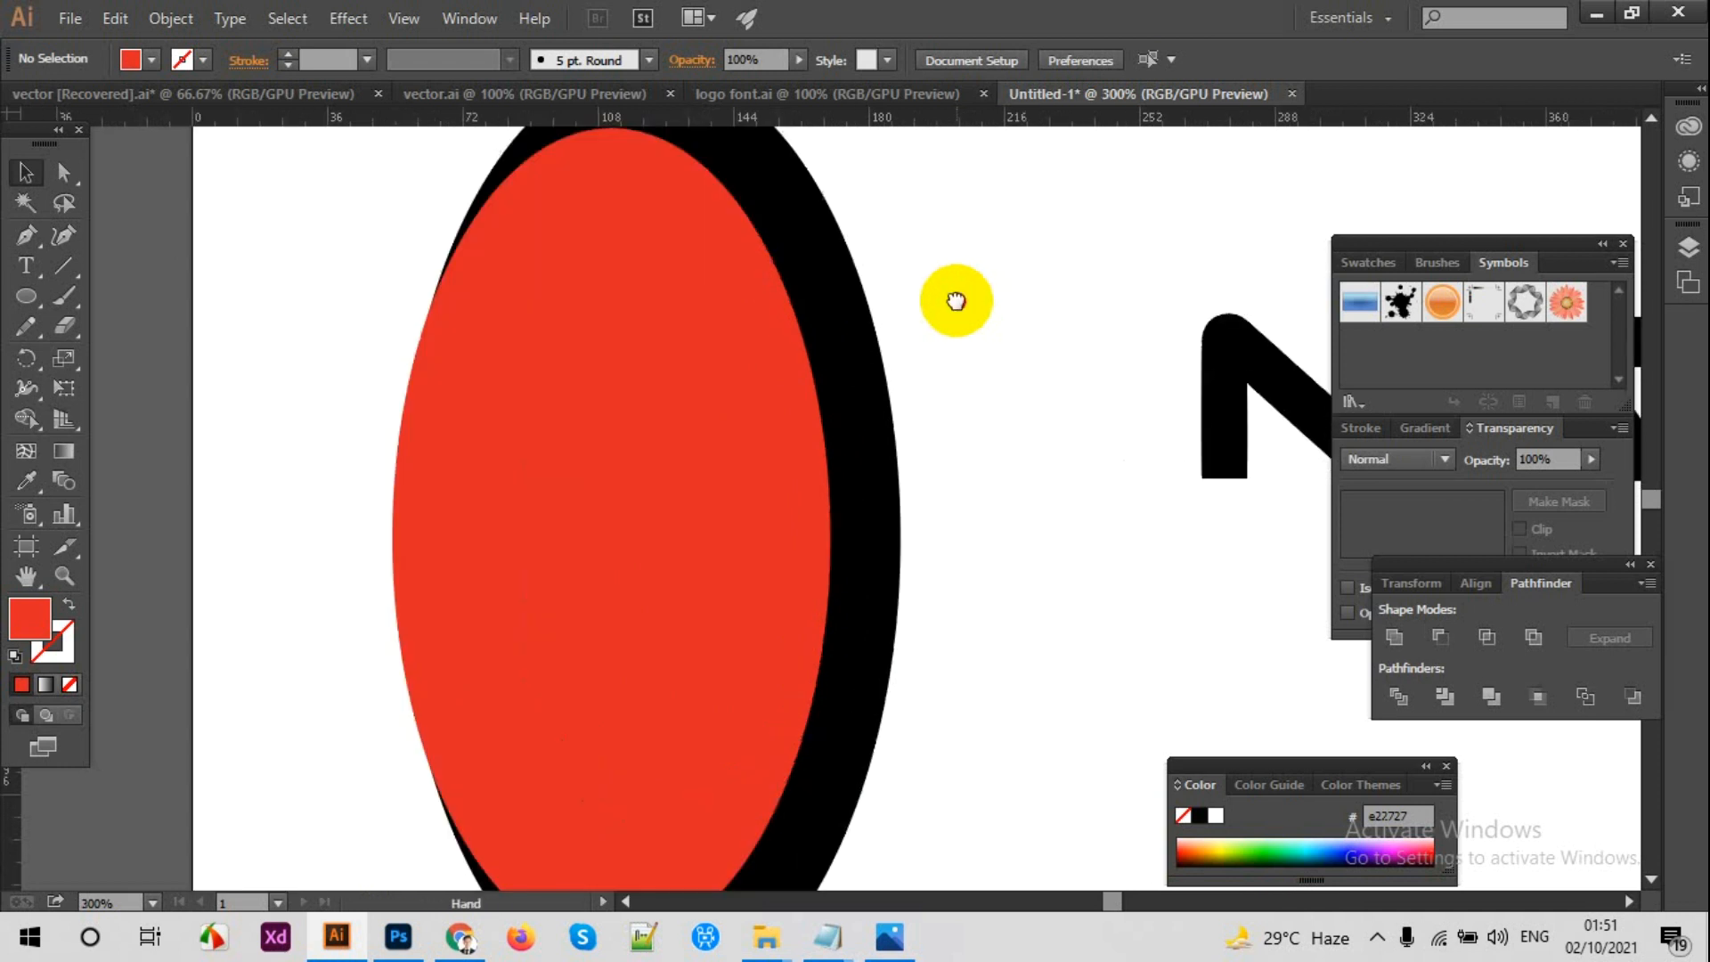
click(728, 418)
drag(790, 501, 783, 500)
click(1019, 447)
key(ctrl+minus)
key(ctrl+minus)
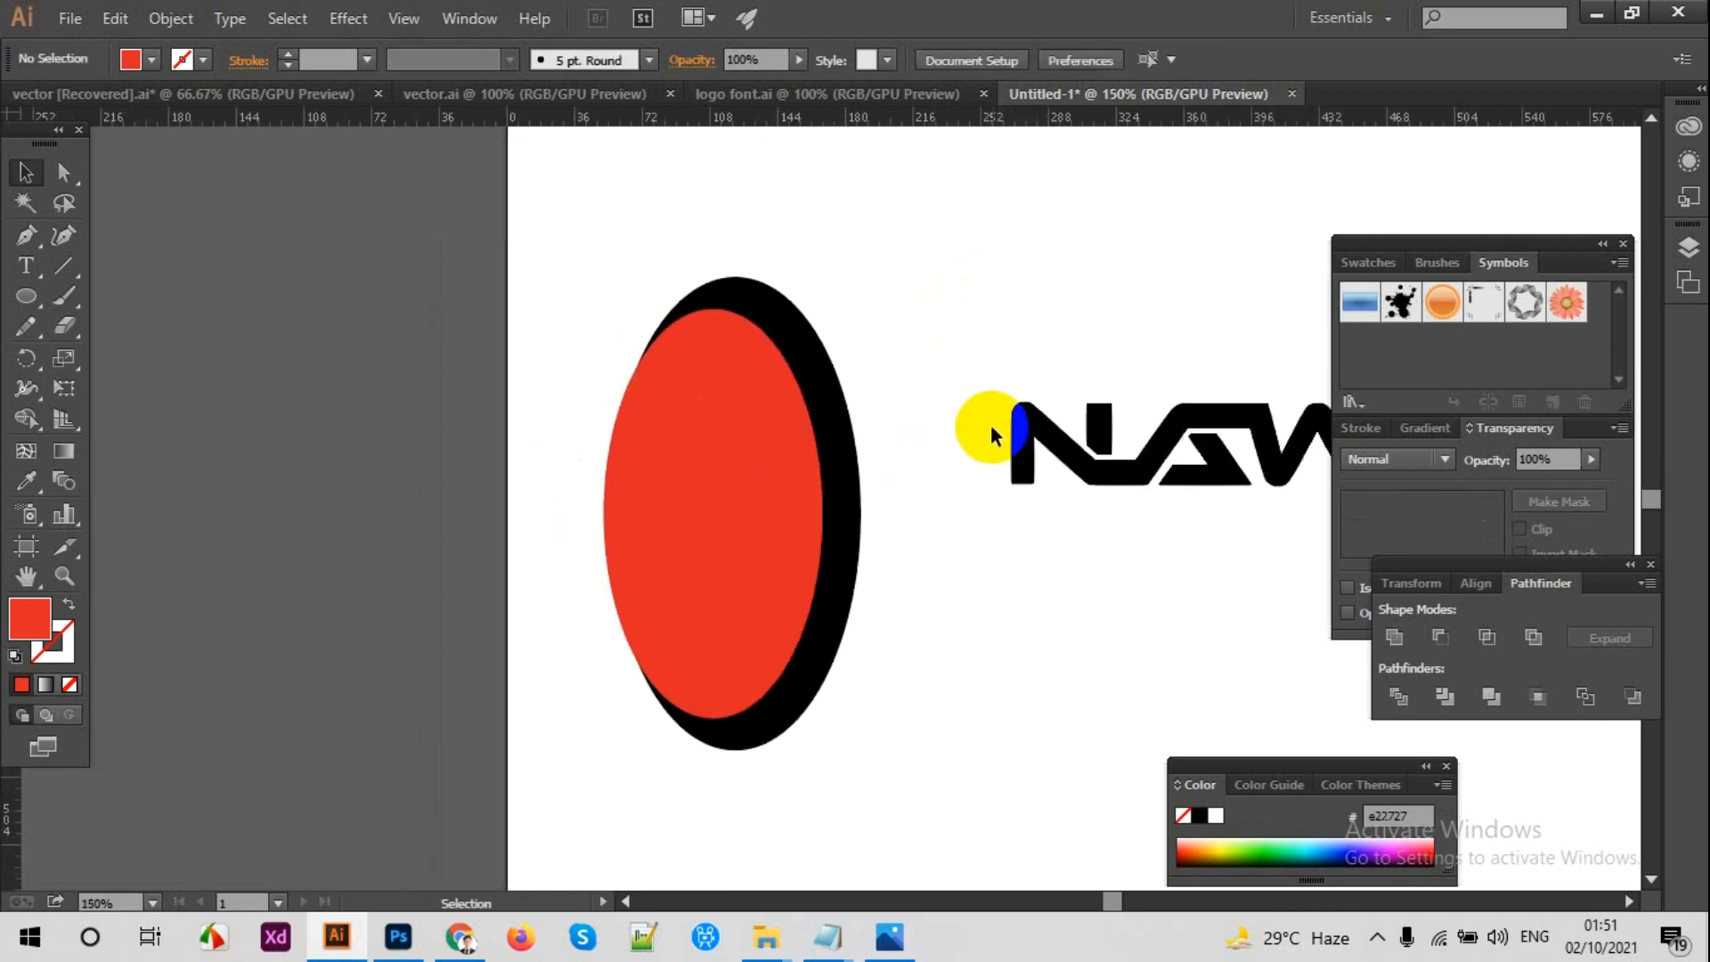
key(ctrl+plus)
key(ctrl+plus)
key(space)
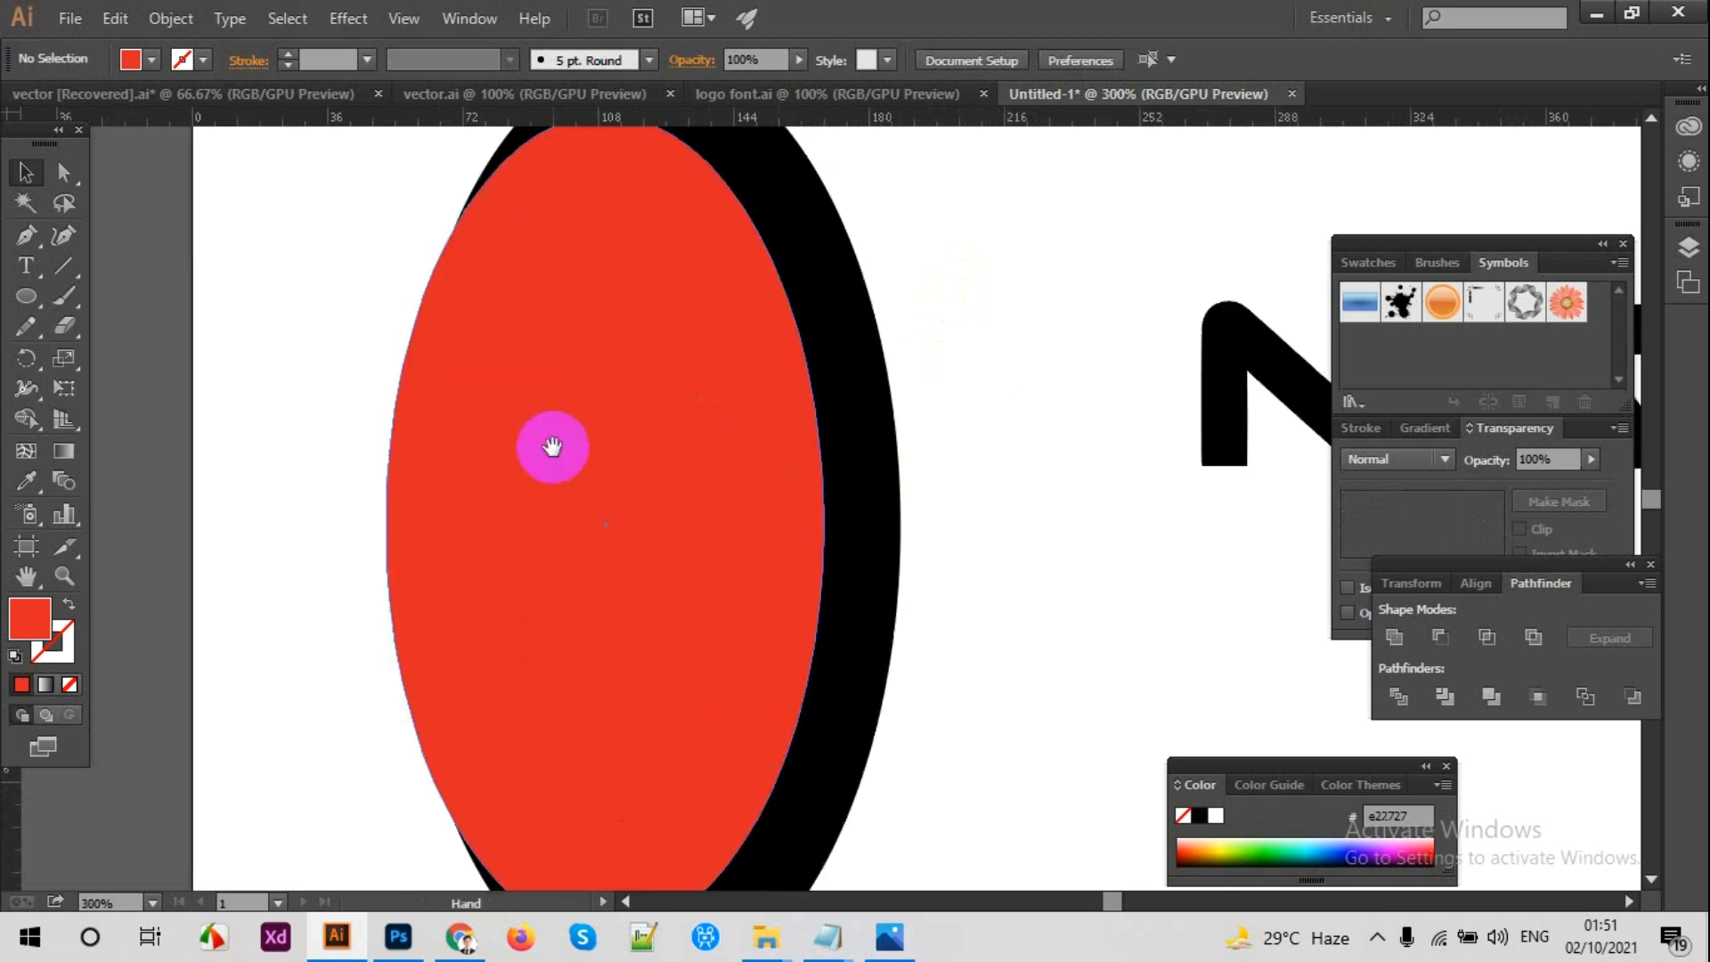
drag(553, 448, 682, 518)
click(682, 521)
mouse_move(536, 595)
mouse_down()
mouse_move(515, 591)
mouse_move(536, 595)
mouse_up()
click(466, 546)
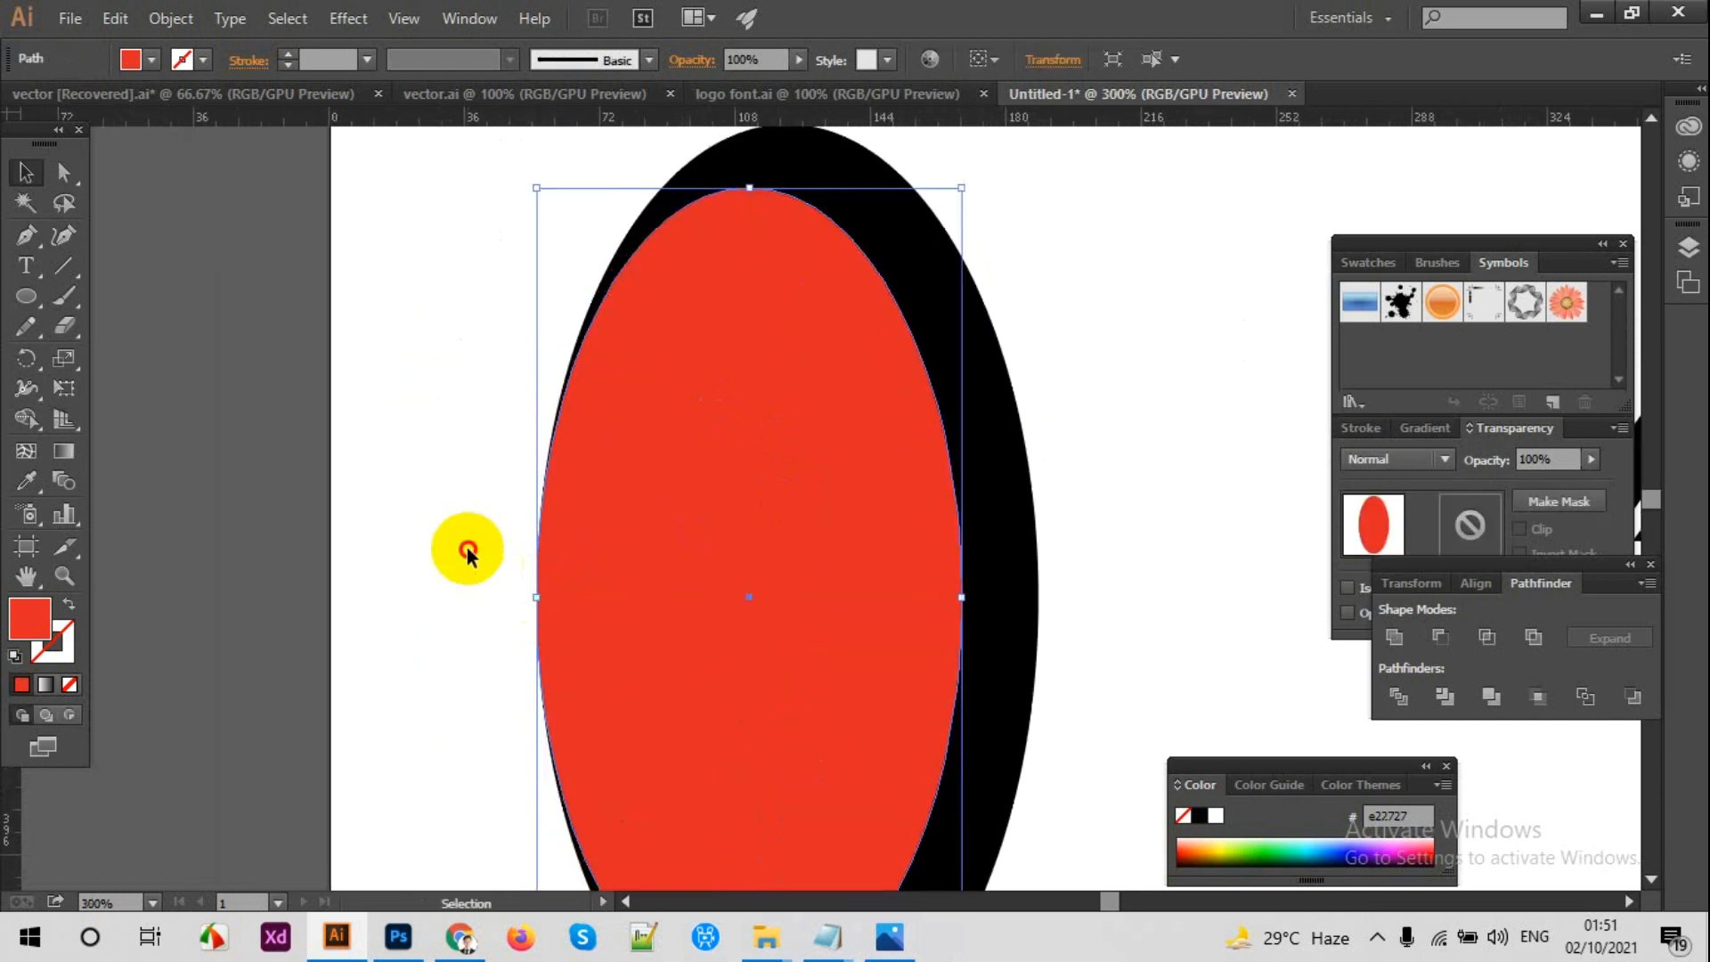
key(ctrl+z)
Step: Split the two overlapping ellipses with Pathfinder Divide and ungroup the resulting pieces
click(433, 440)
key(ctrl+minus)
key(ctrl+minus)
drag(500, 373, 768, 532)
click(1397, 693)
right_click(720, 396)
click(825, 561)
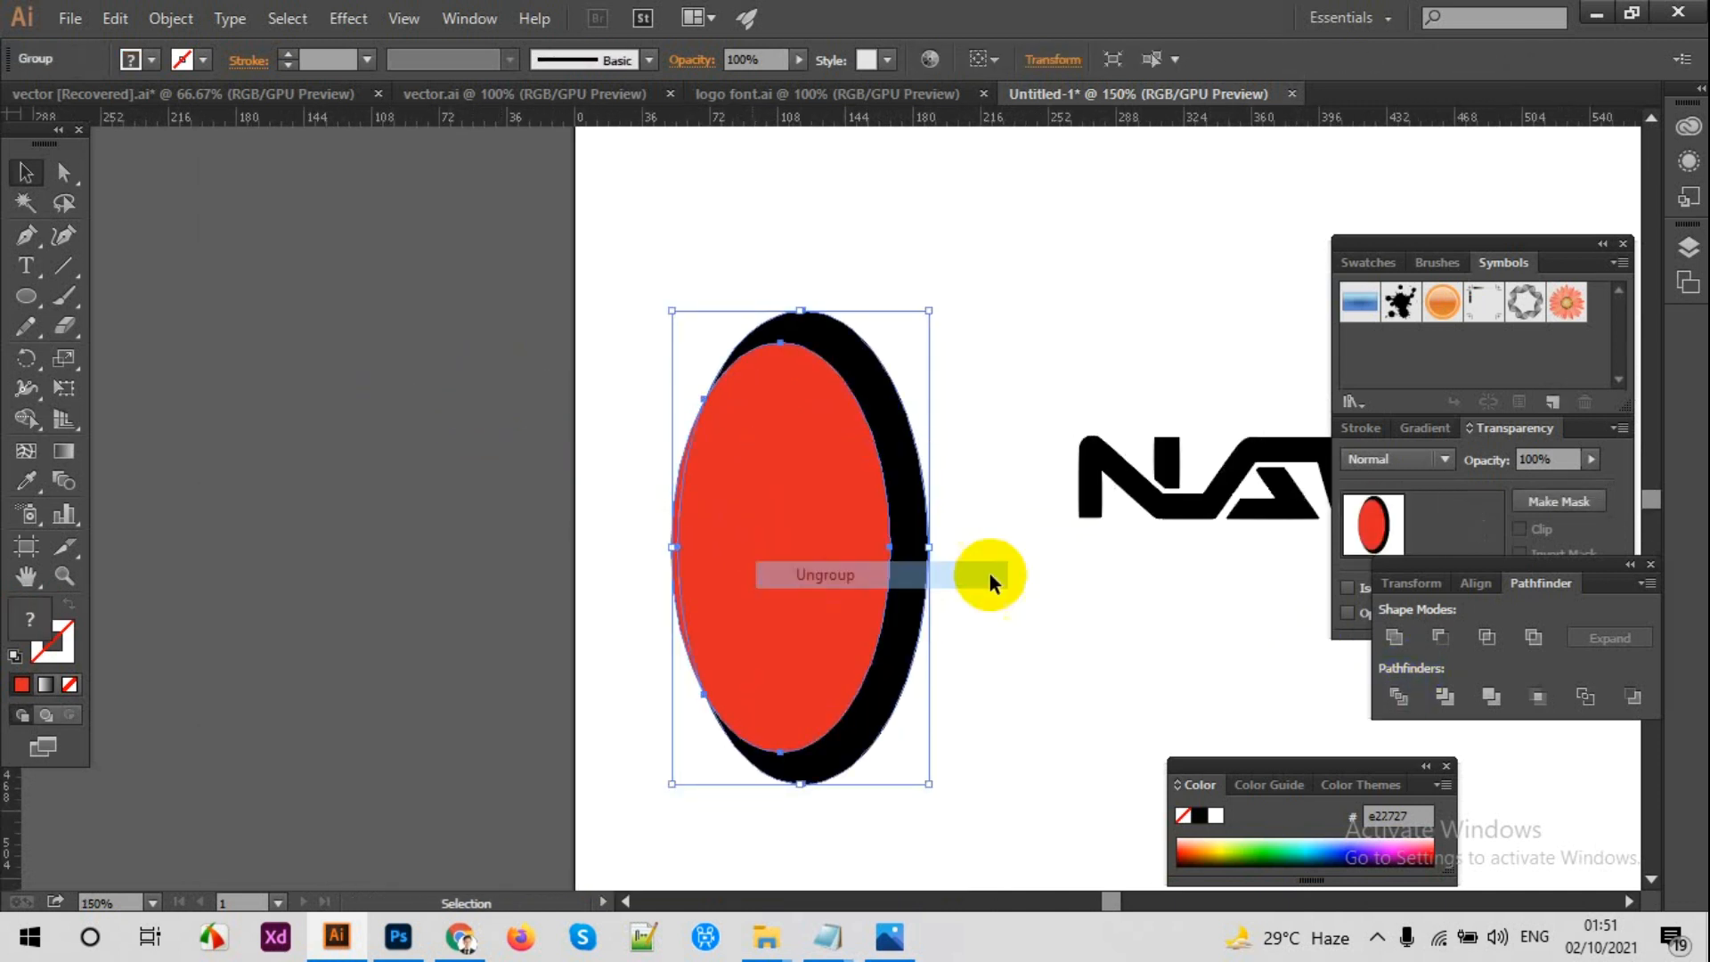
Step: Delete the red ellipse and its leftover pieces so only the black crescent remains
click(603, 522)
click(693, 546)
key(Delete)
right_click(916, 510)
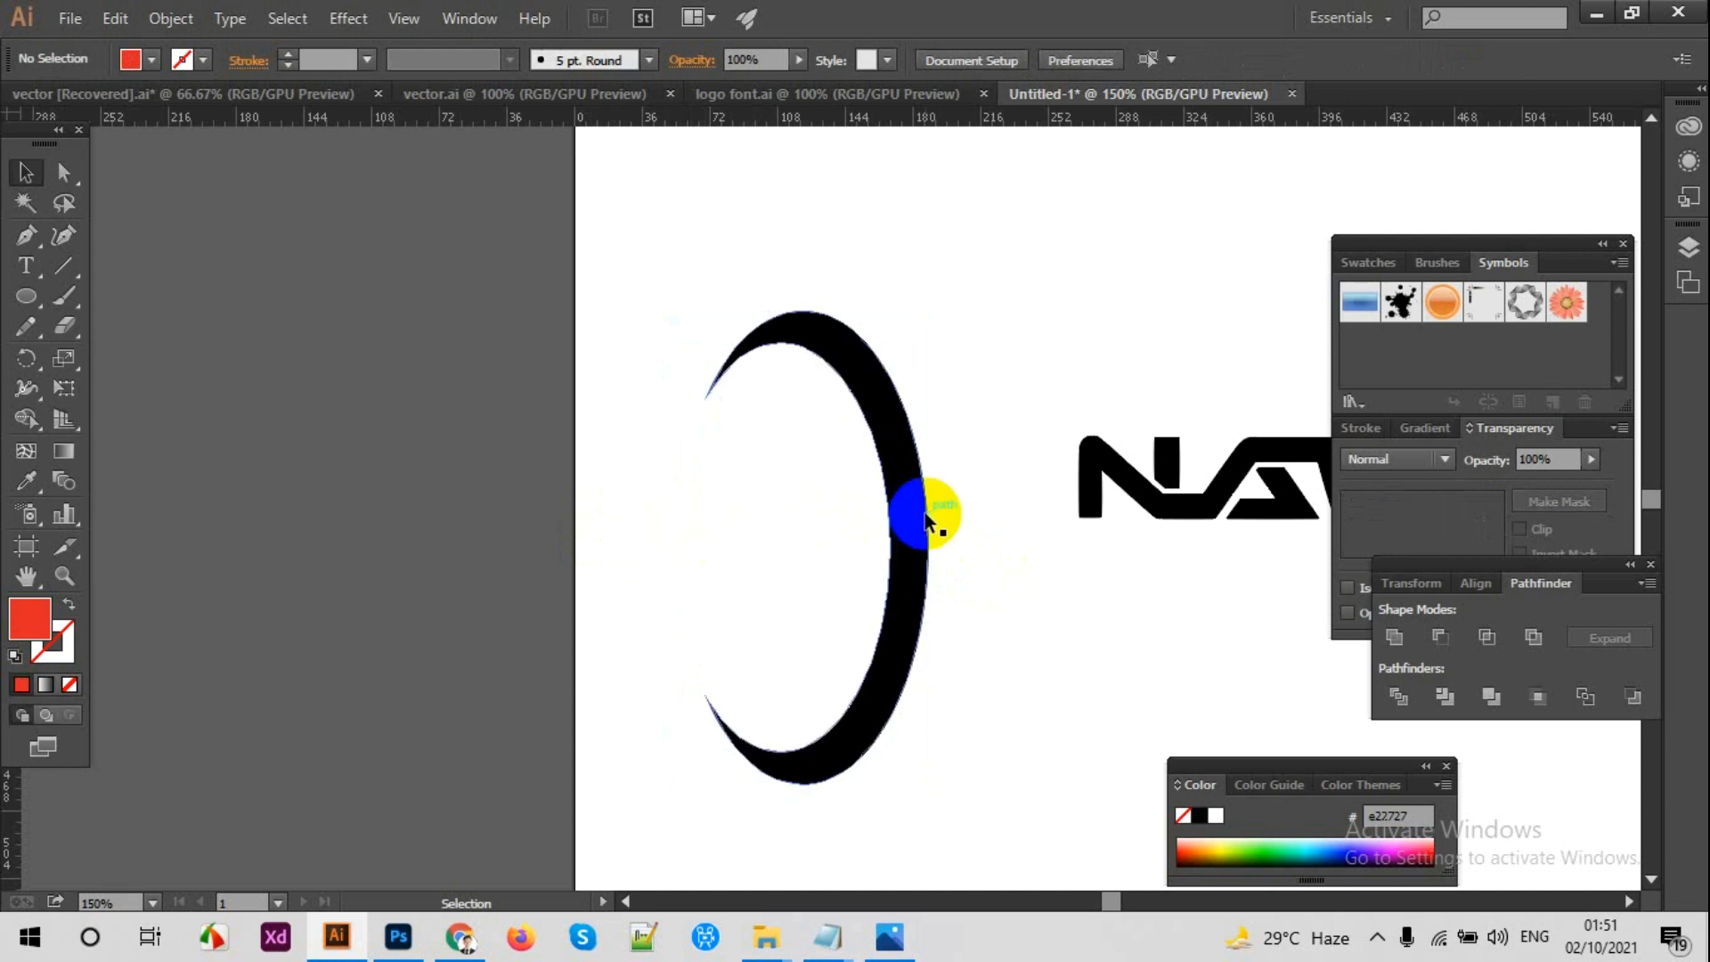
click(853, 532)
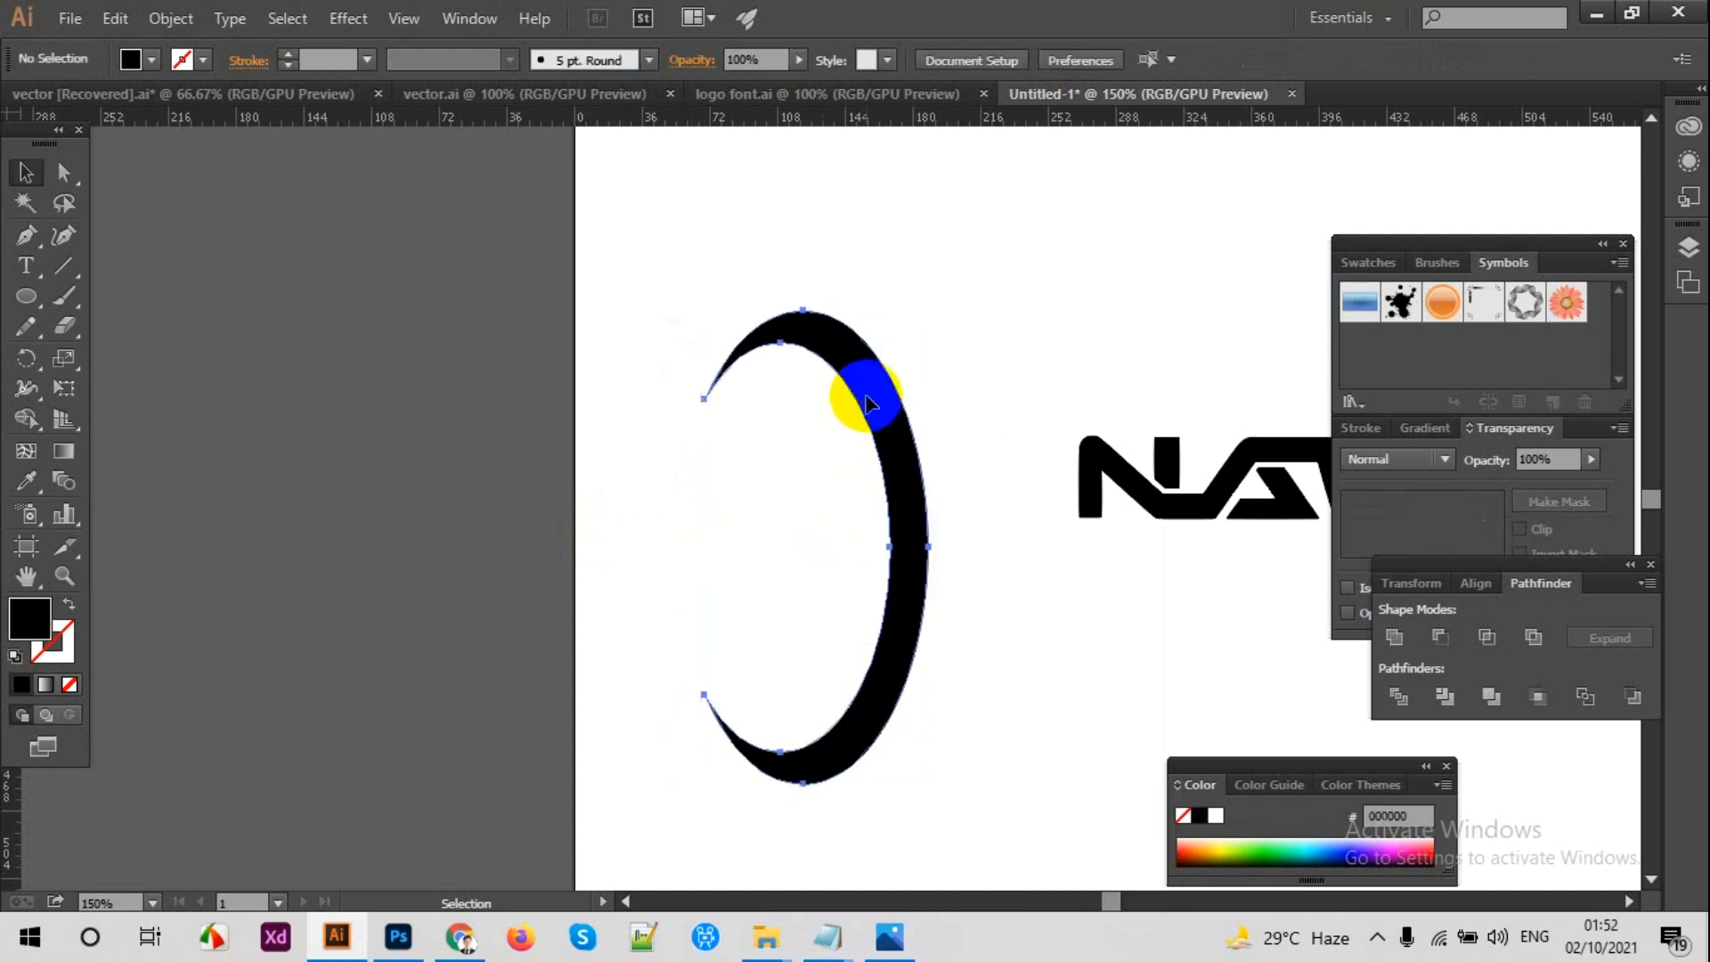
Step: Create a mirrored copy of the black crescent by reflecting it across the vertical axis
scroll(869, 403, down, 4)
right_click(878, 379)
mouse_move(1025, 705)
click(1209, 793)
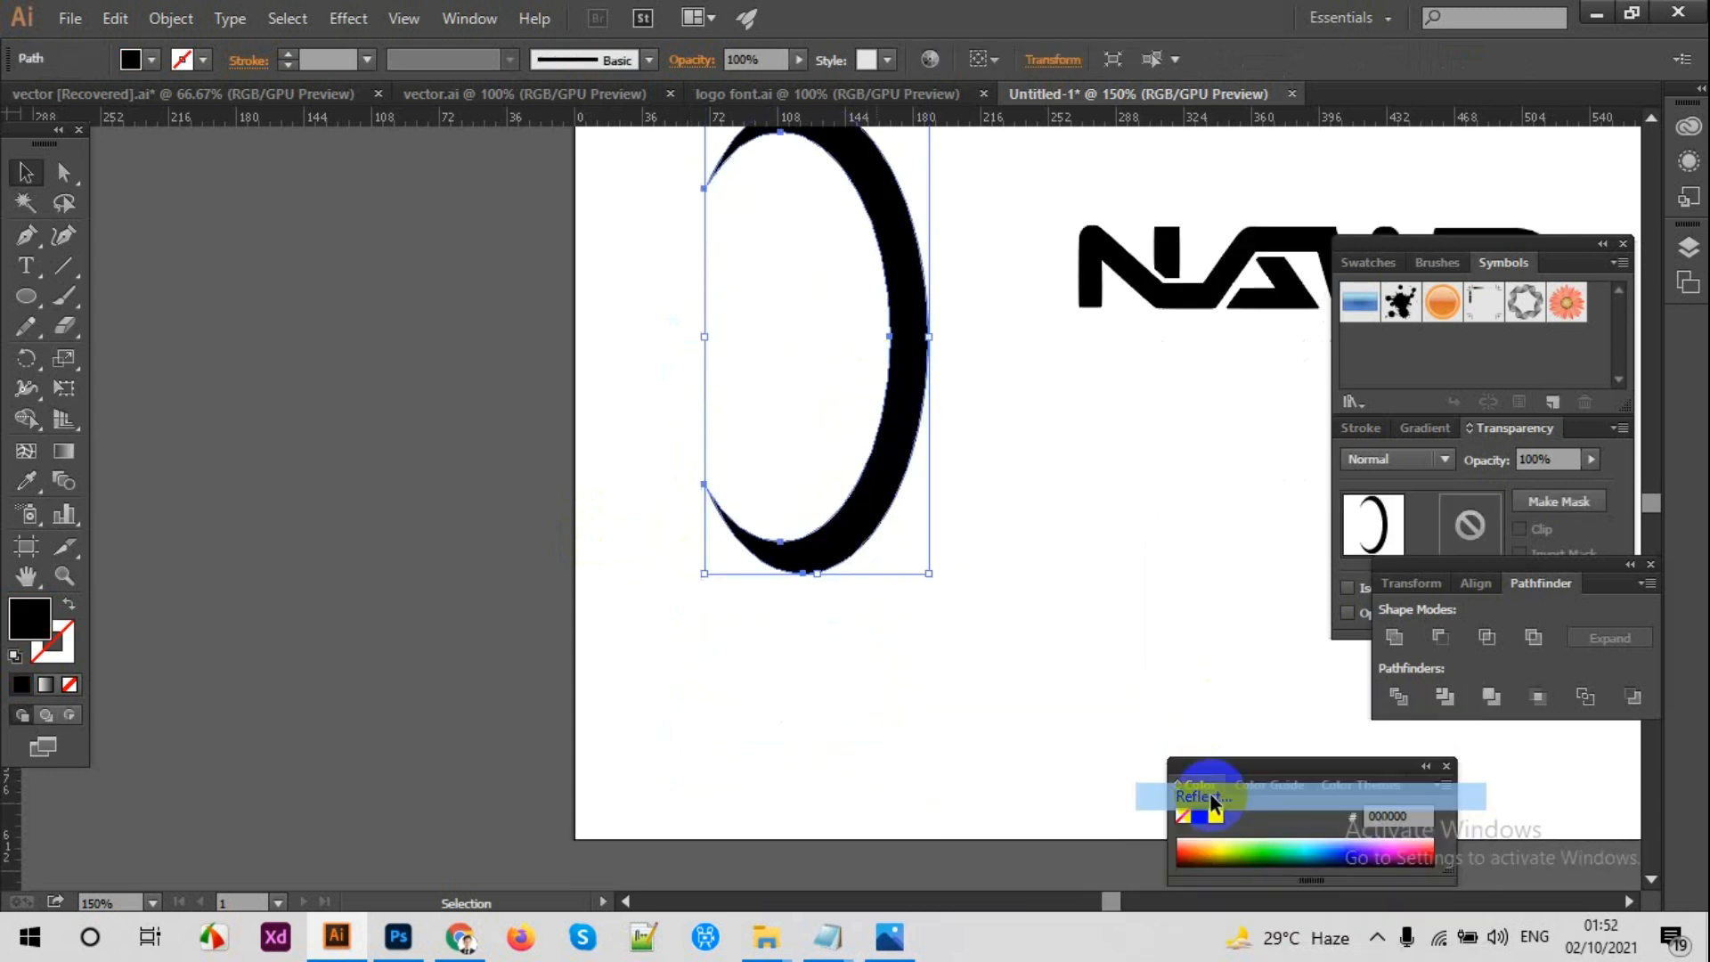
click(1205, 660)
click(1254, 715)
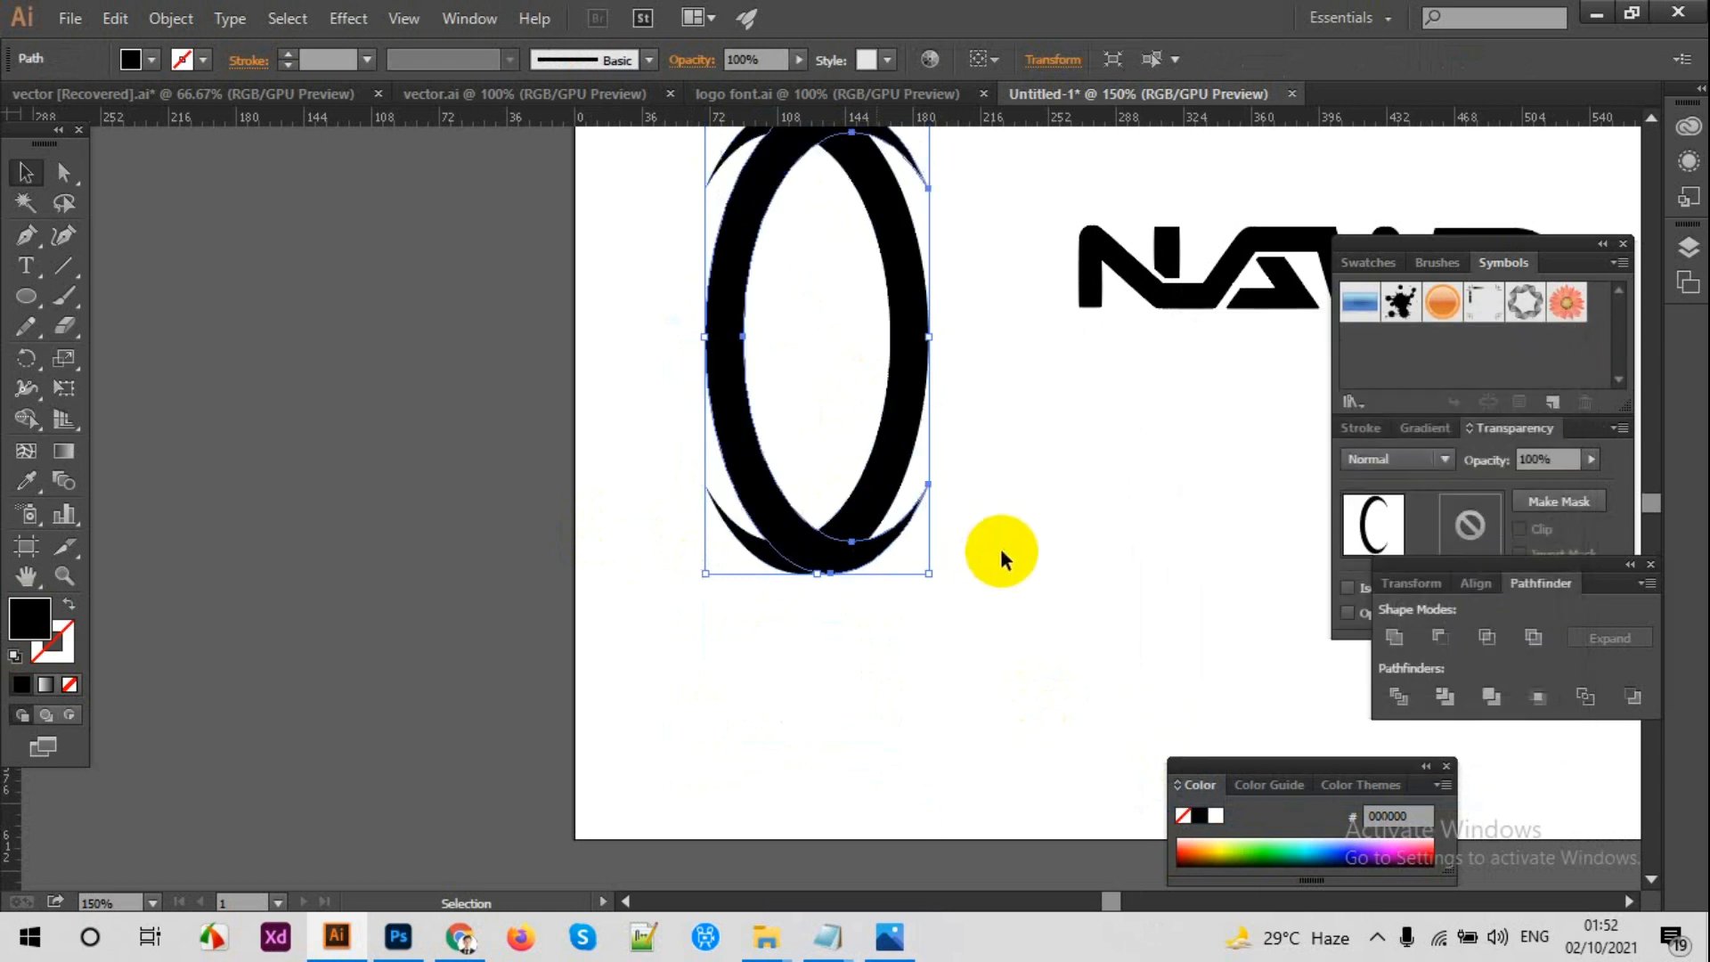
Step: Shrink the mirrored crescent to fit inside the original one and shift it about 3 pt to the right
scroll(904, 365, up, 2)
scroll(906, 367, up, 2)
drag(931, 282, 739, 389)
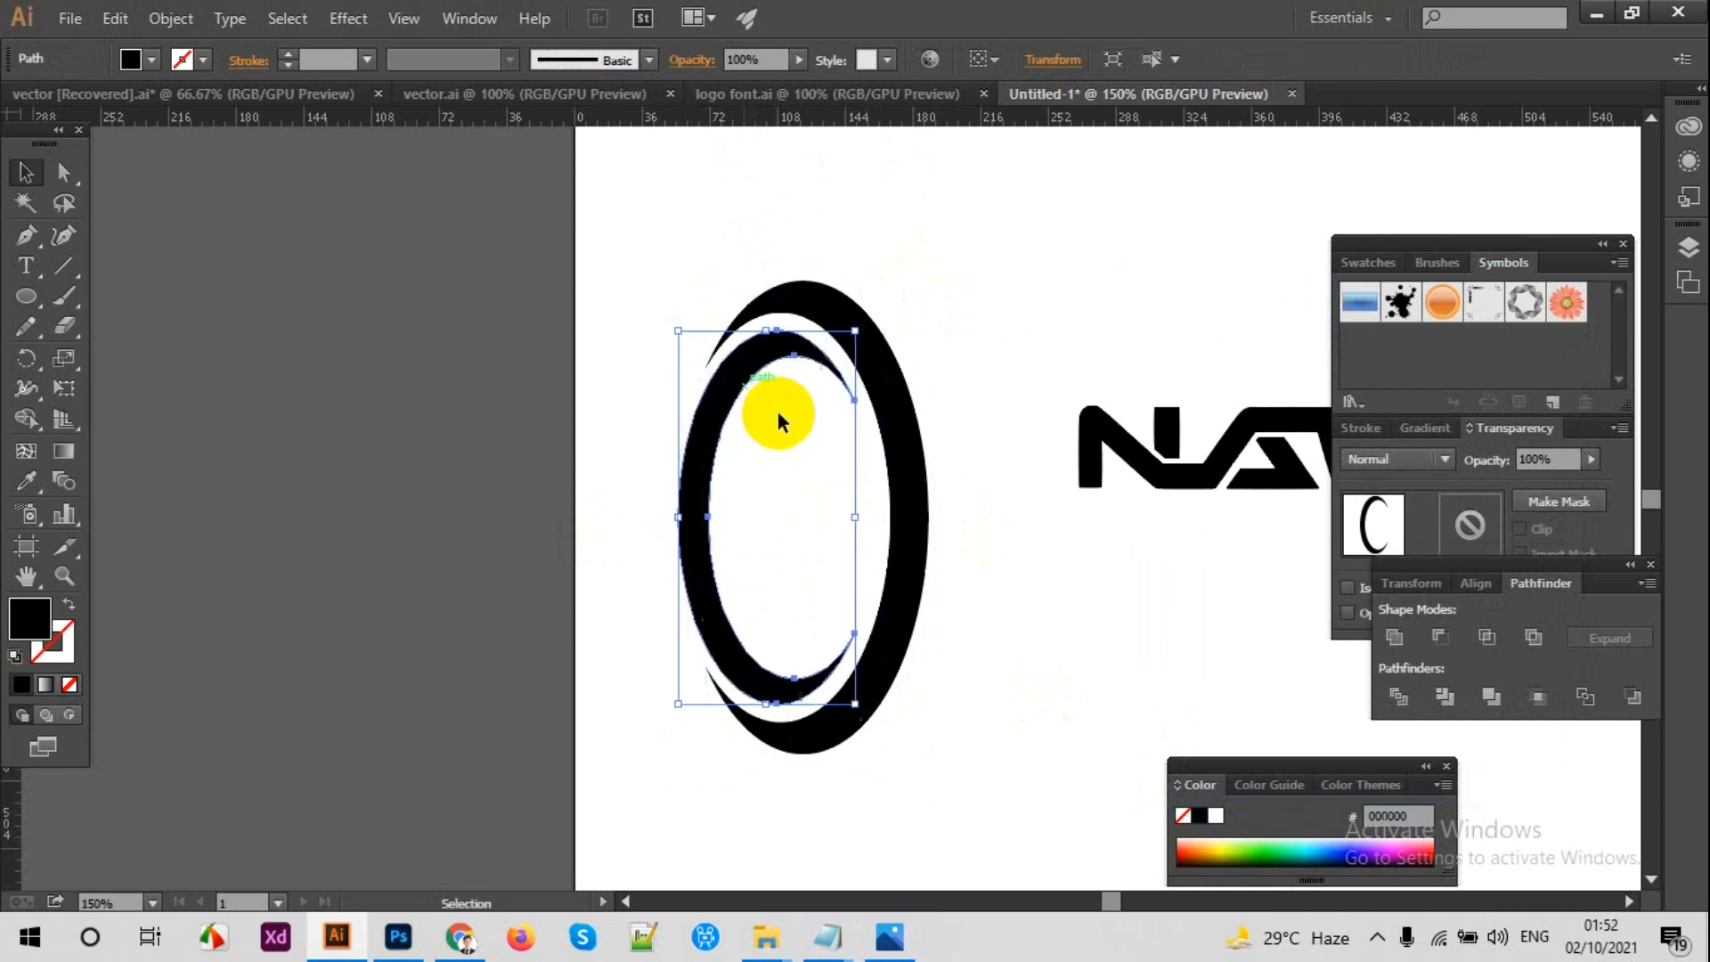
key(ctrl+equal)
key(a)
scroll(780, 421, up, 1)
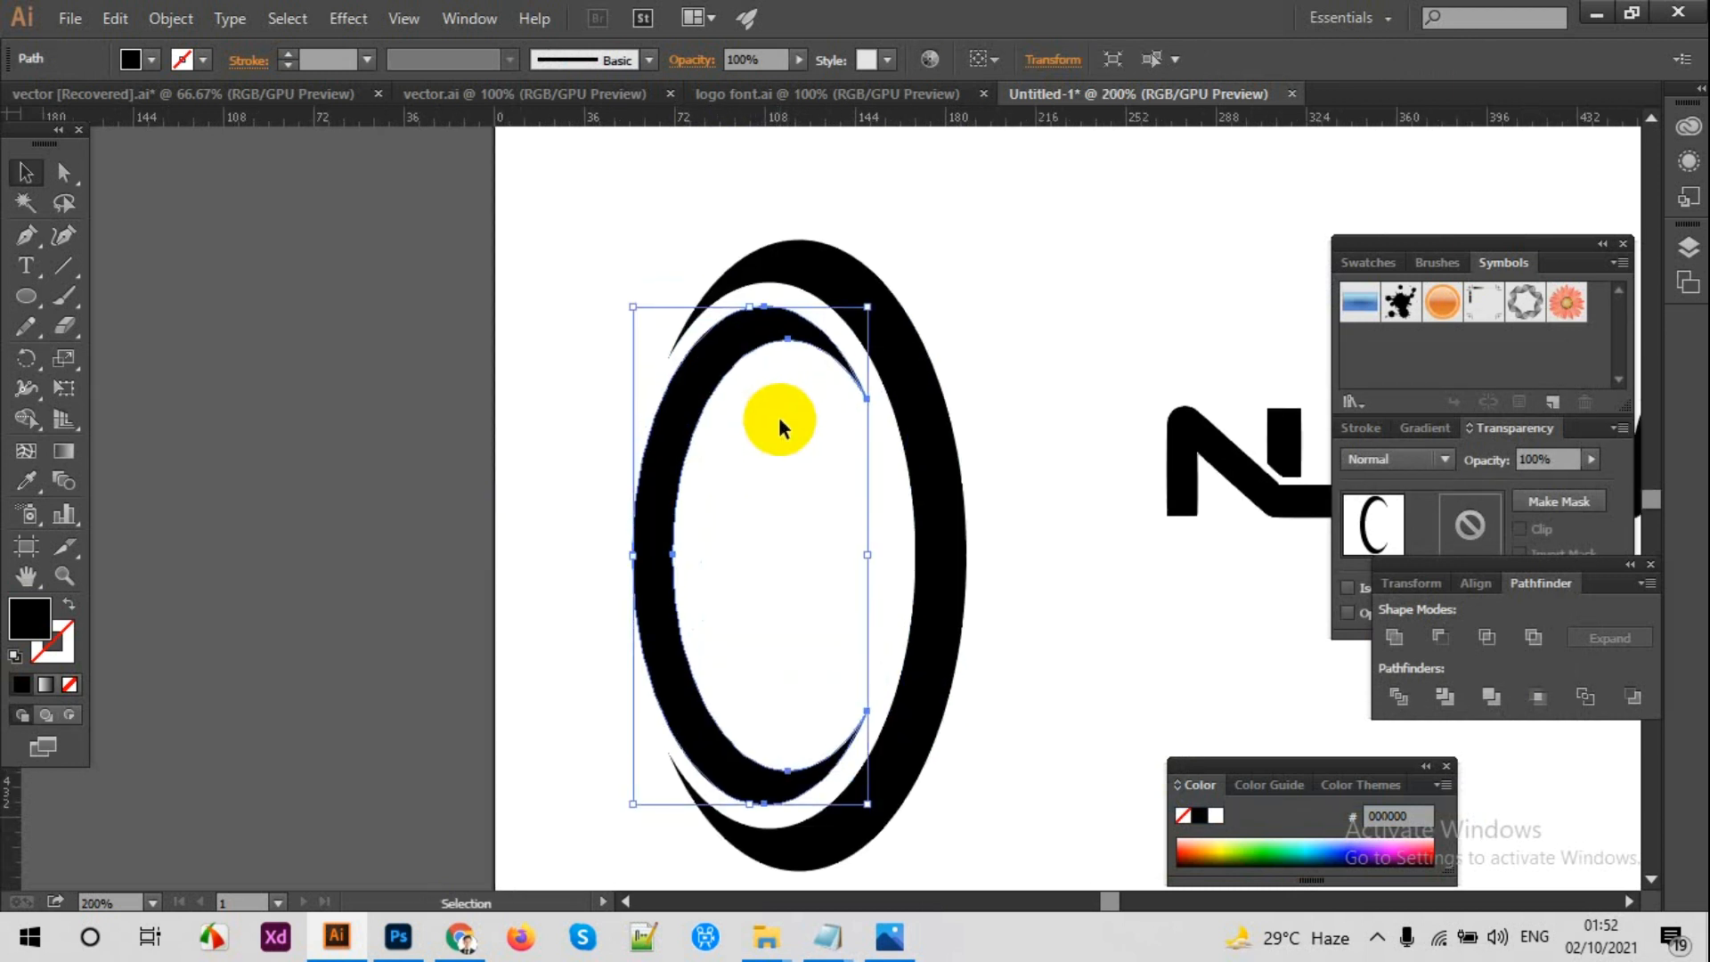
drag(674, 460, 682, 461)
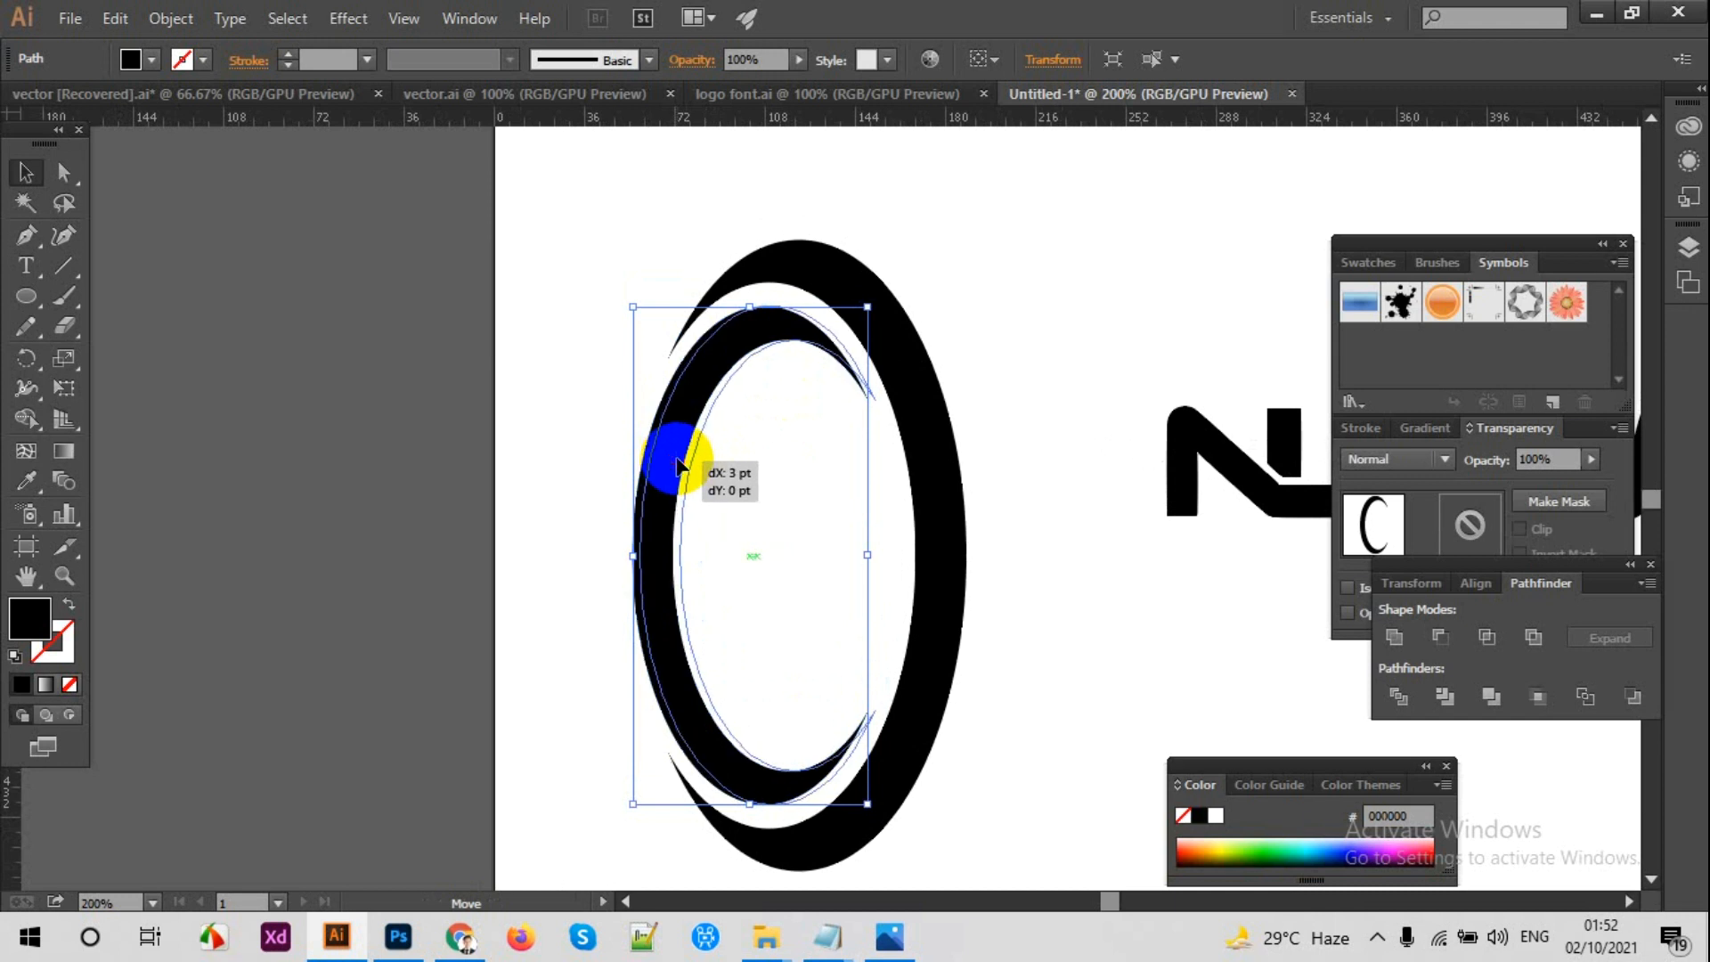
click(757, 468)
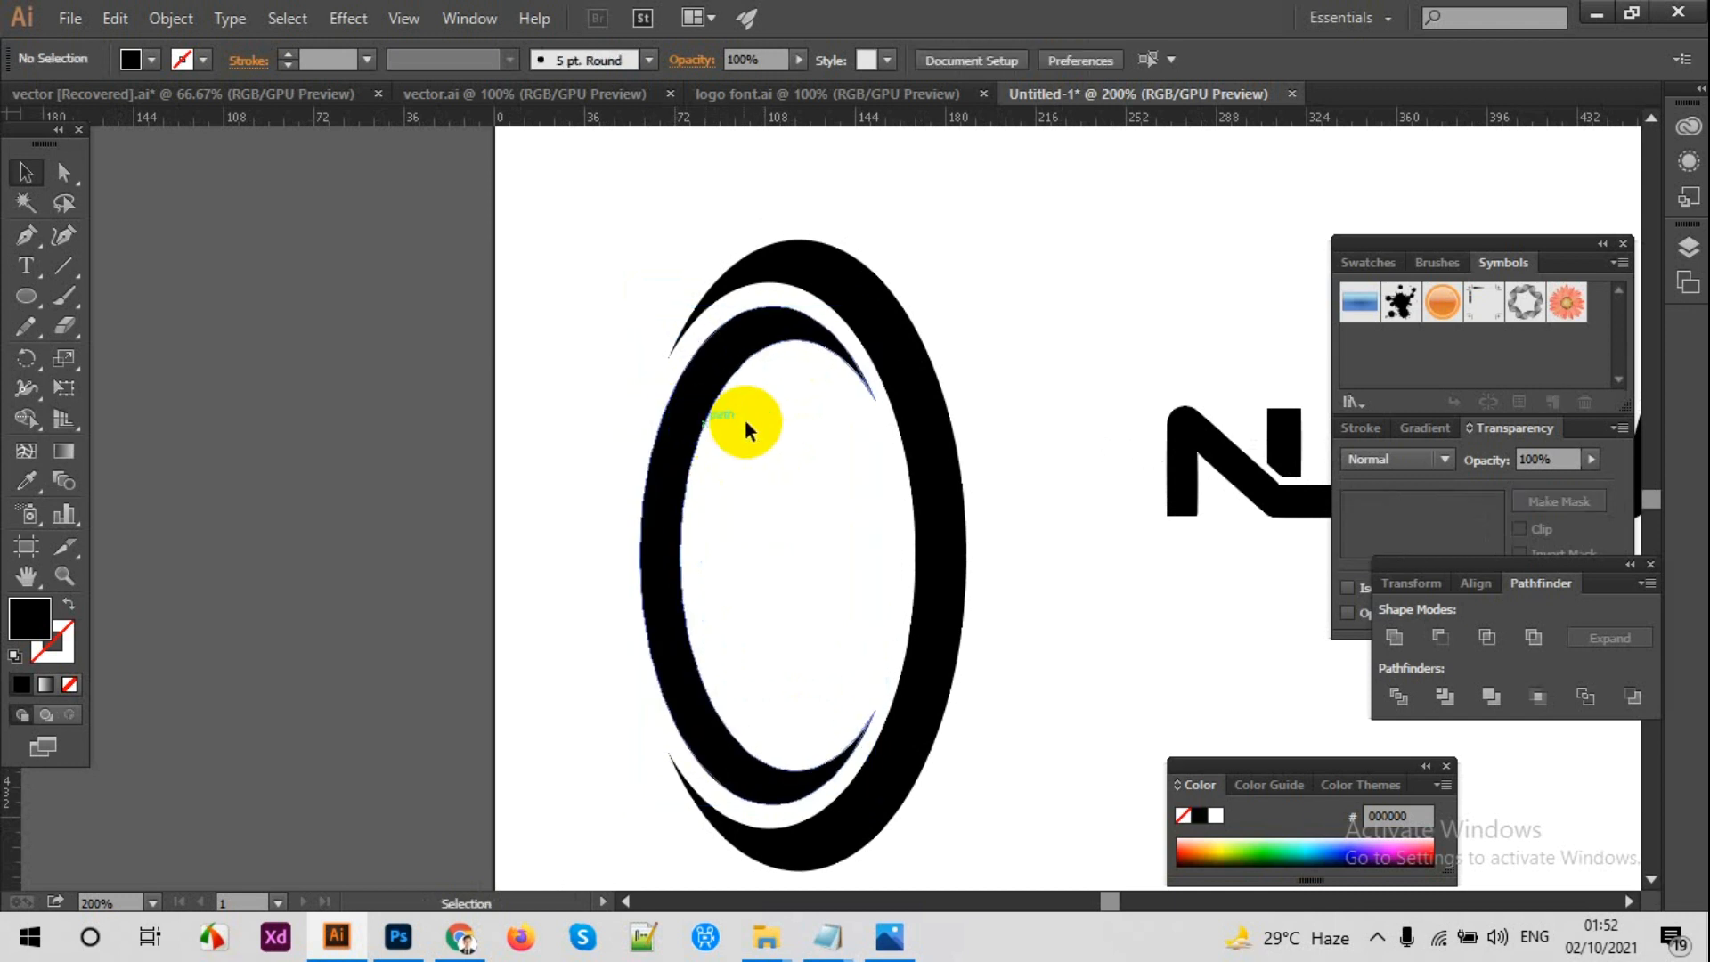
Step: Rotate both crescents together clockwise so the oval tilts diagonally toward the upper right
key(ctrl+1)
key(space)
drag(890, 347, 844, 347)
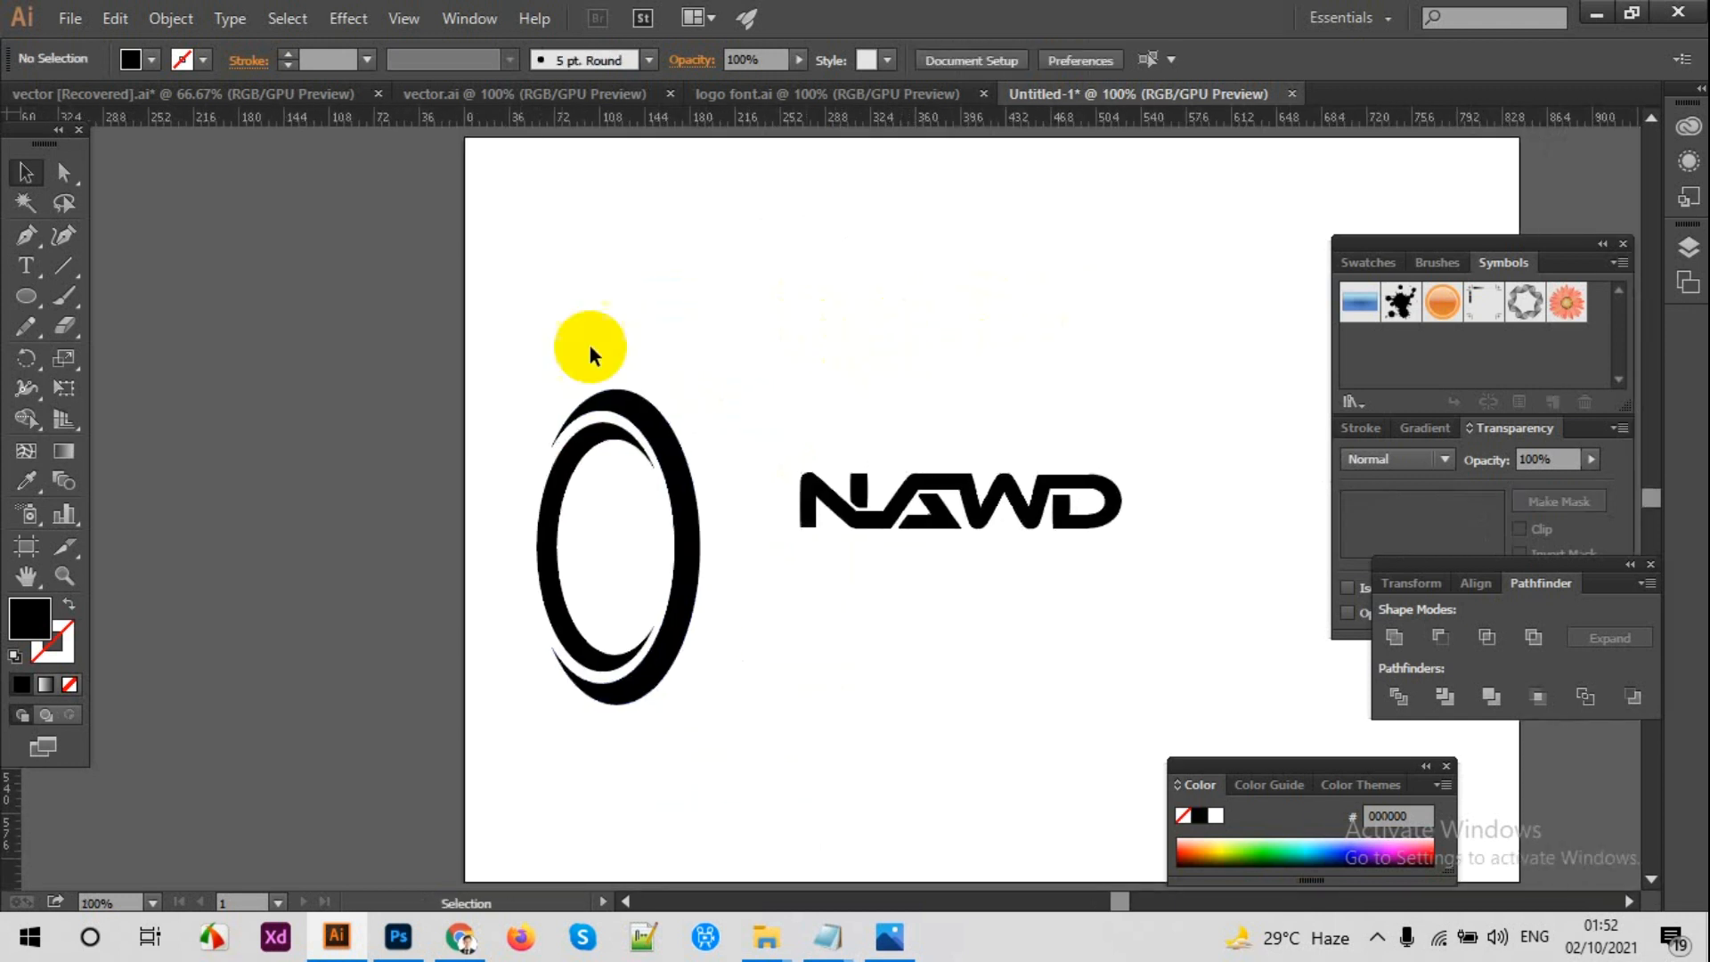
drag(524, 365, 675, 475)
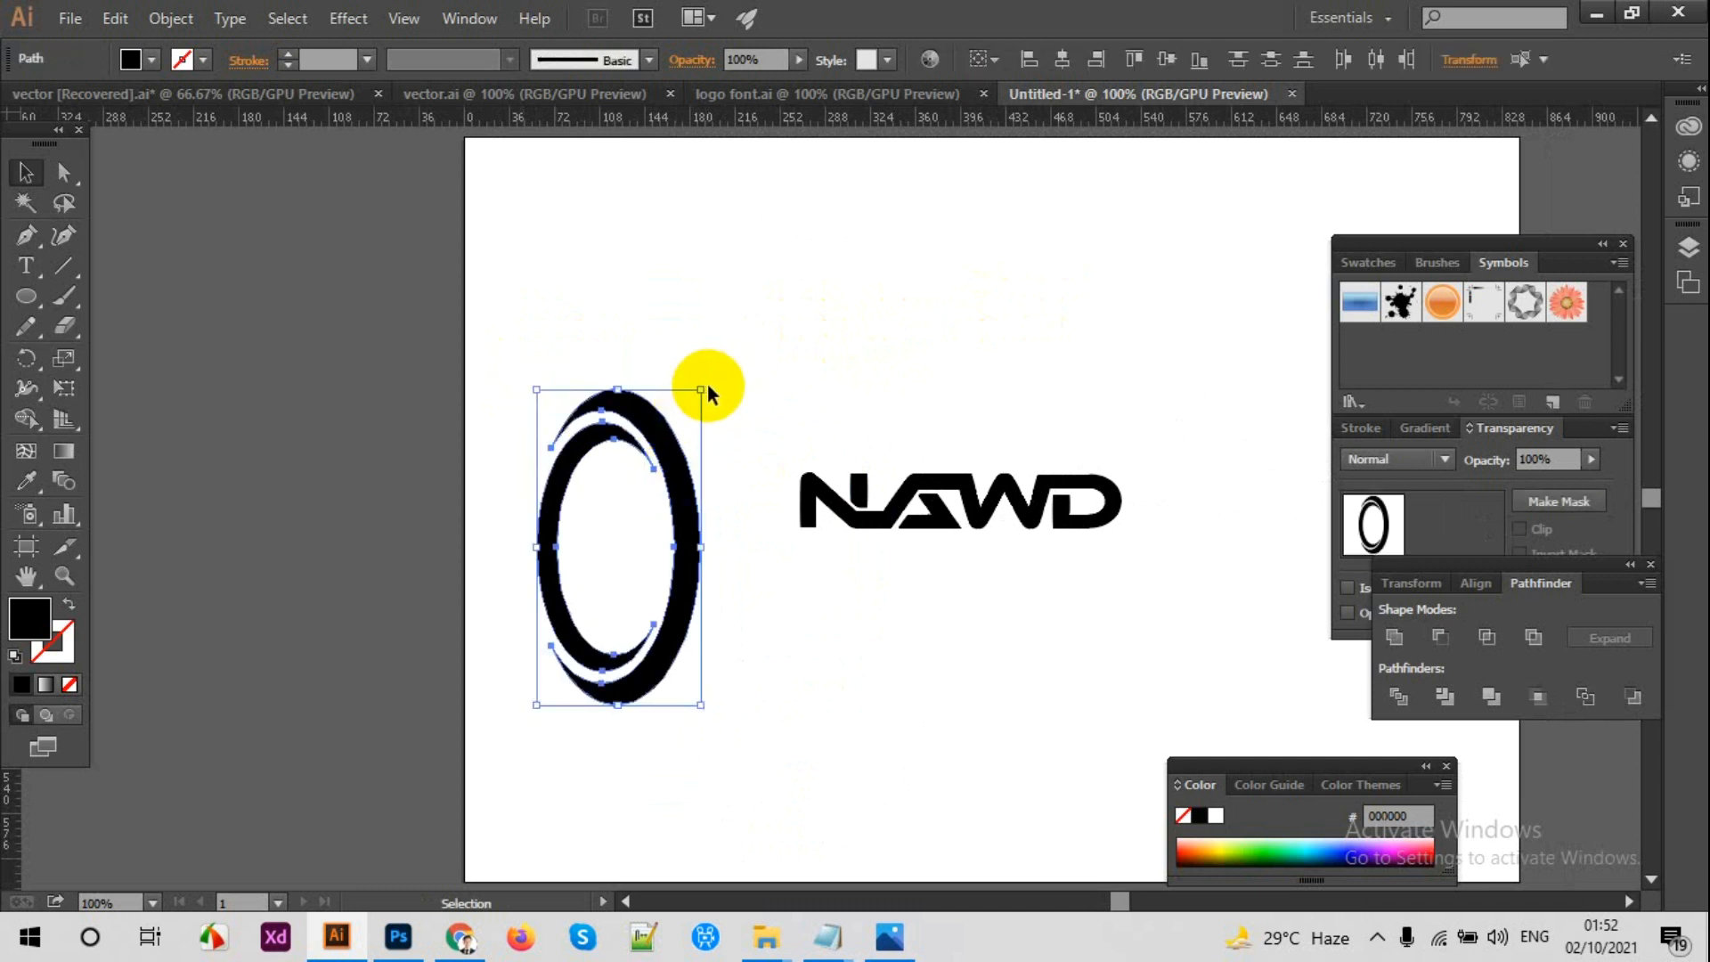
click(704, 381)
drag(554, 377, 682, 466)
click(781, 420)
drag(773, 431, 783, 427)
Step: Move the tilted oval onto the NAWD lettering and resize it to surround the last letters
drag(708, 492, 1104, 457)
drag(1098, 328, 1020, 350)
key(ctrl+plus)
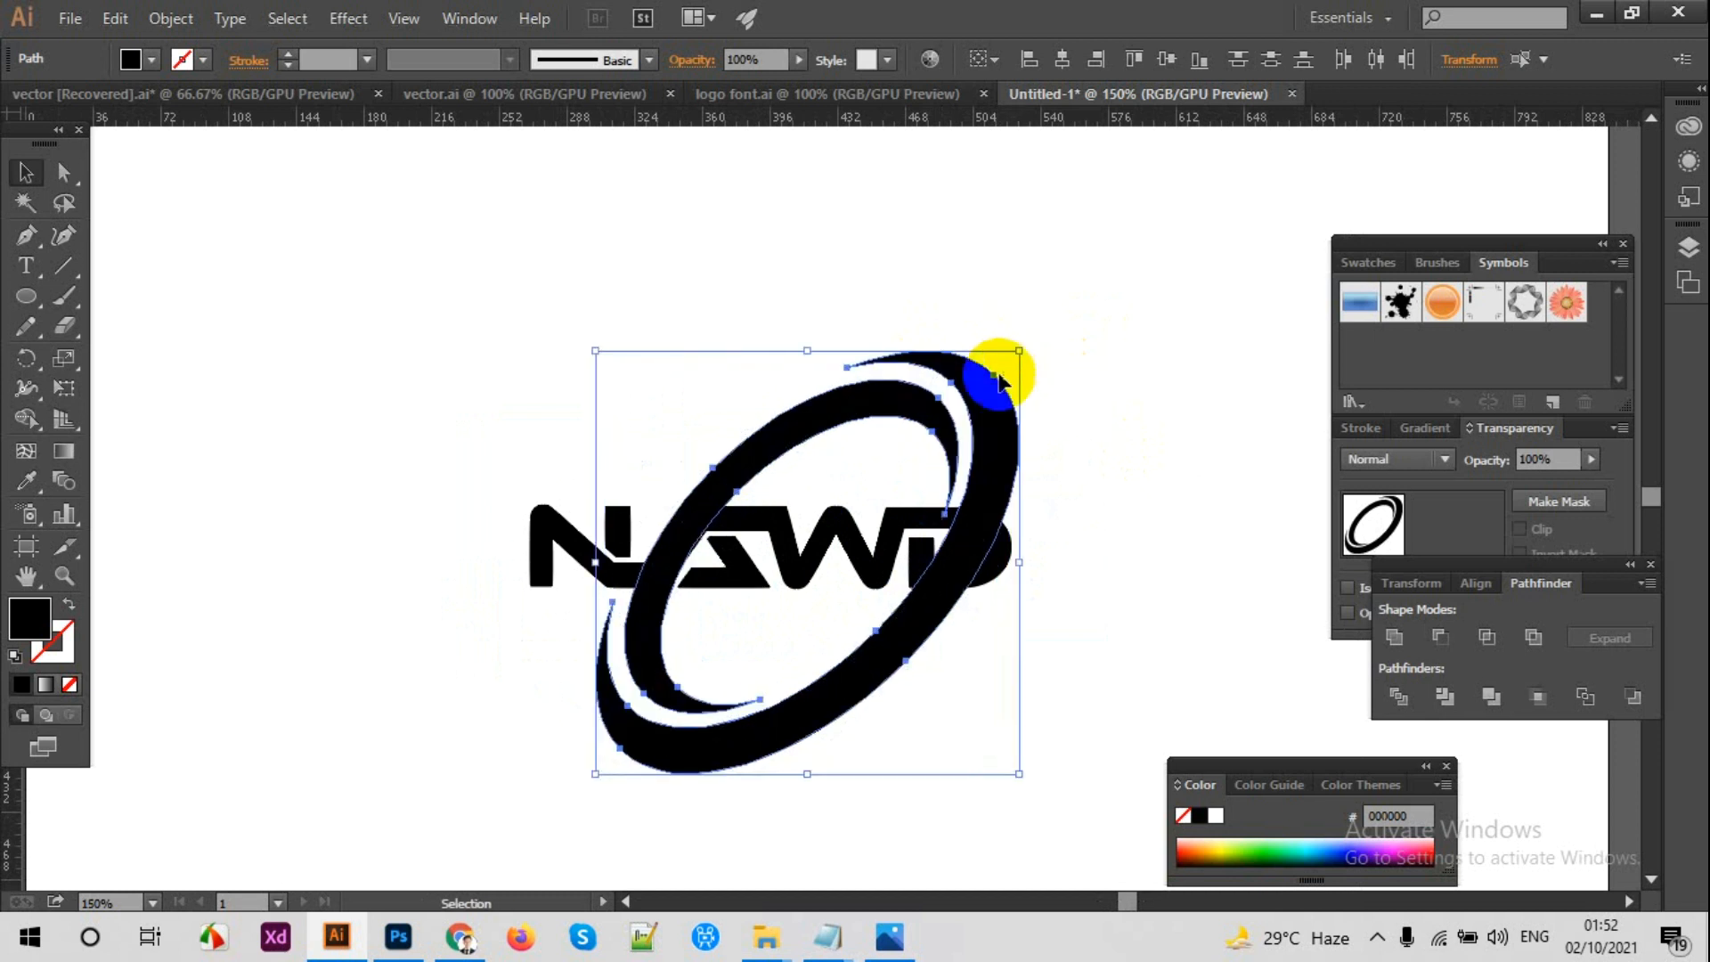
Step: Nudge the tilted oval right and slightly up to refine its position over the NAWD lettering
key(Right)
key(Right)
key(Right)
key(Right)
key(Right)
key(Up)
key(Up)
key(Up)
key(Up)
key(Up)
key(Up)
key(Right)
key(Right)
key(Right)
key(Right)
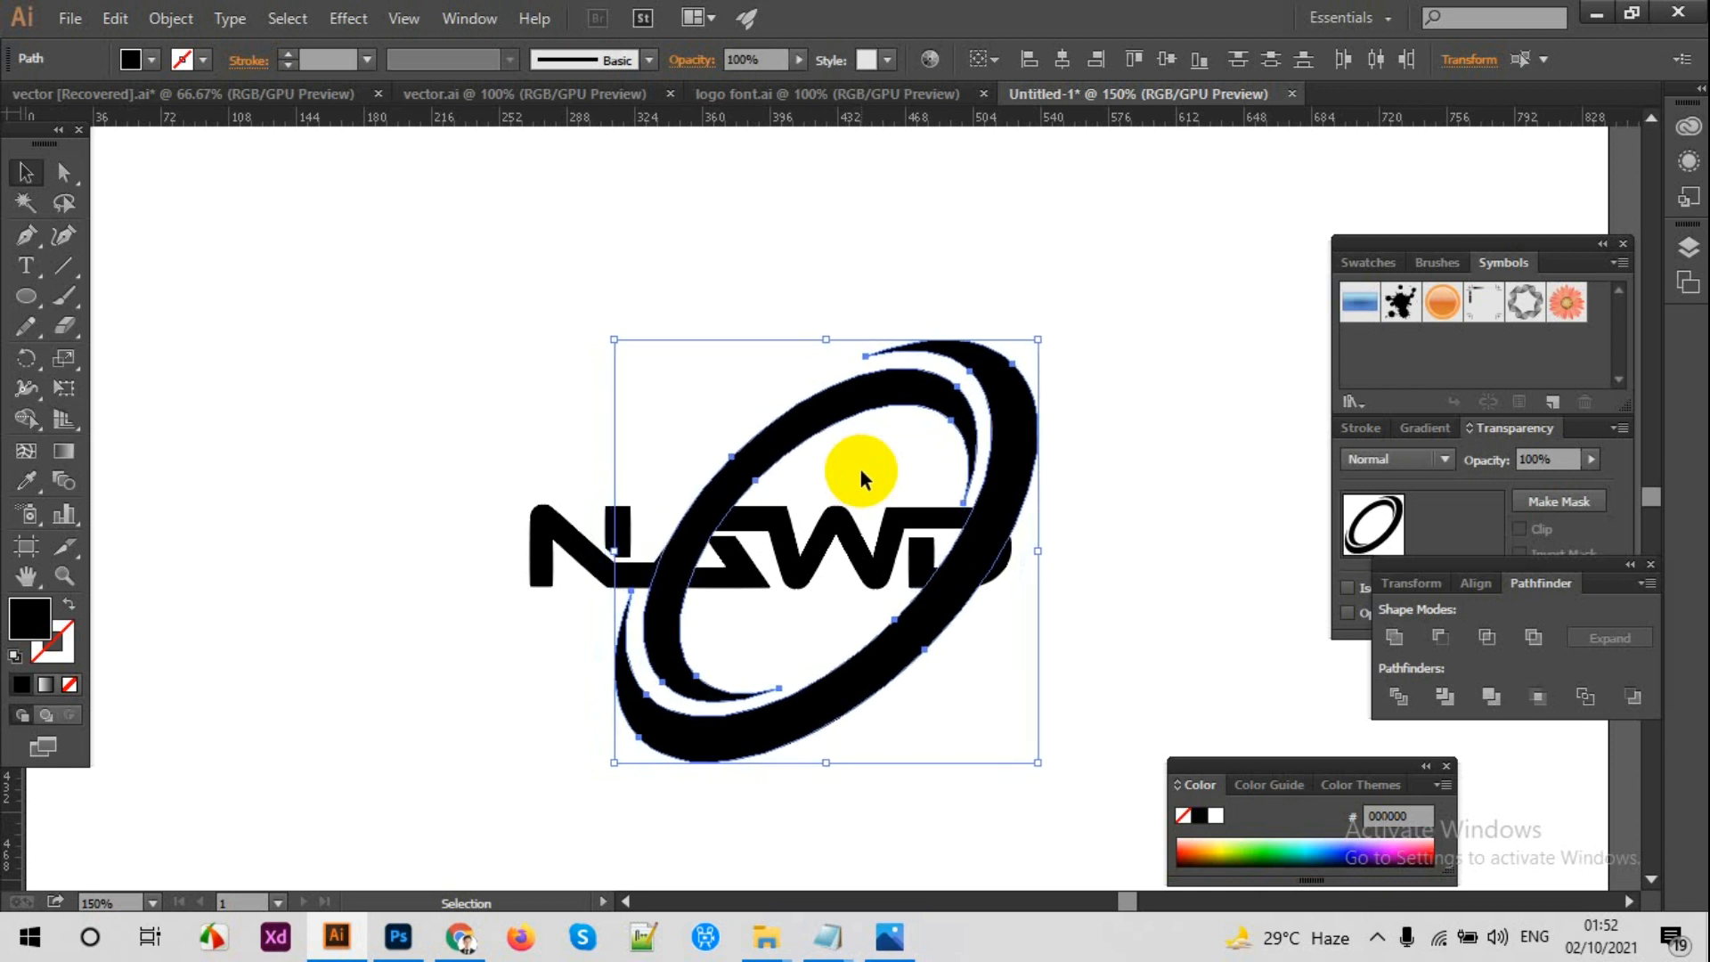
key(Down)
key(Down)
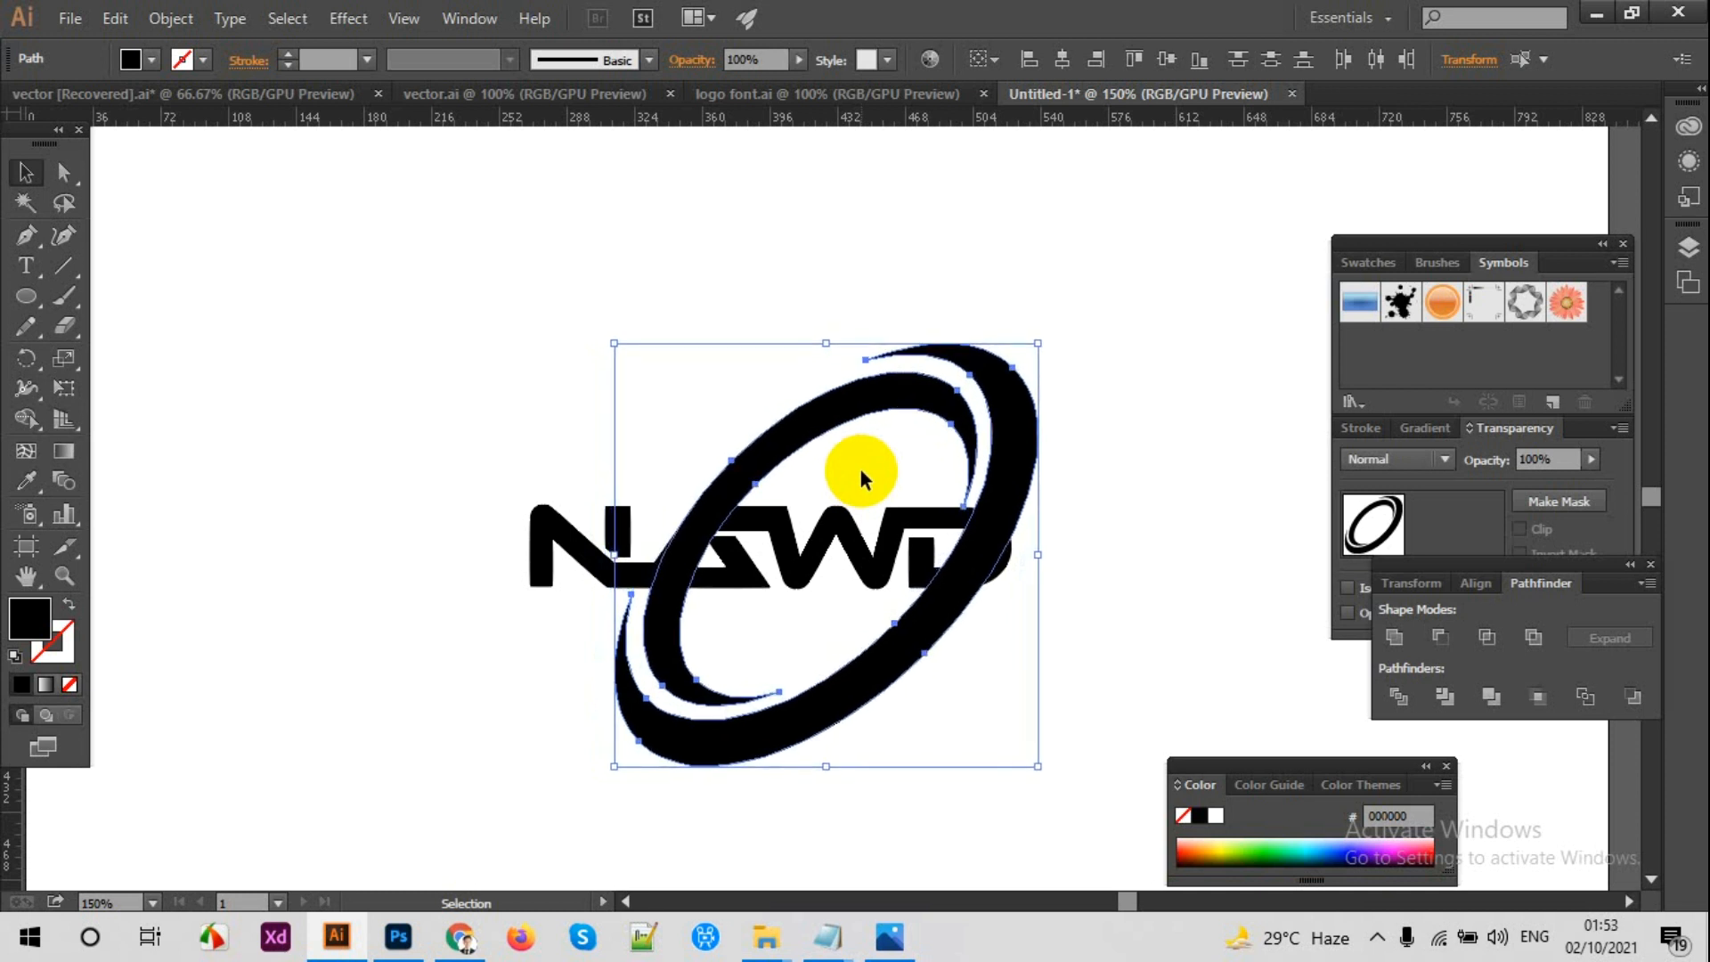
key(Up)
key(Up)
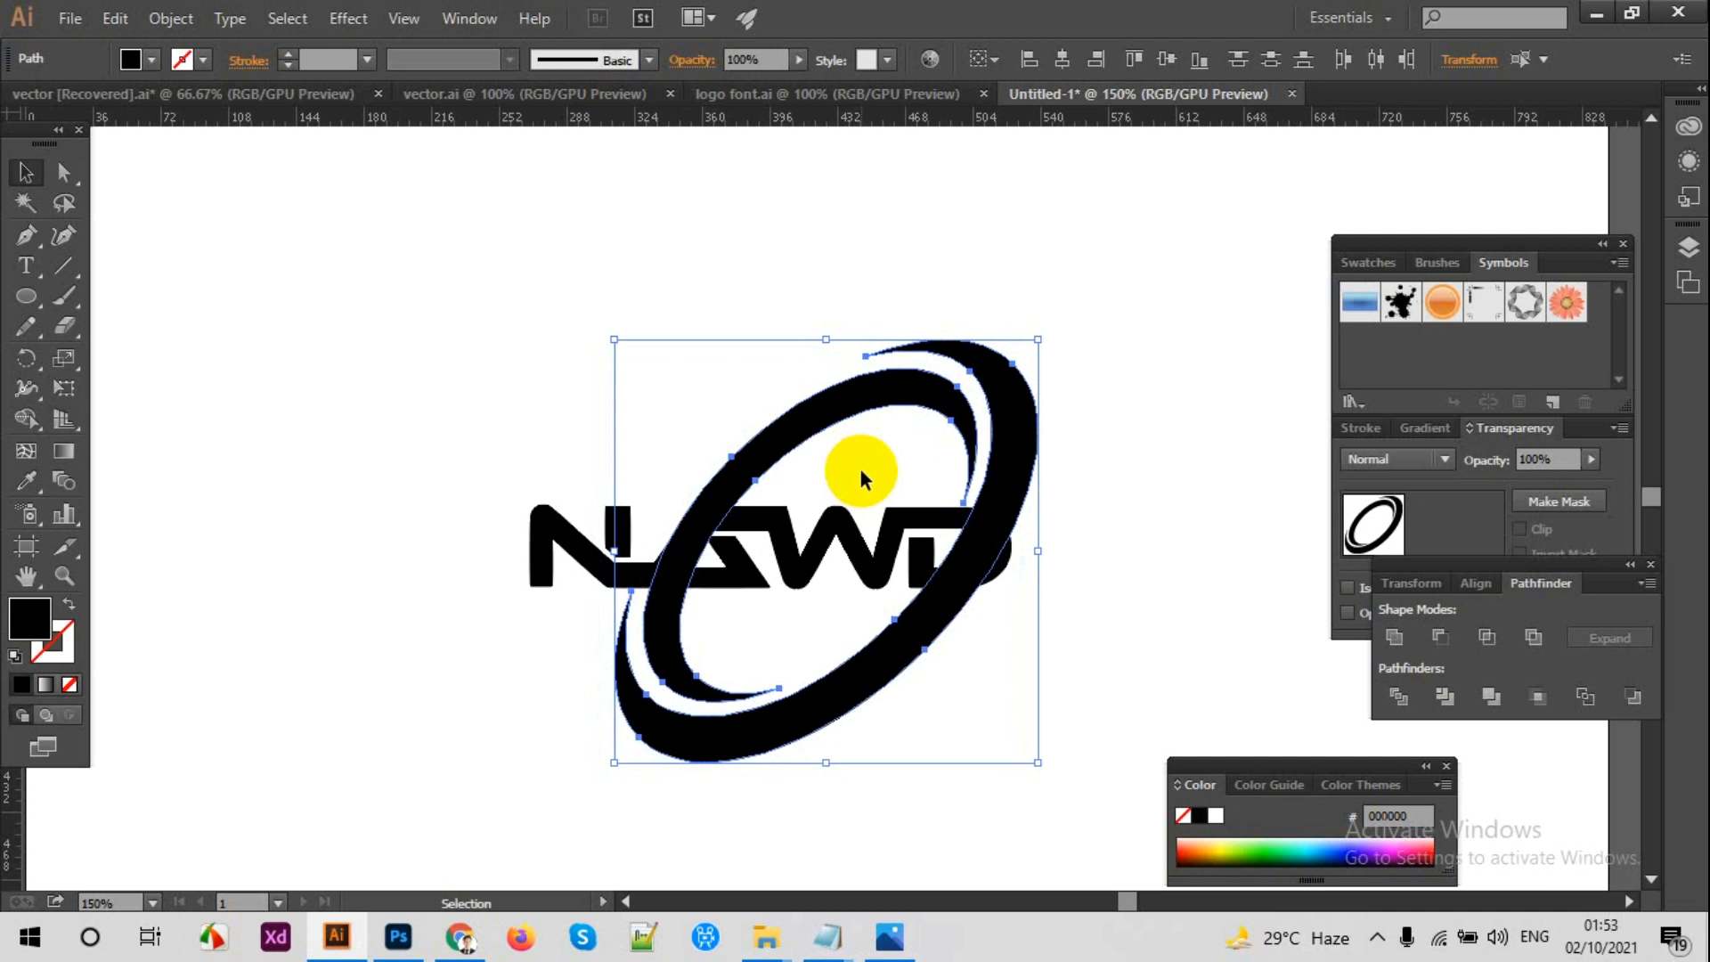
Step: Reselect both crescents and shift them slightly left over the NAWD lettering
click(861, 478)
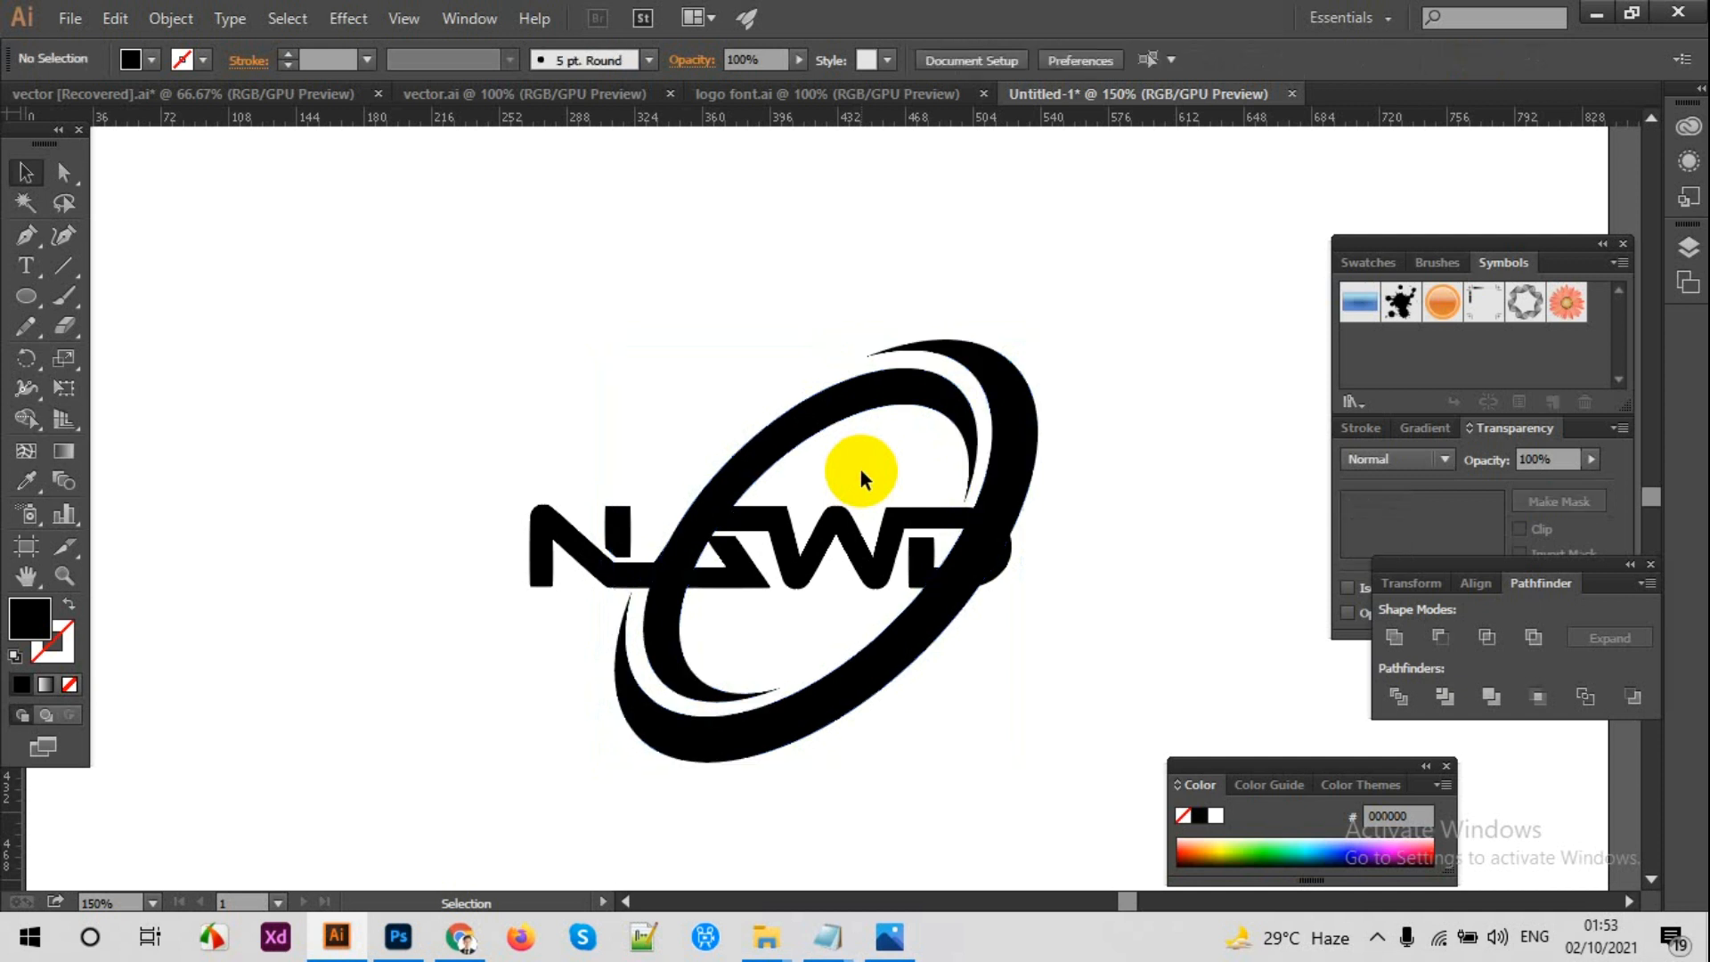
click(753, 461)
click(792, 491)
drag(718, 285, 1067, 397)
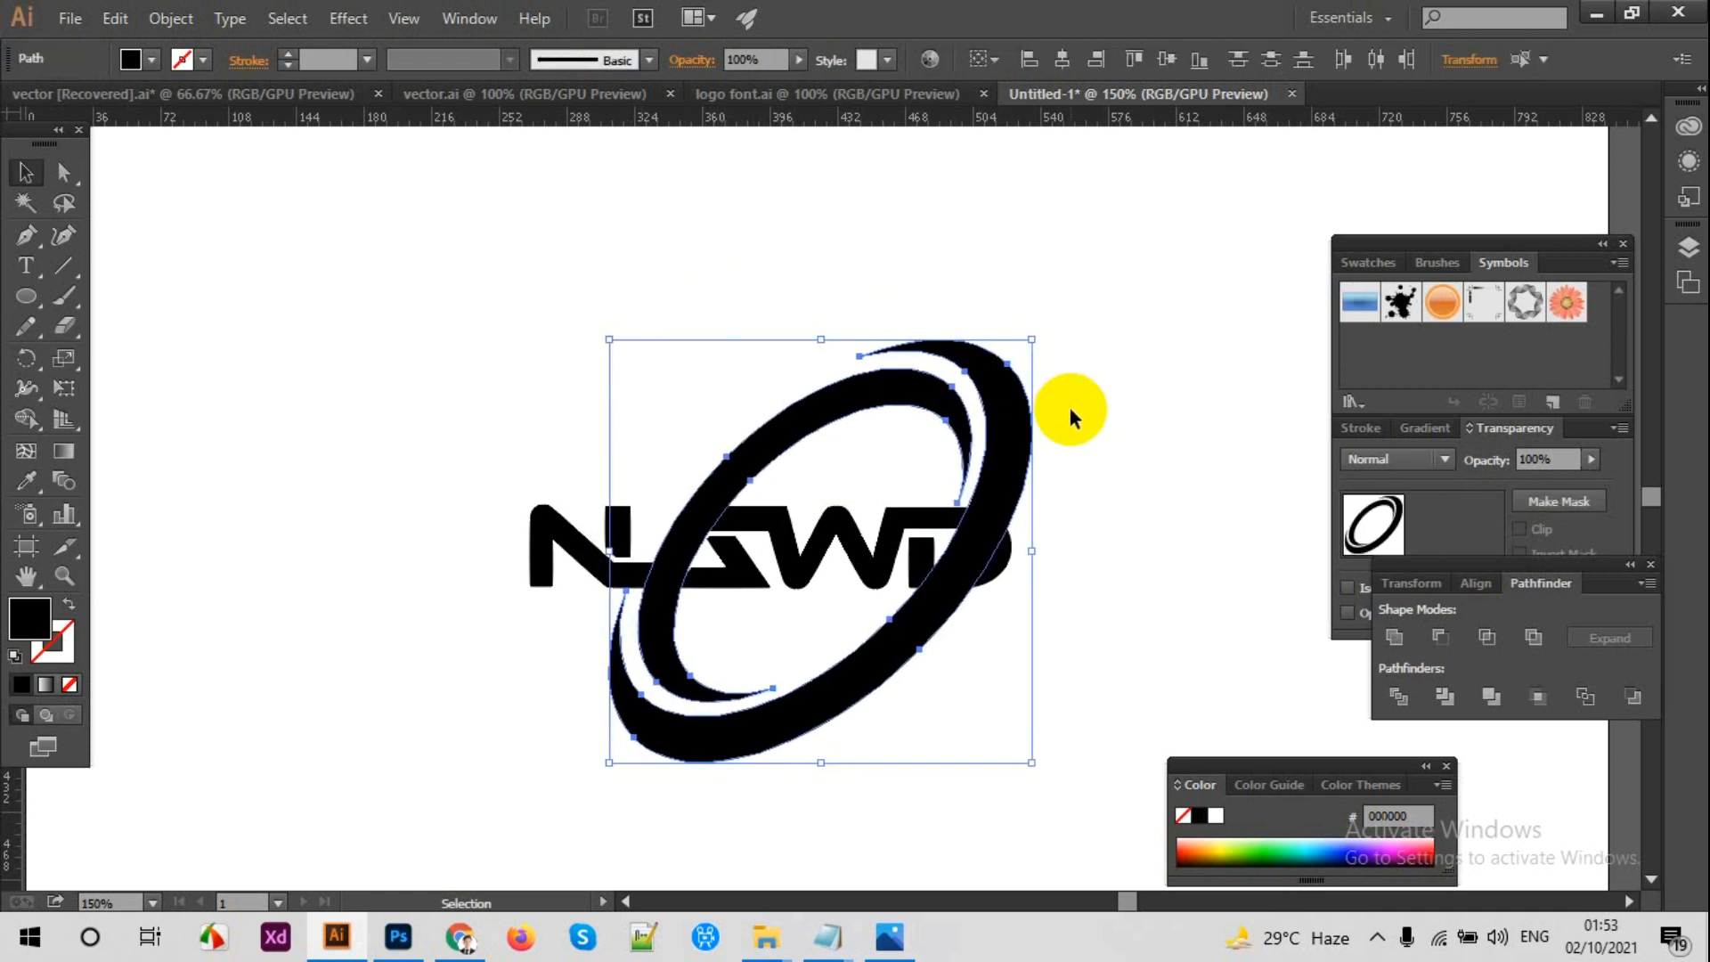
click(1039, 355)
Step: Draw a straight horizontal line with the Pen tool across the tilted oval, just above the NAWD lettering
ctrl+click(821, 330)
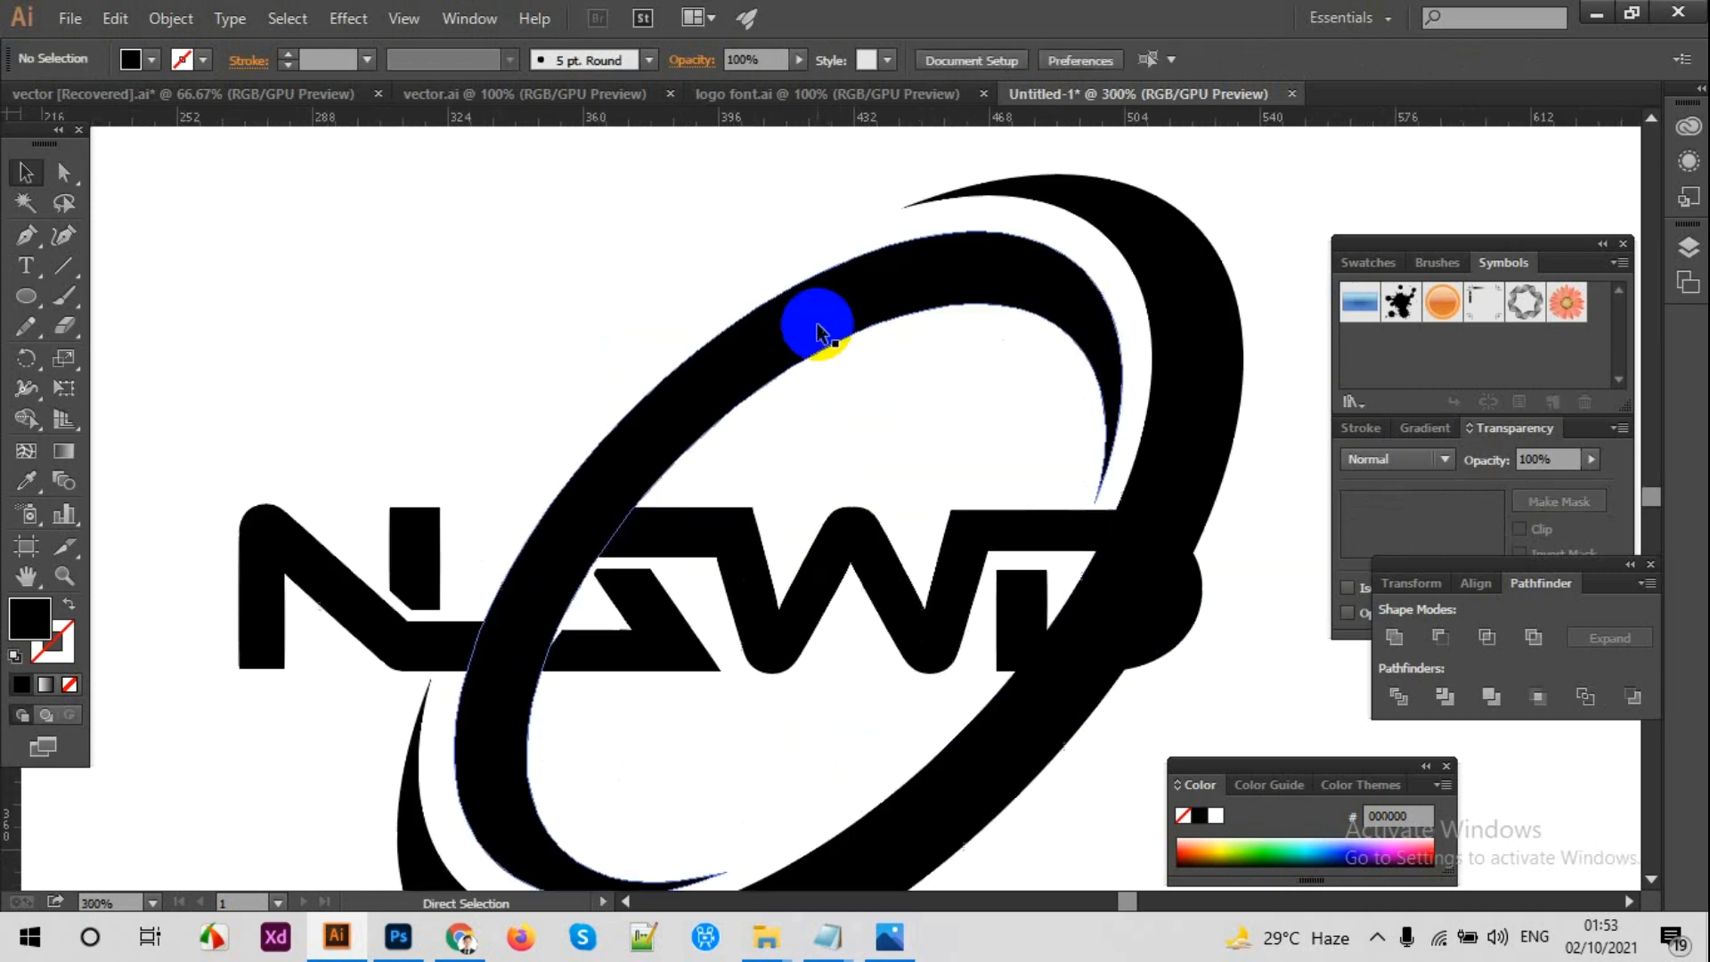
drag(817, 324, 706, 321)
click(16, 246)
click(391, 473)
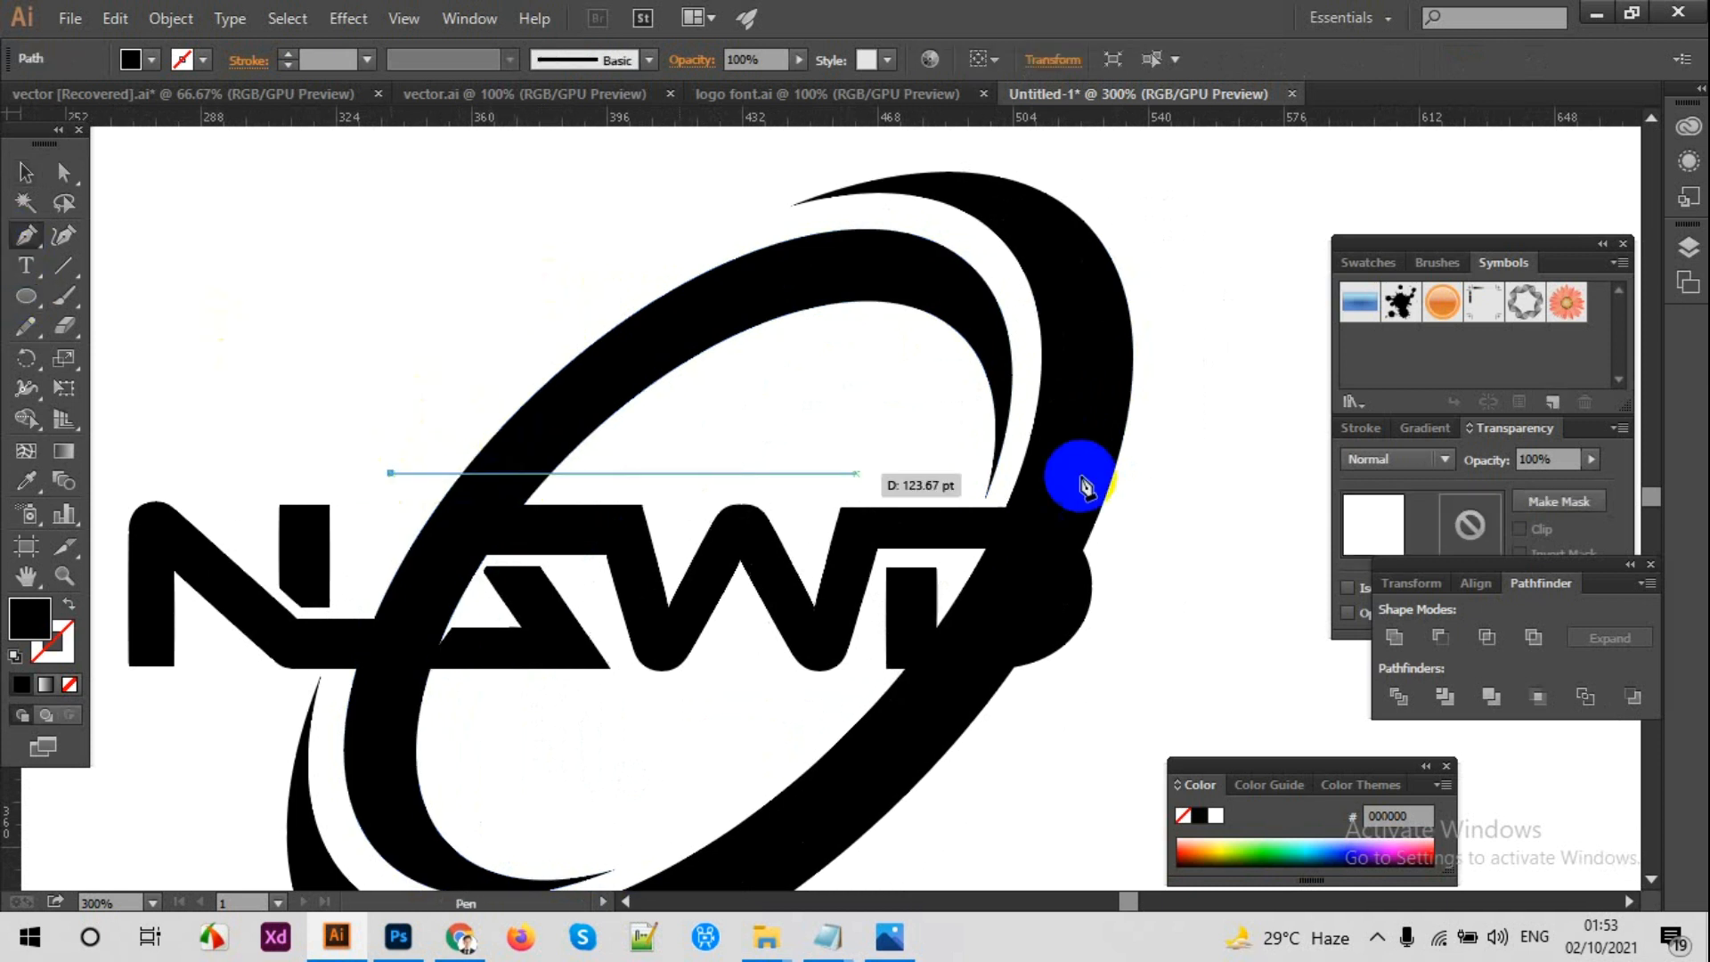
click(1163, 473)
click(26, 173)
click(259, 262)
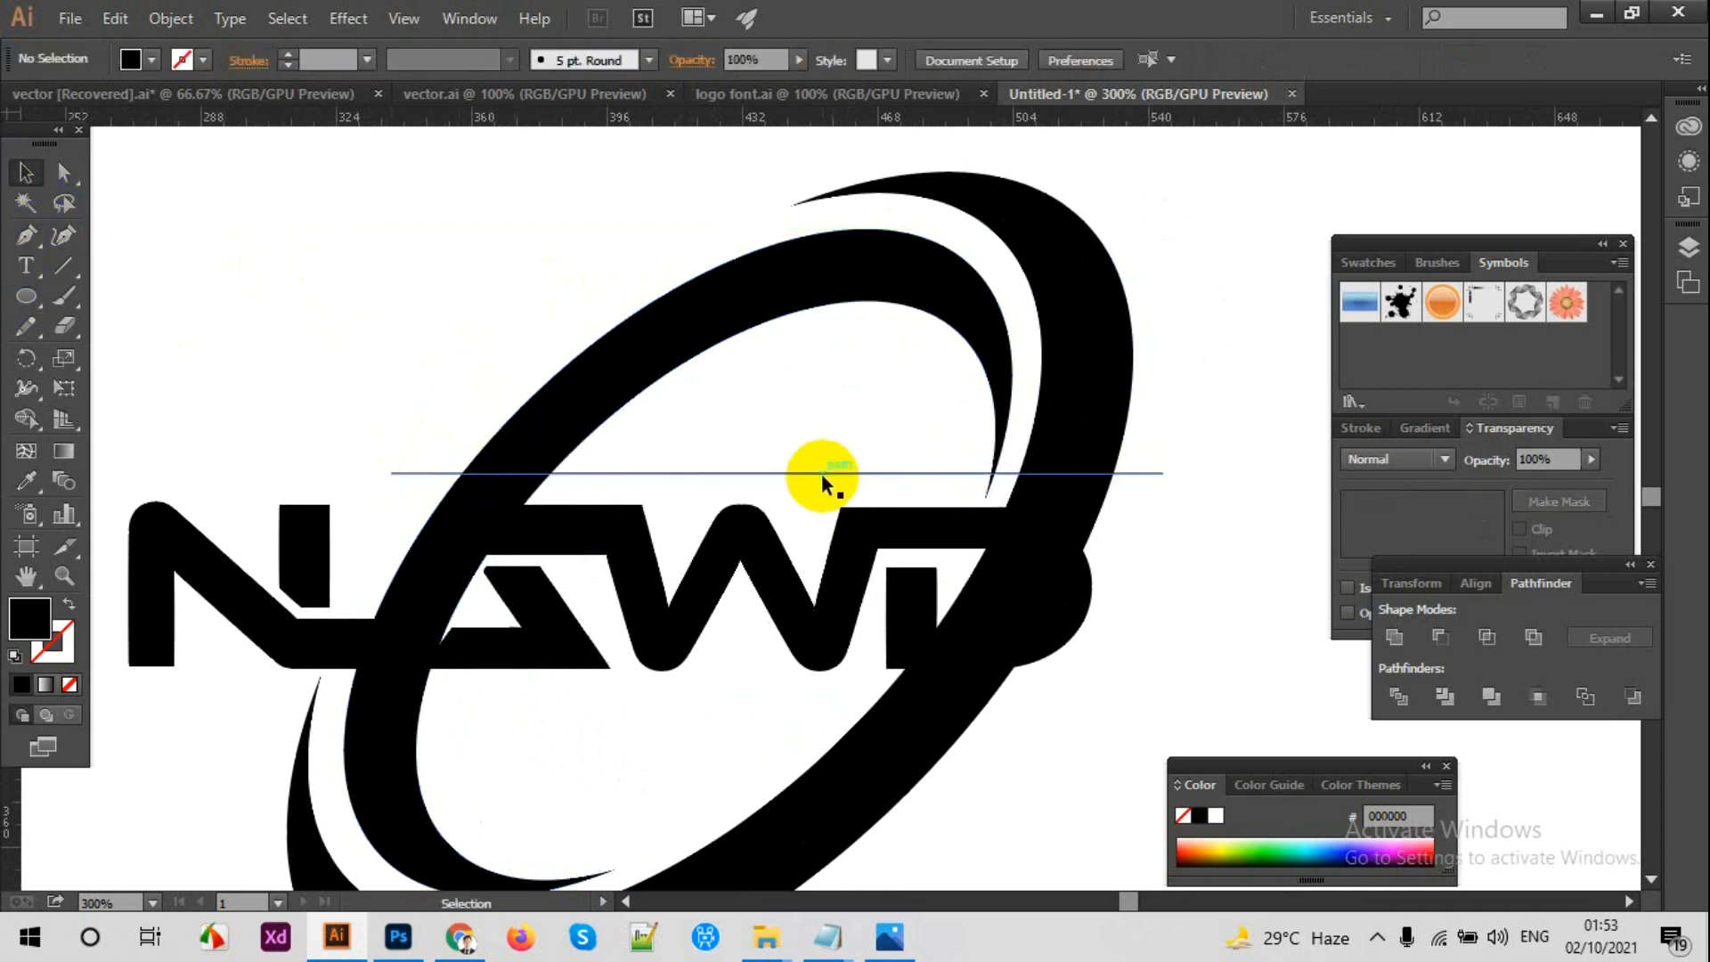
Step: Lower the horizontal line slightly toward the letter tops and place a copy of it just beneath the lettering
drag(821, 481, 821, 492)
click(828, 455)
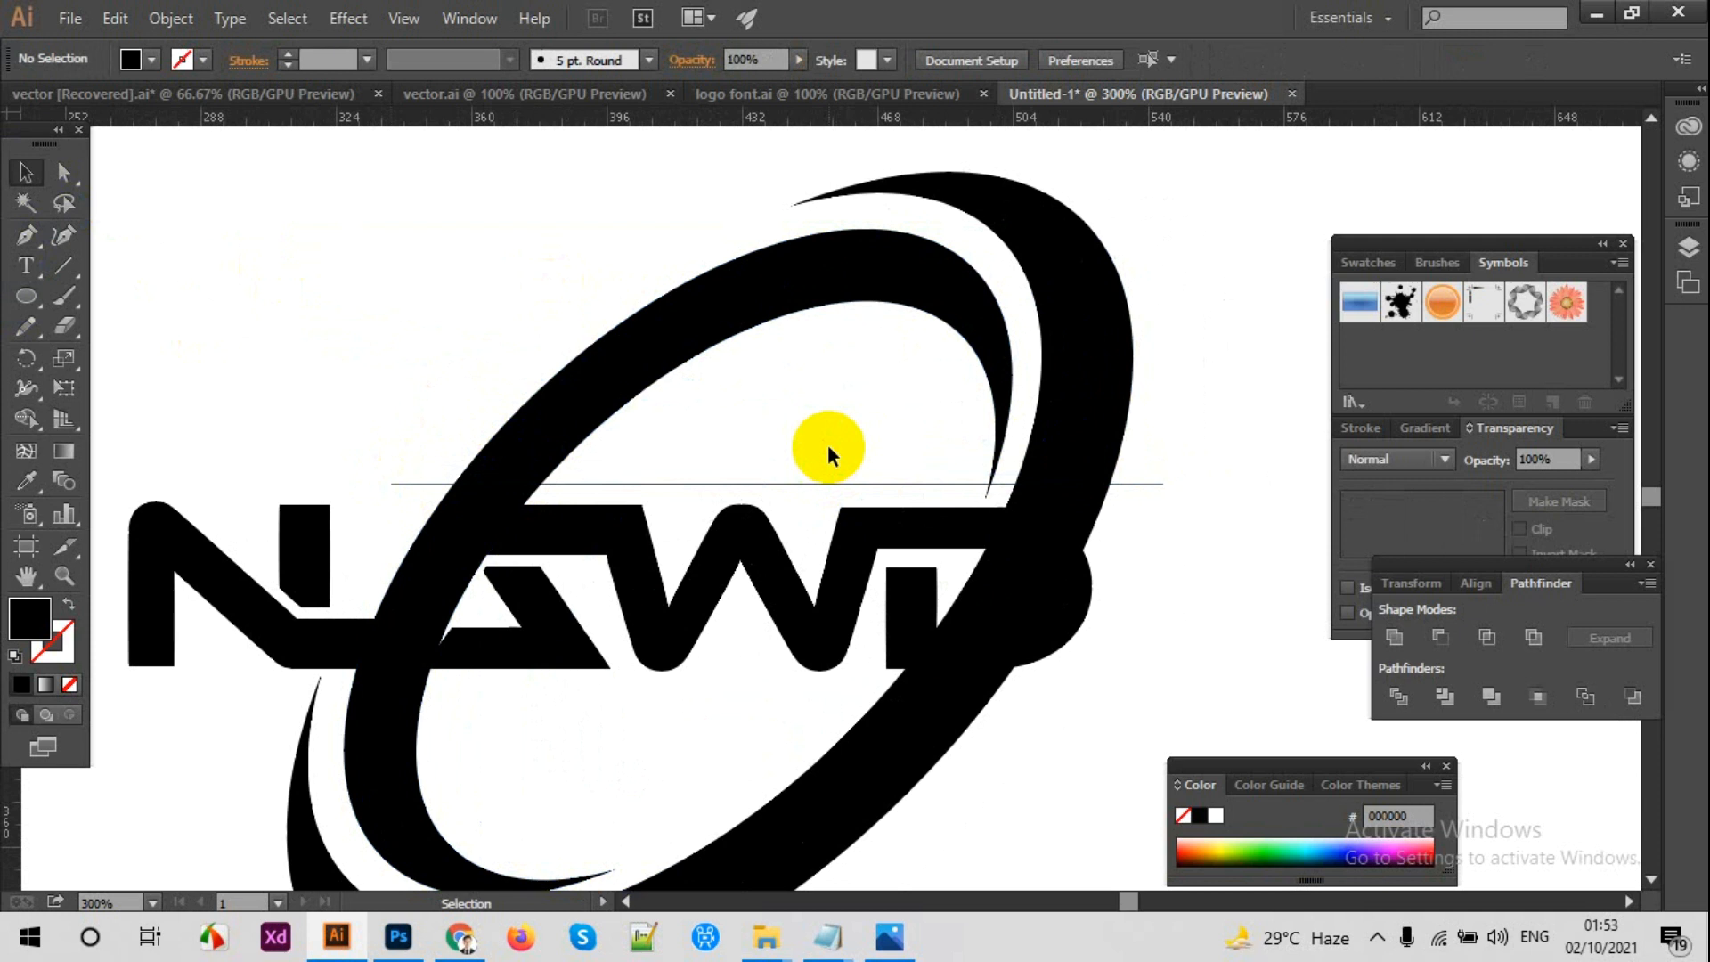
click(831, 482)
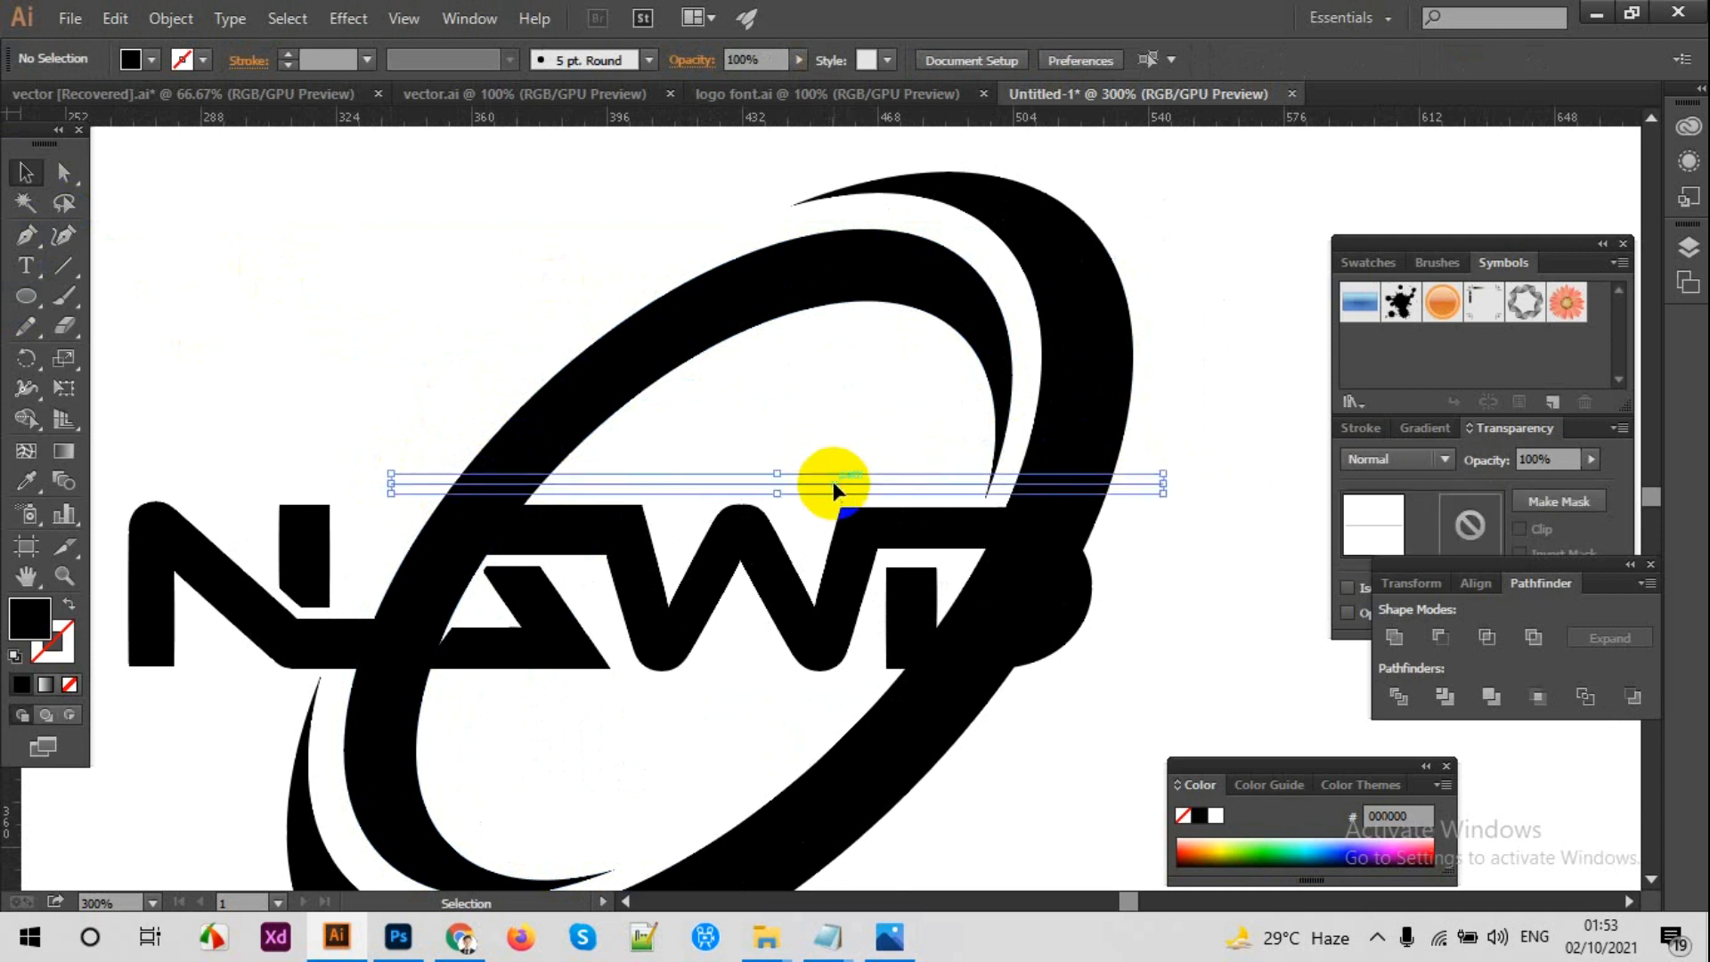
click(483, 342)
drag(756, 483, 672, 695)
key(alt+shift)
key(alt+shift)
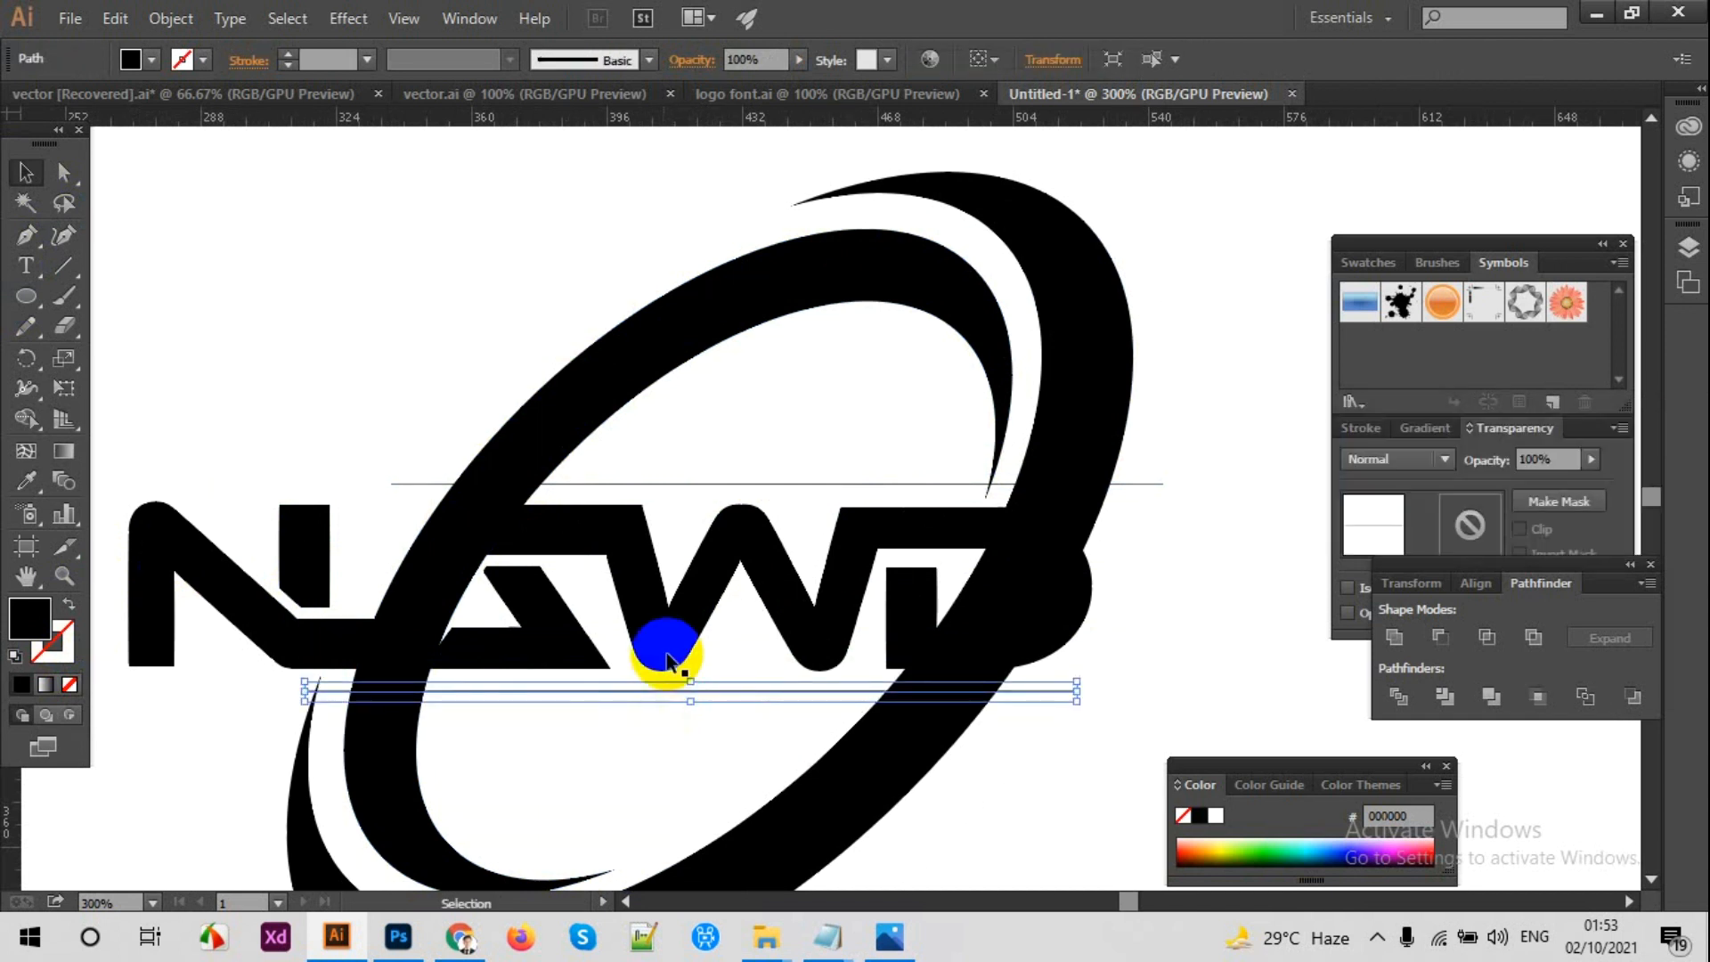
Step: Select both lines and both crescents, then remove the crescent parts between the lines with Shape Builder
shift+click(723, 482)
shift+click(653, 378)
shift+click(1060, 426)
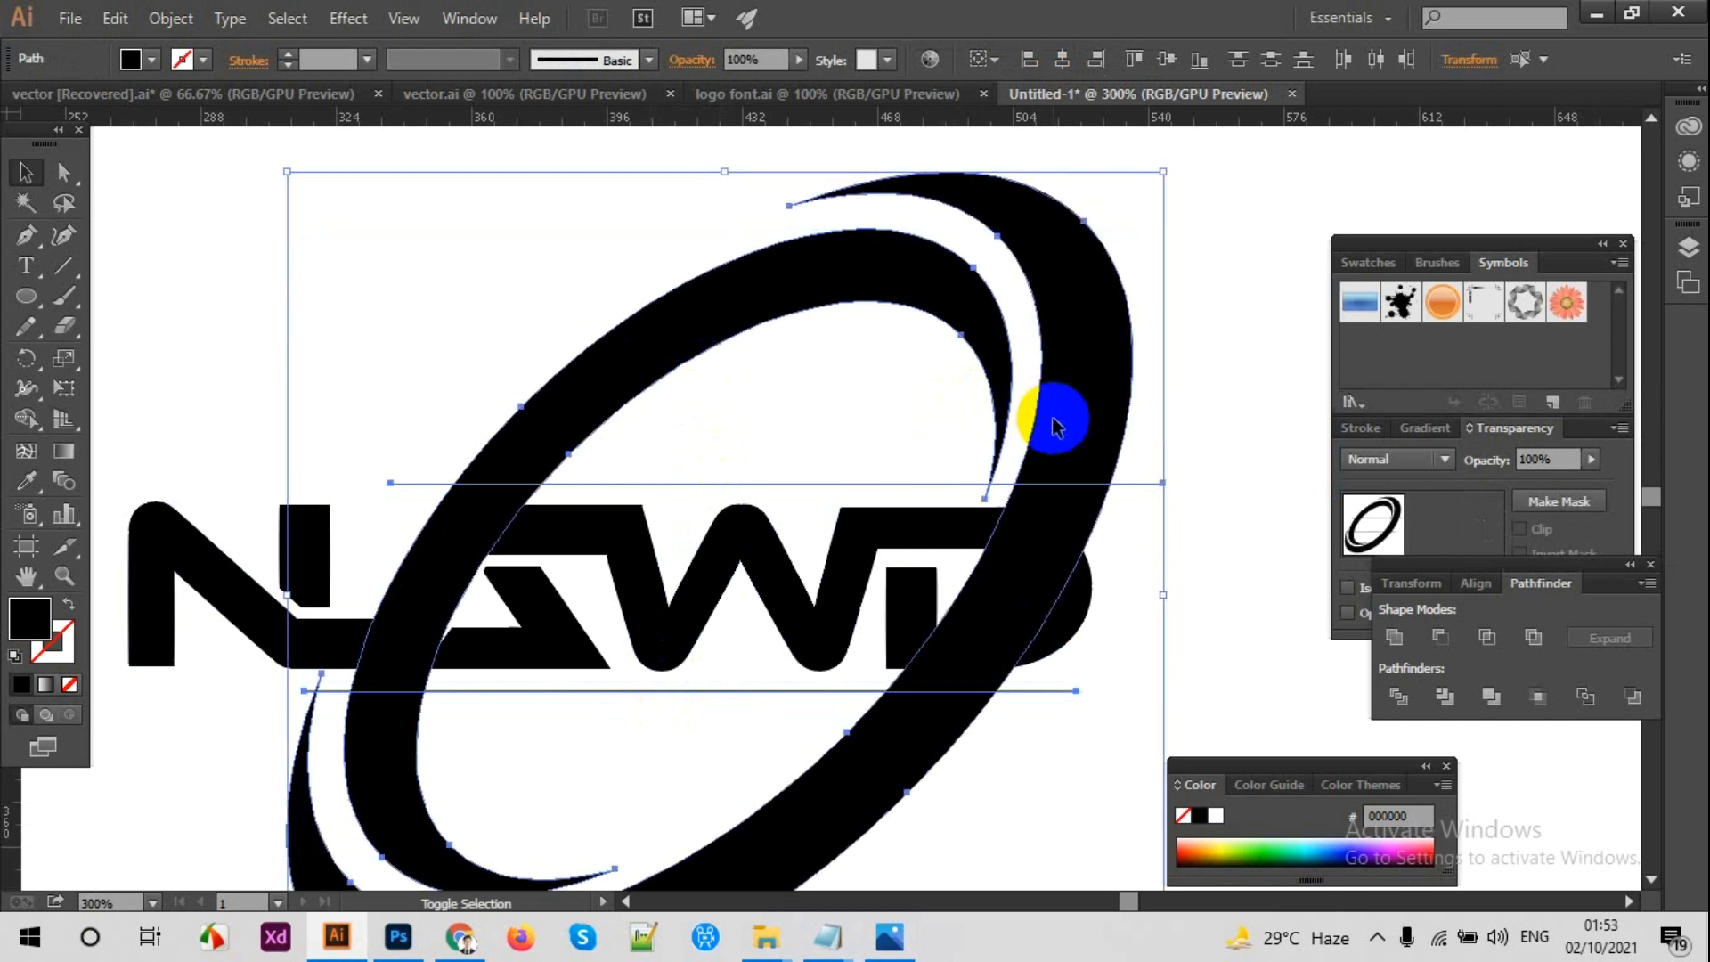
click(27, 419)
alt+click(419, 540)
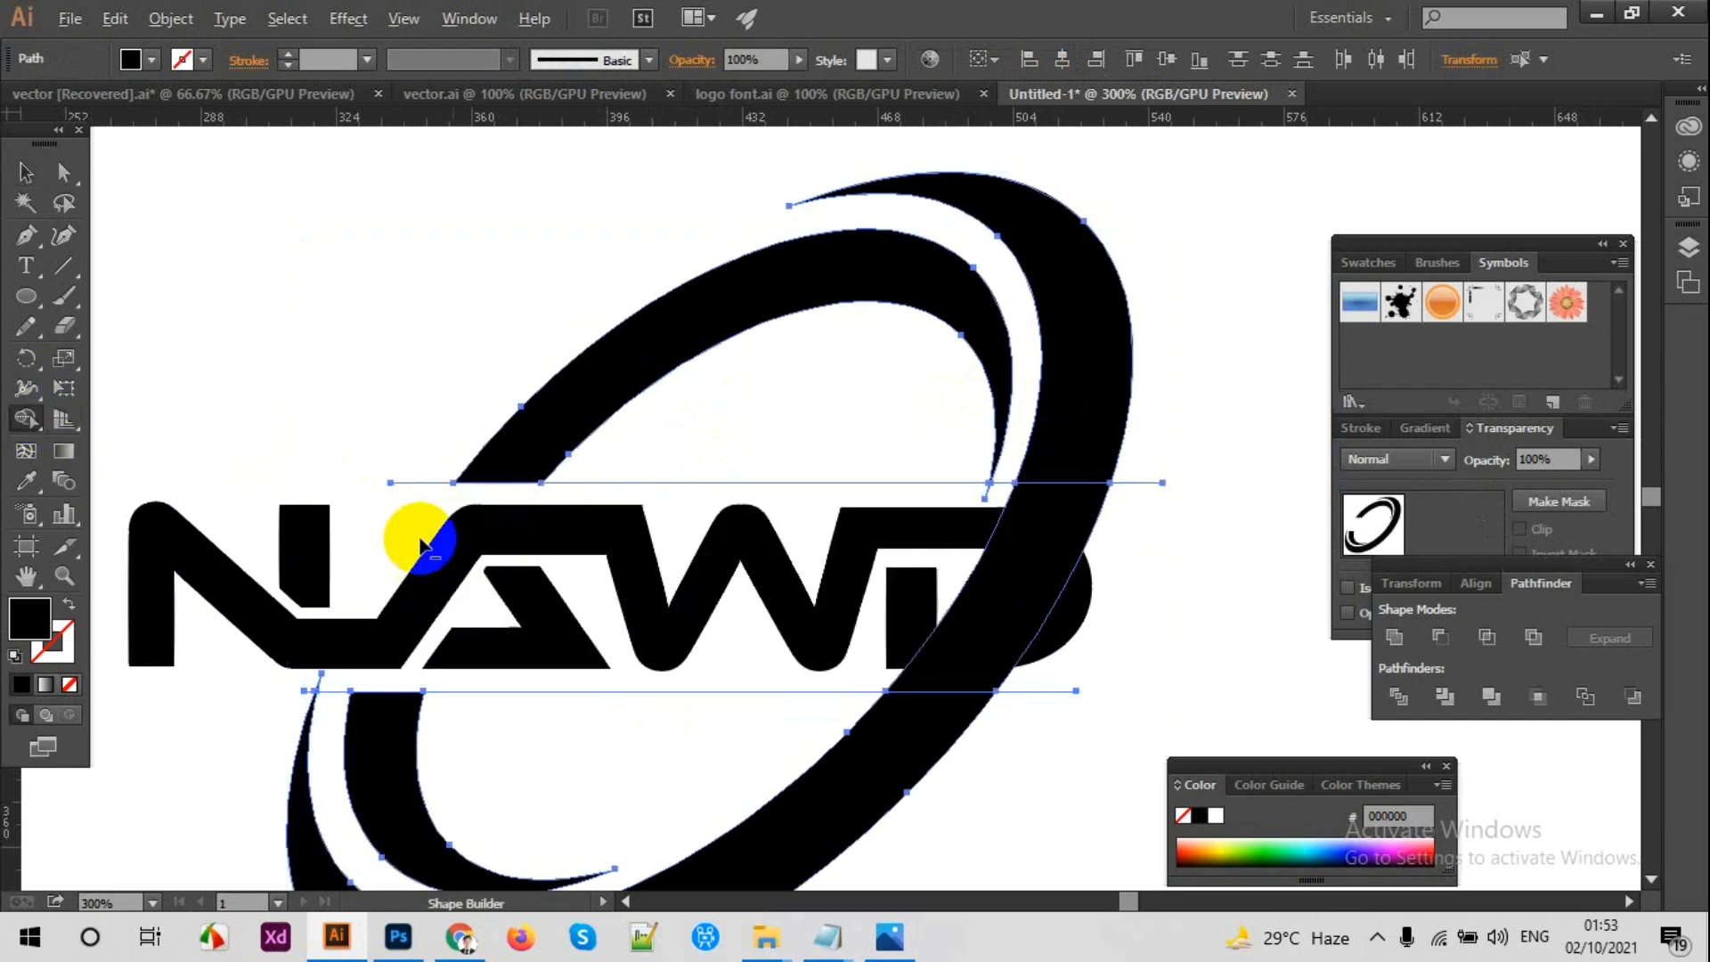
alt+click(1031, 597)
click(26, 172)
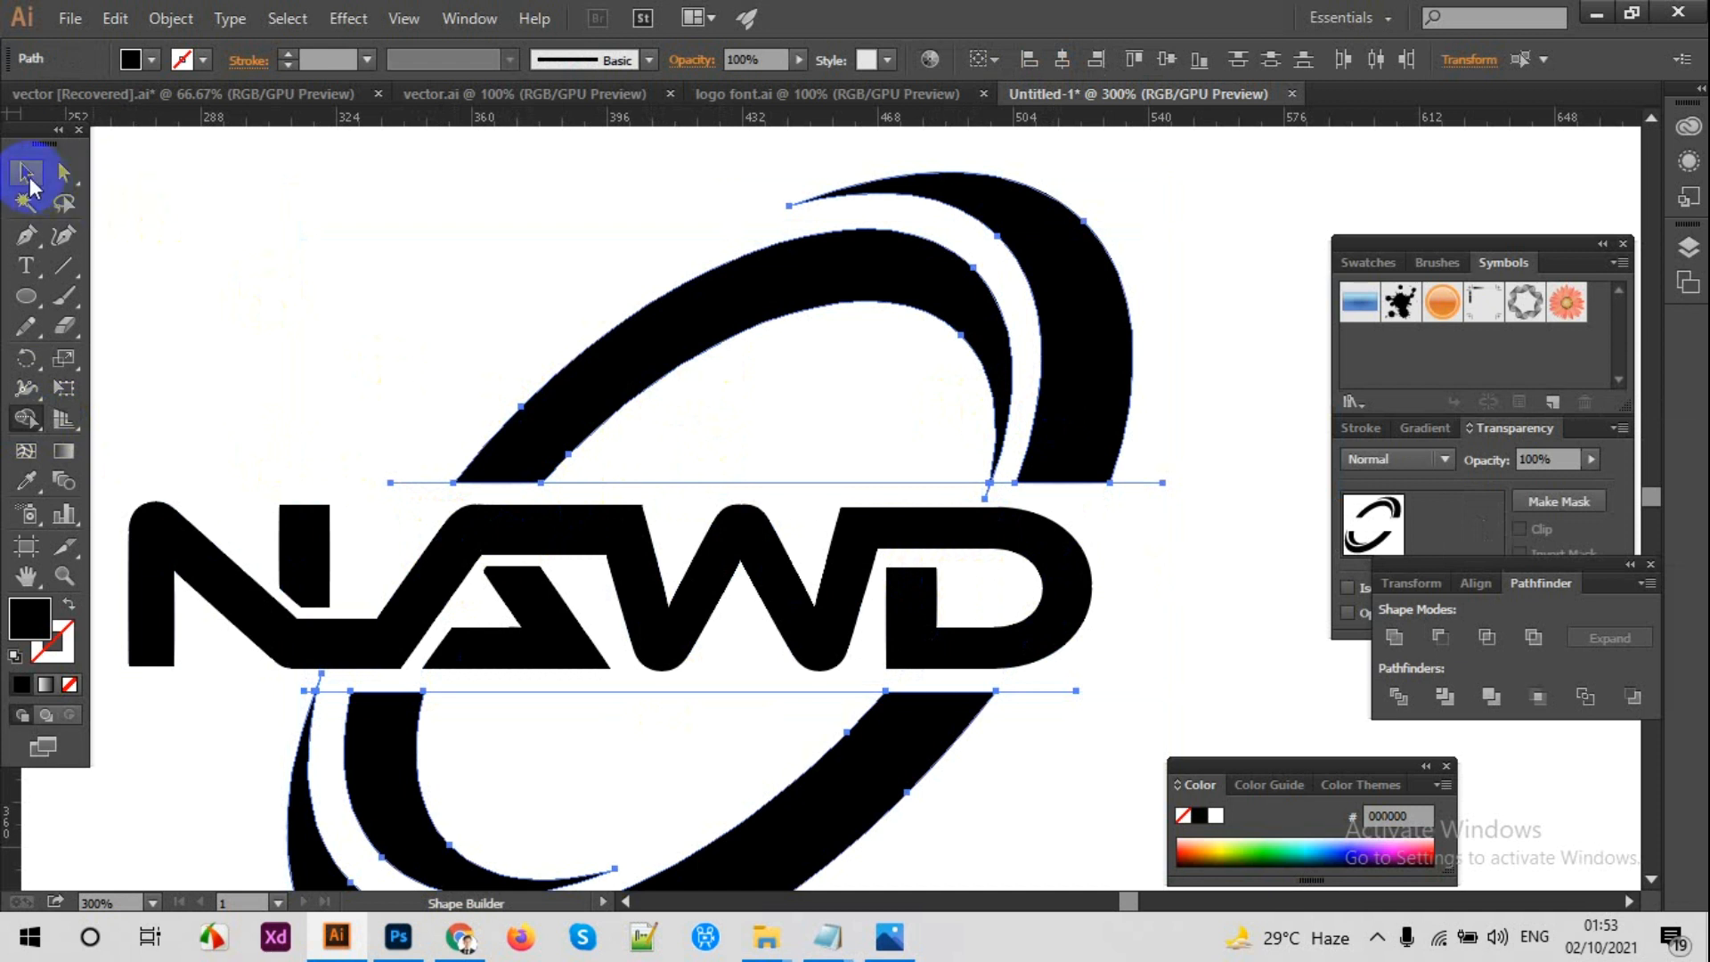
click(374, 265)
Step: Delete the leftover cutting lines above and below the NAWD lettering
key(ctrl+minus)
key(ctrl+plus)
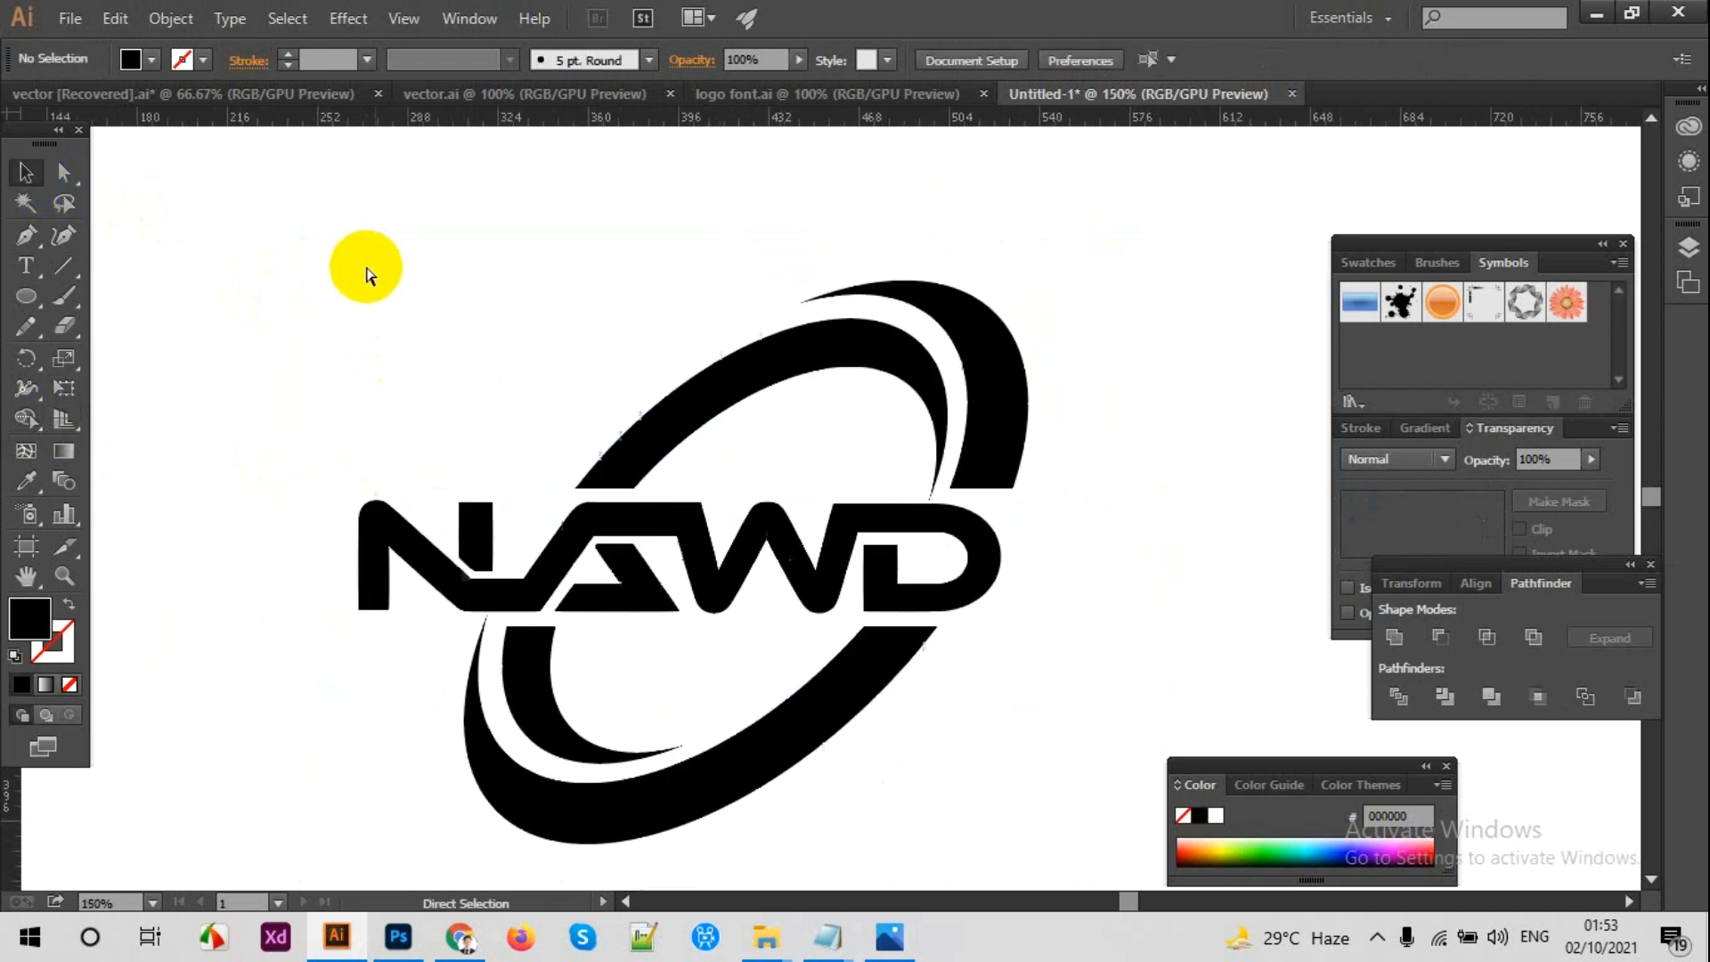
click(744, 486)
key(Delete)
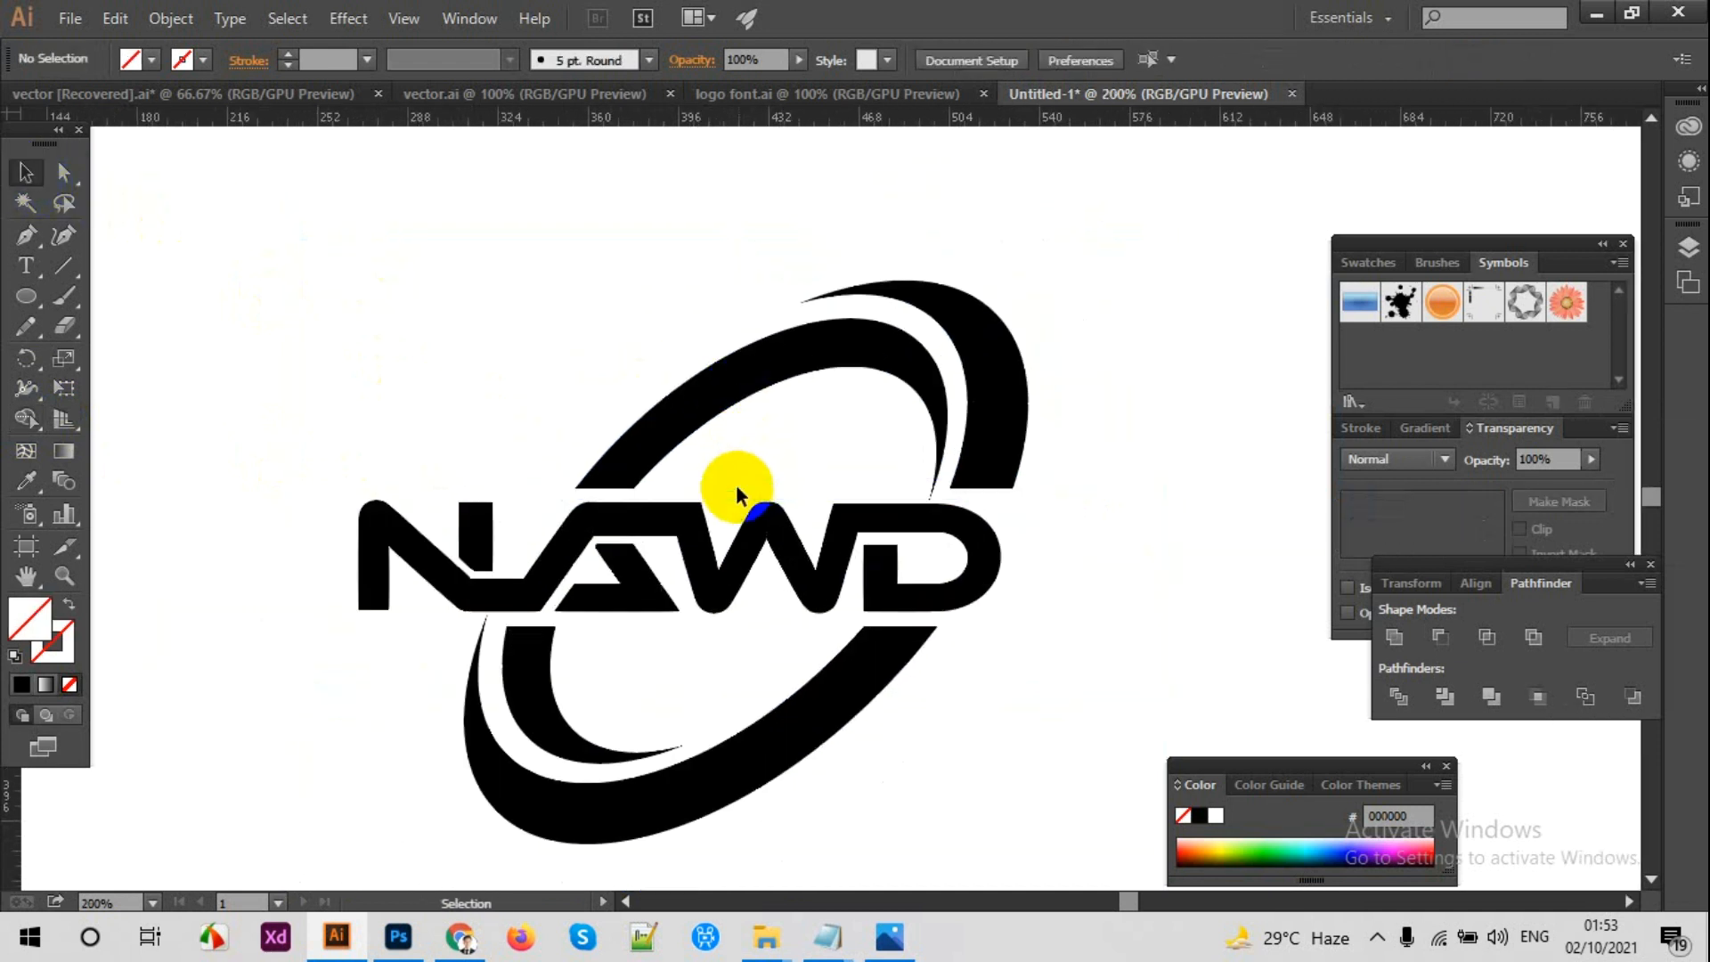
key(ctrl+minus)
key(ctrl+minus)
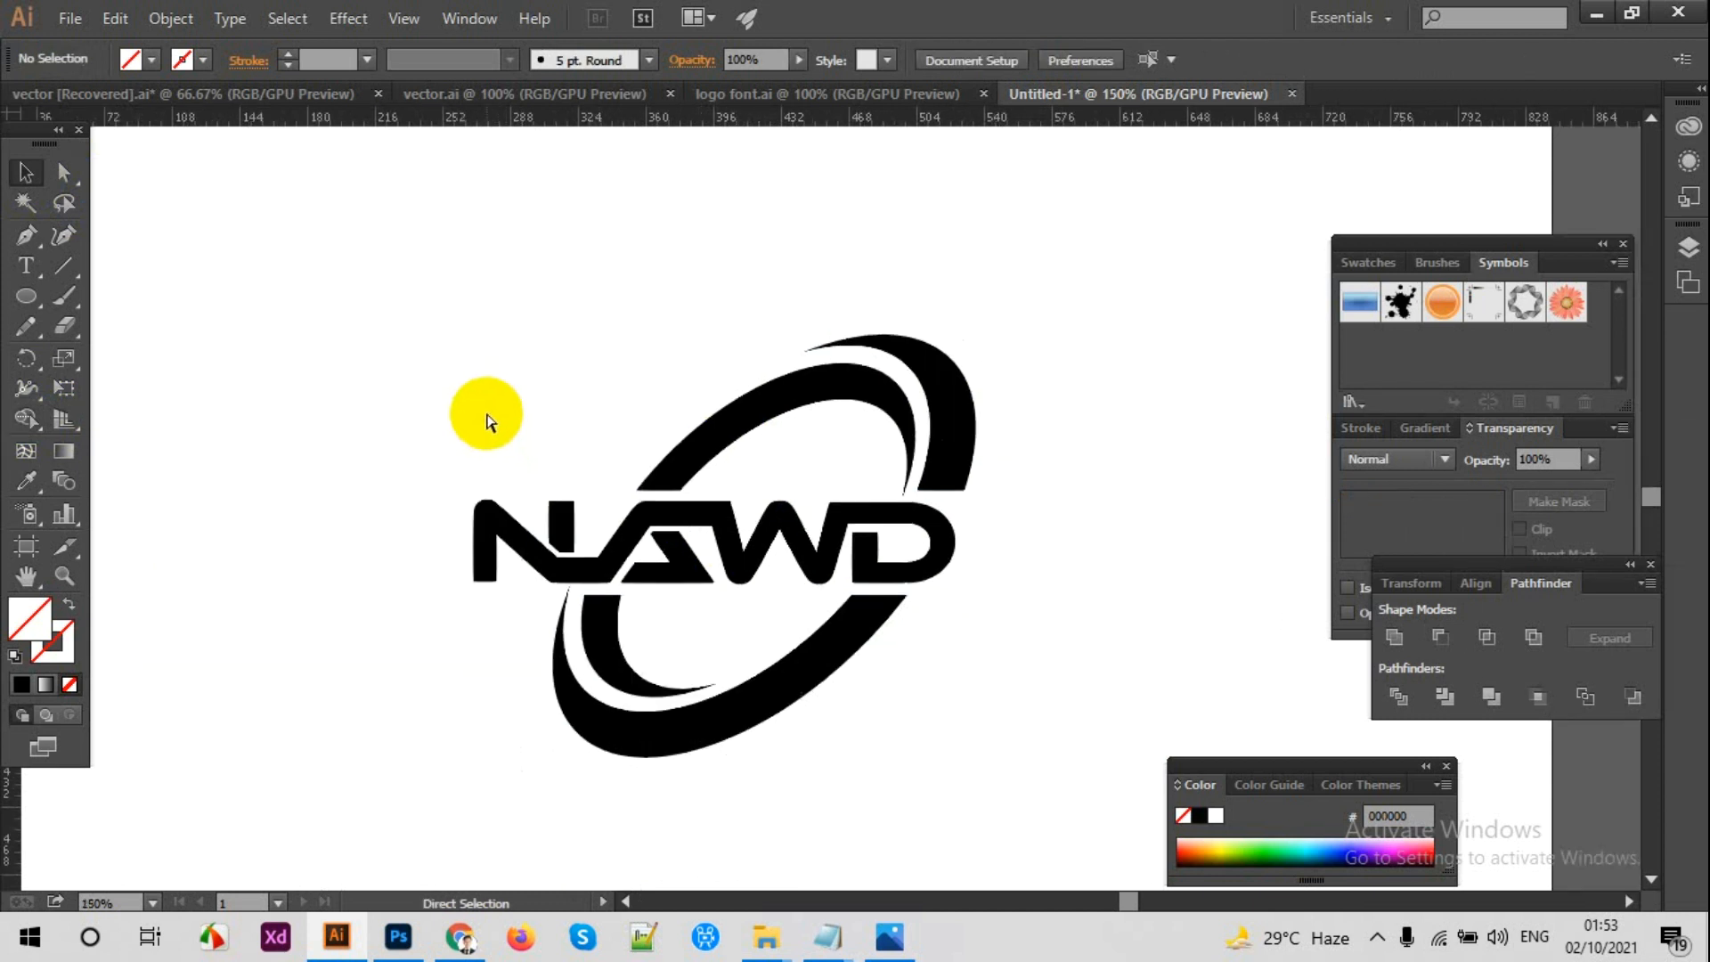
Step: Draw a color sample rectangle about 173 by 80 pt in the empty artboard area above and left of the logo
scroll(486, 413, up, 1)
scroll(1023, 367, down, 4)
key(space)
mouse_move(1034, 366)
mouse_down()
mouse_move(989, 363)
mouse_move(1032, 382)
mouse_up()
drag(22, 296, 80, 294)
drag(380, 253, 598, 354)
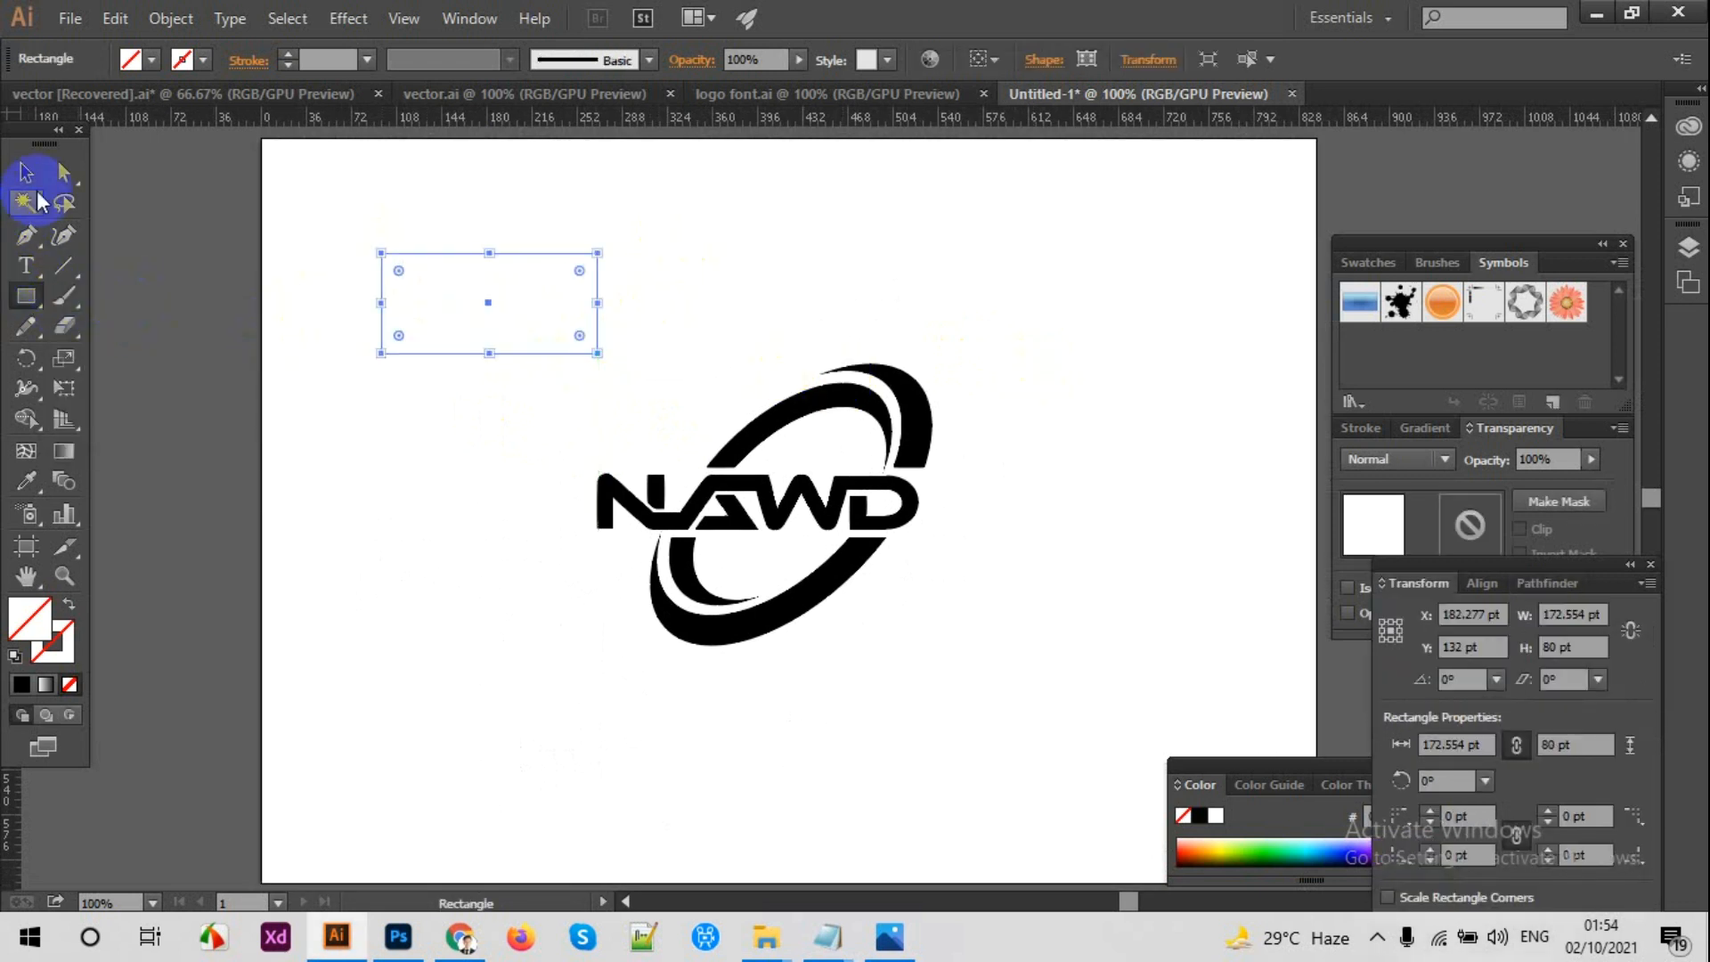
click(25, 172)
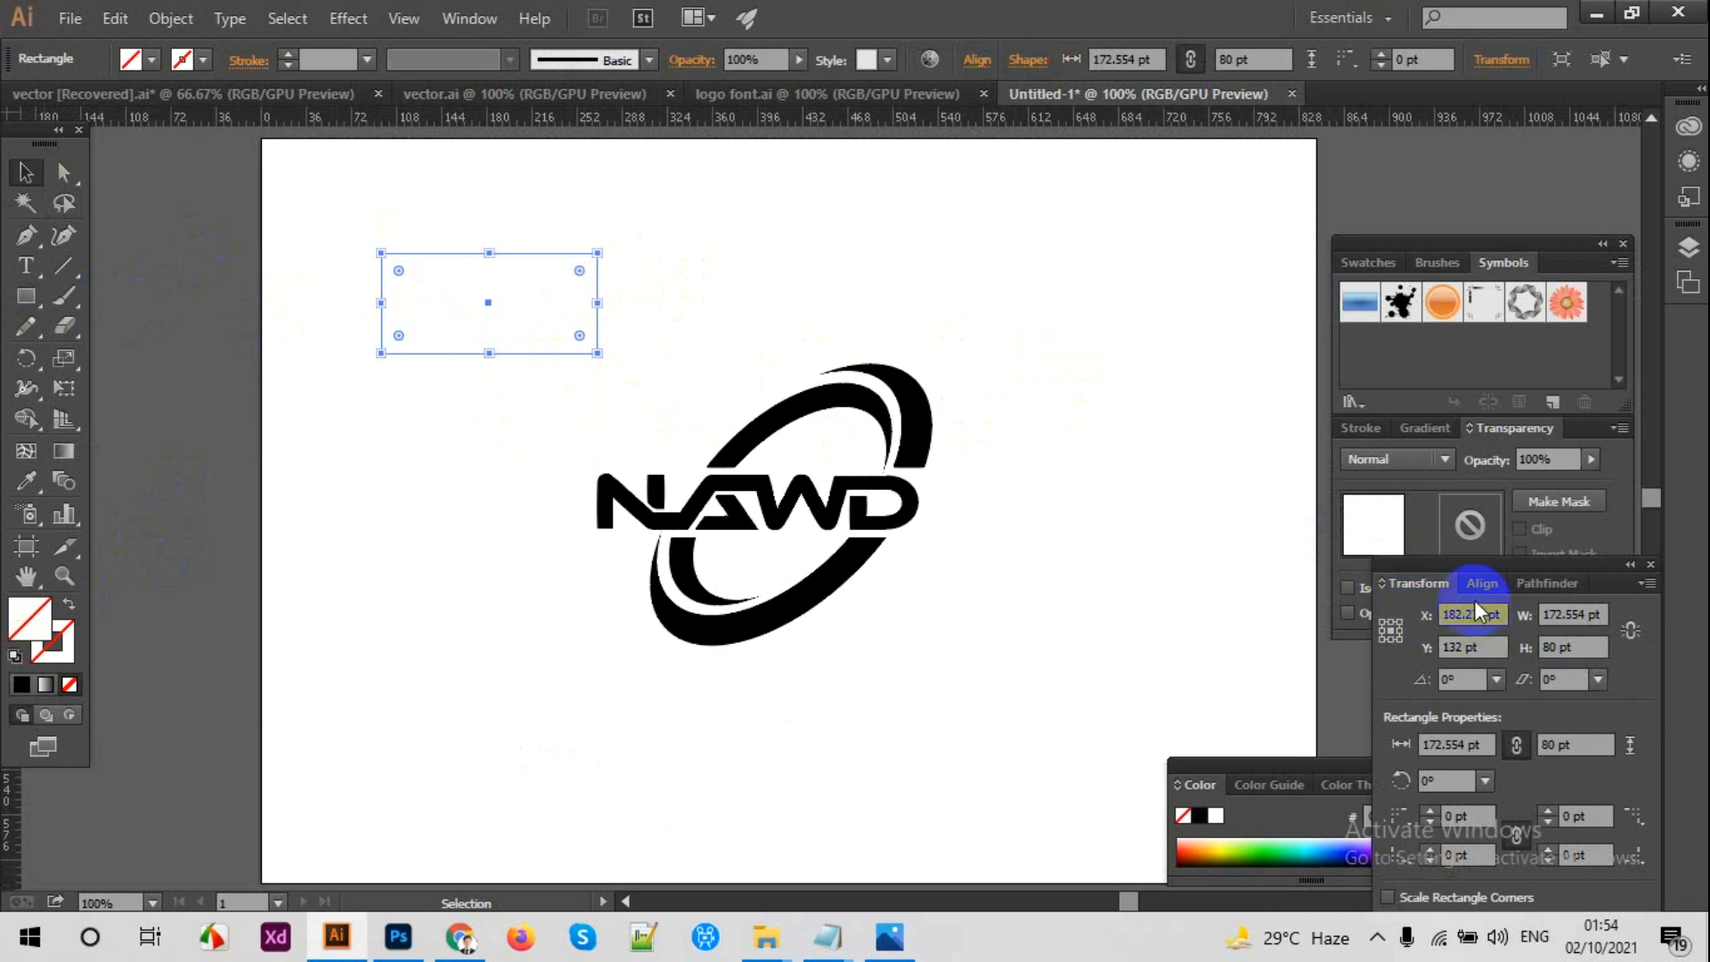
Step: Fill the rectangle with a linear gradient and set its start stop to an RGB red-orange with R 255 and B 0
click(1428, 428)
click(1422, 598)
click(1345, 613)
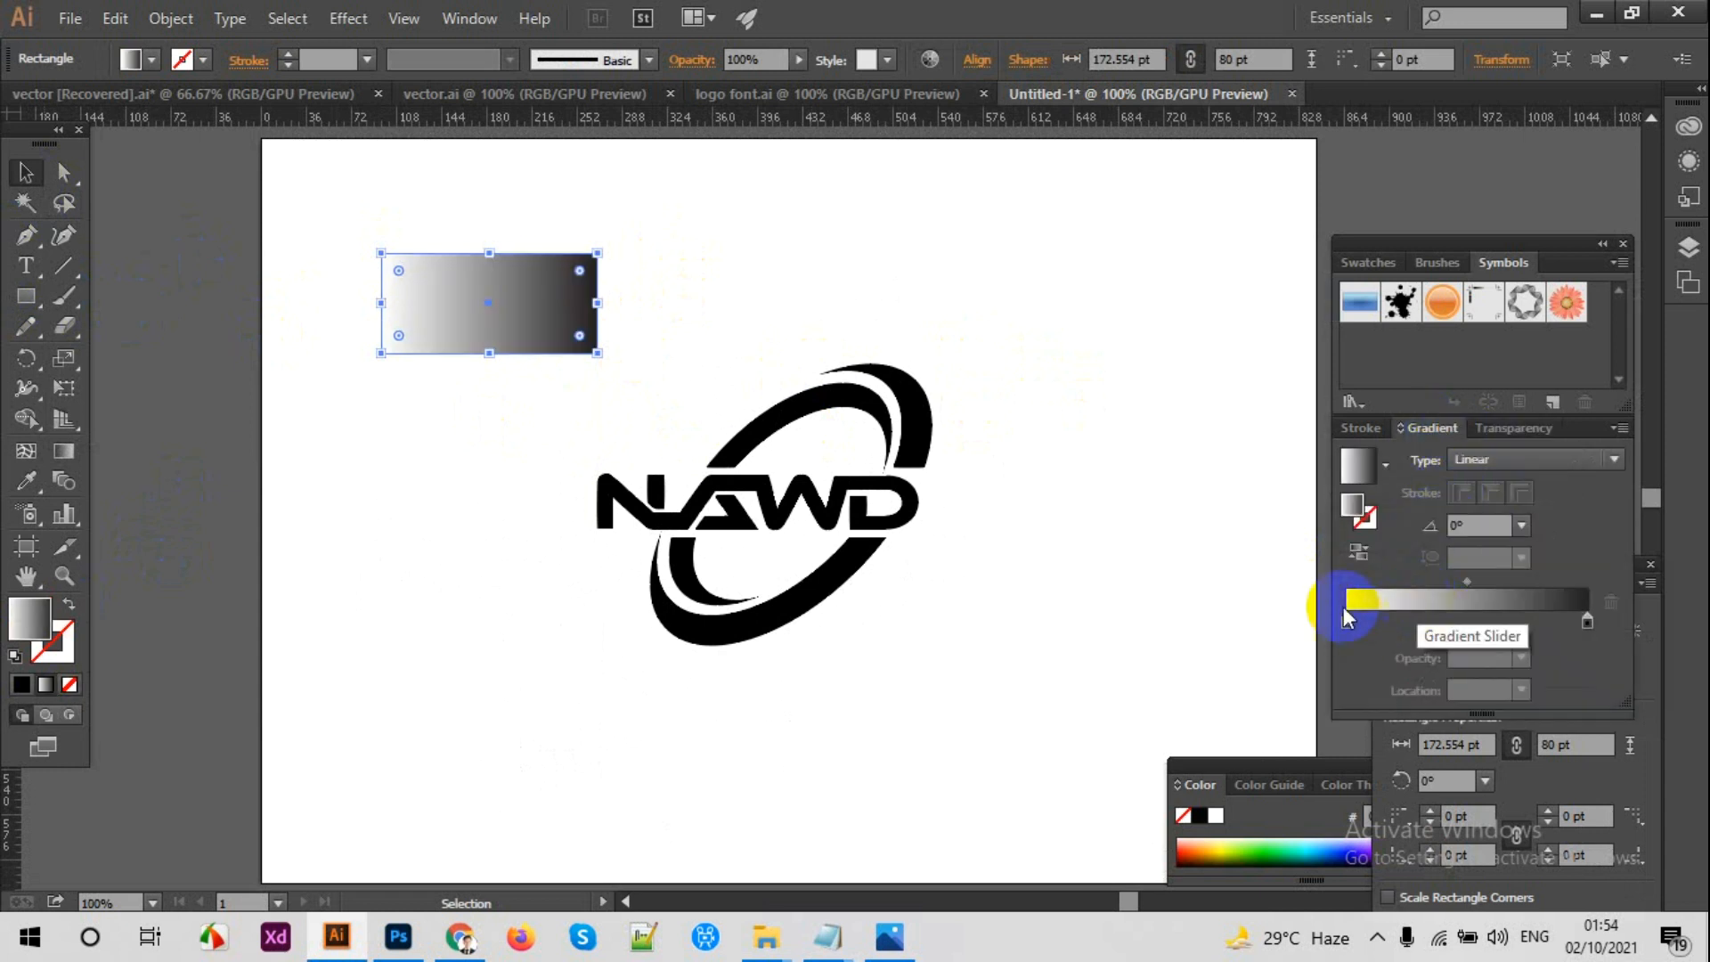
double_click(1341, 614)
click(1585, 647)
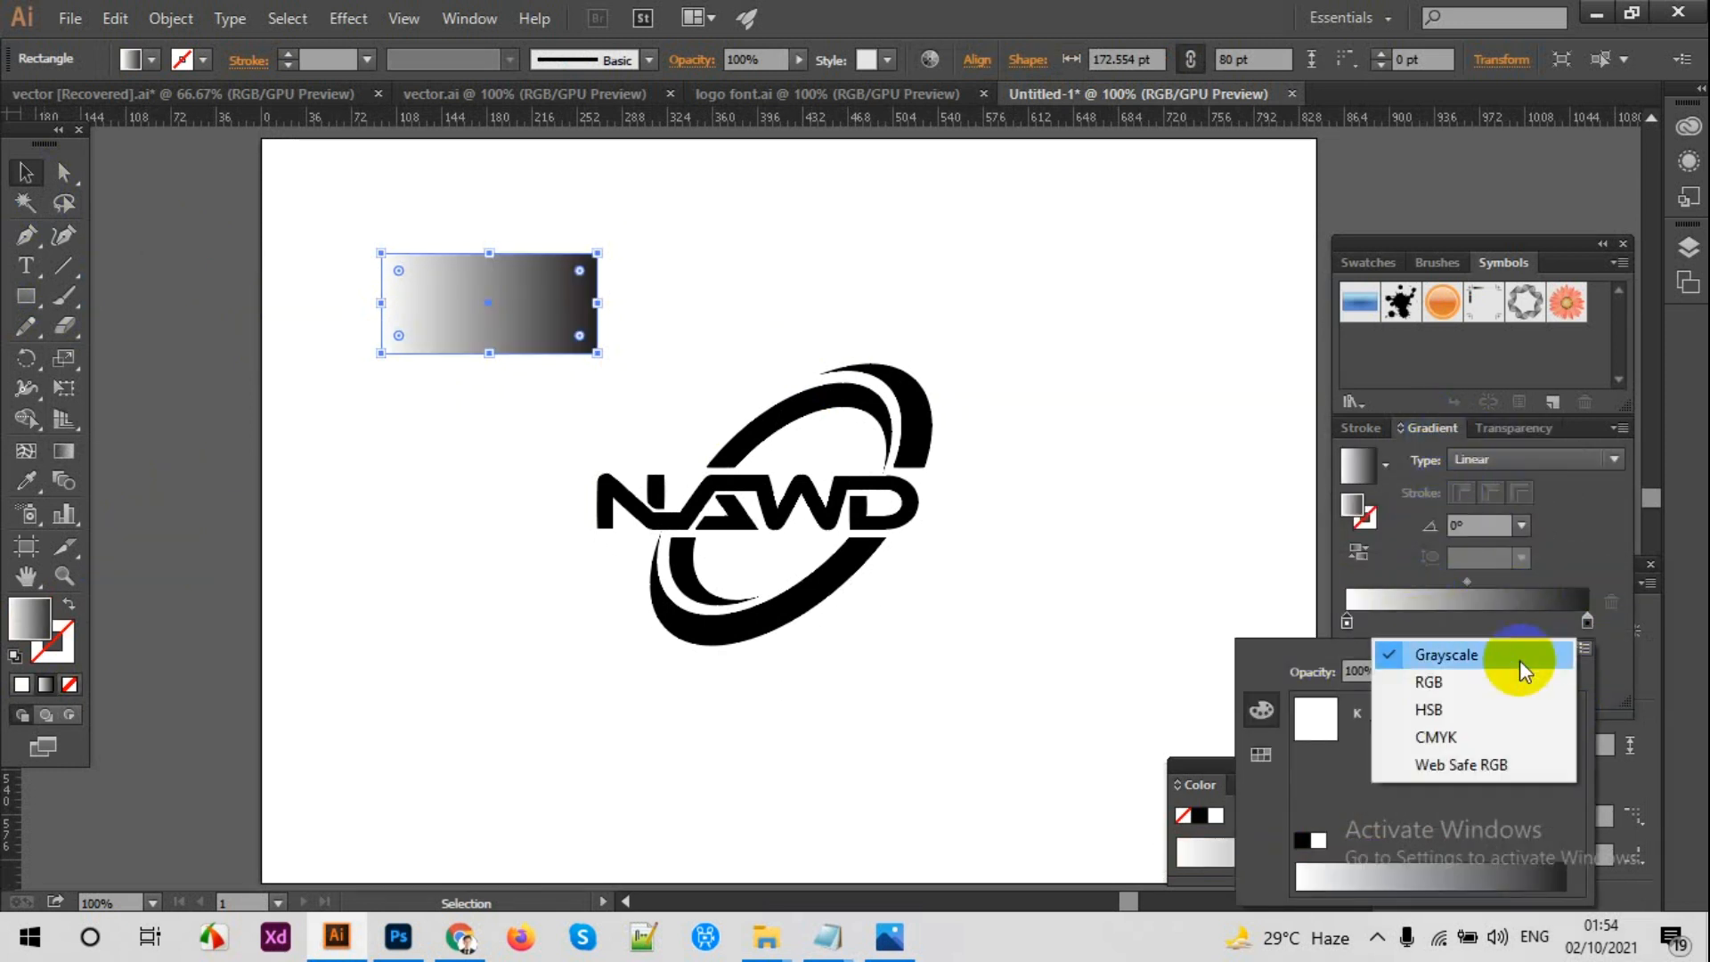
click(1483, 682)
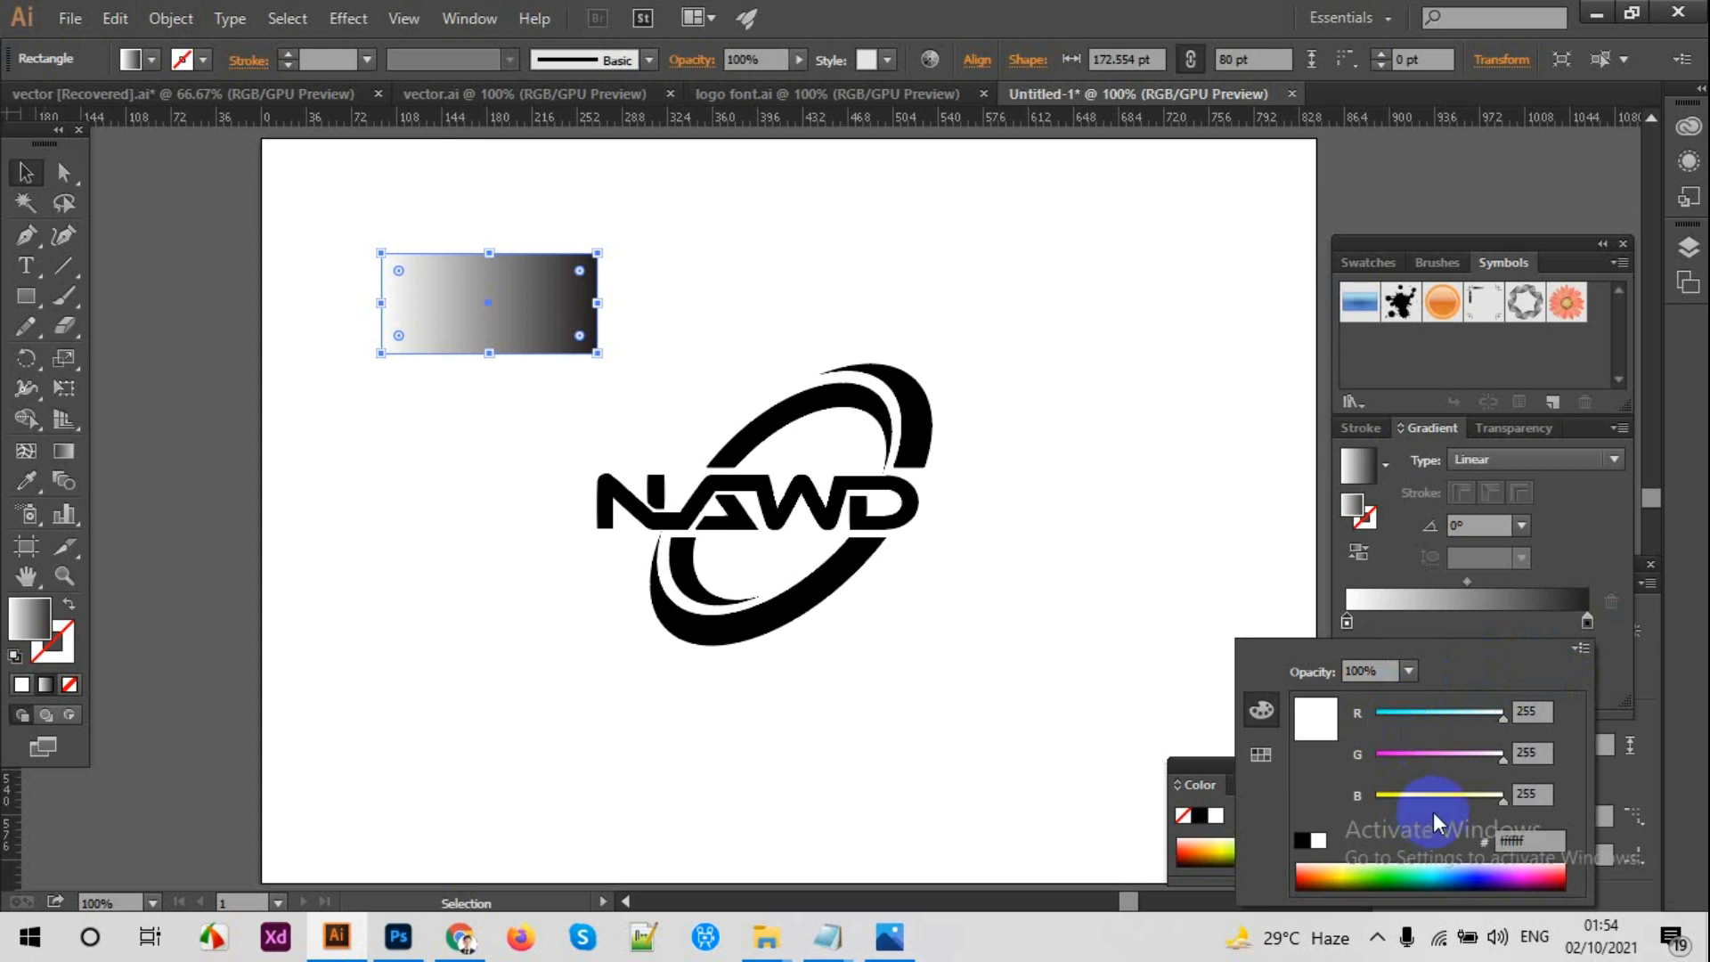
click(1327, 873)
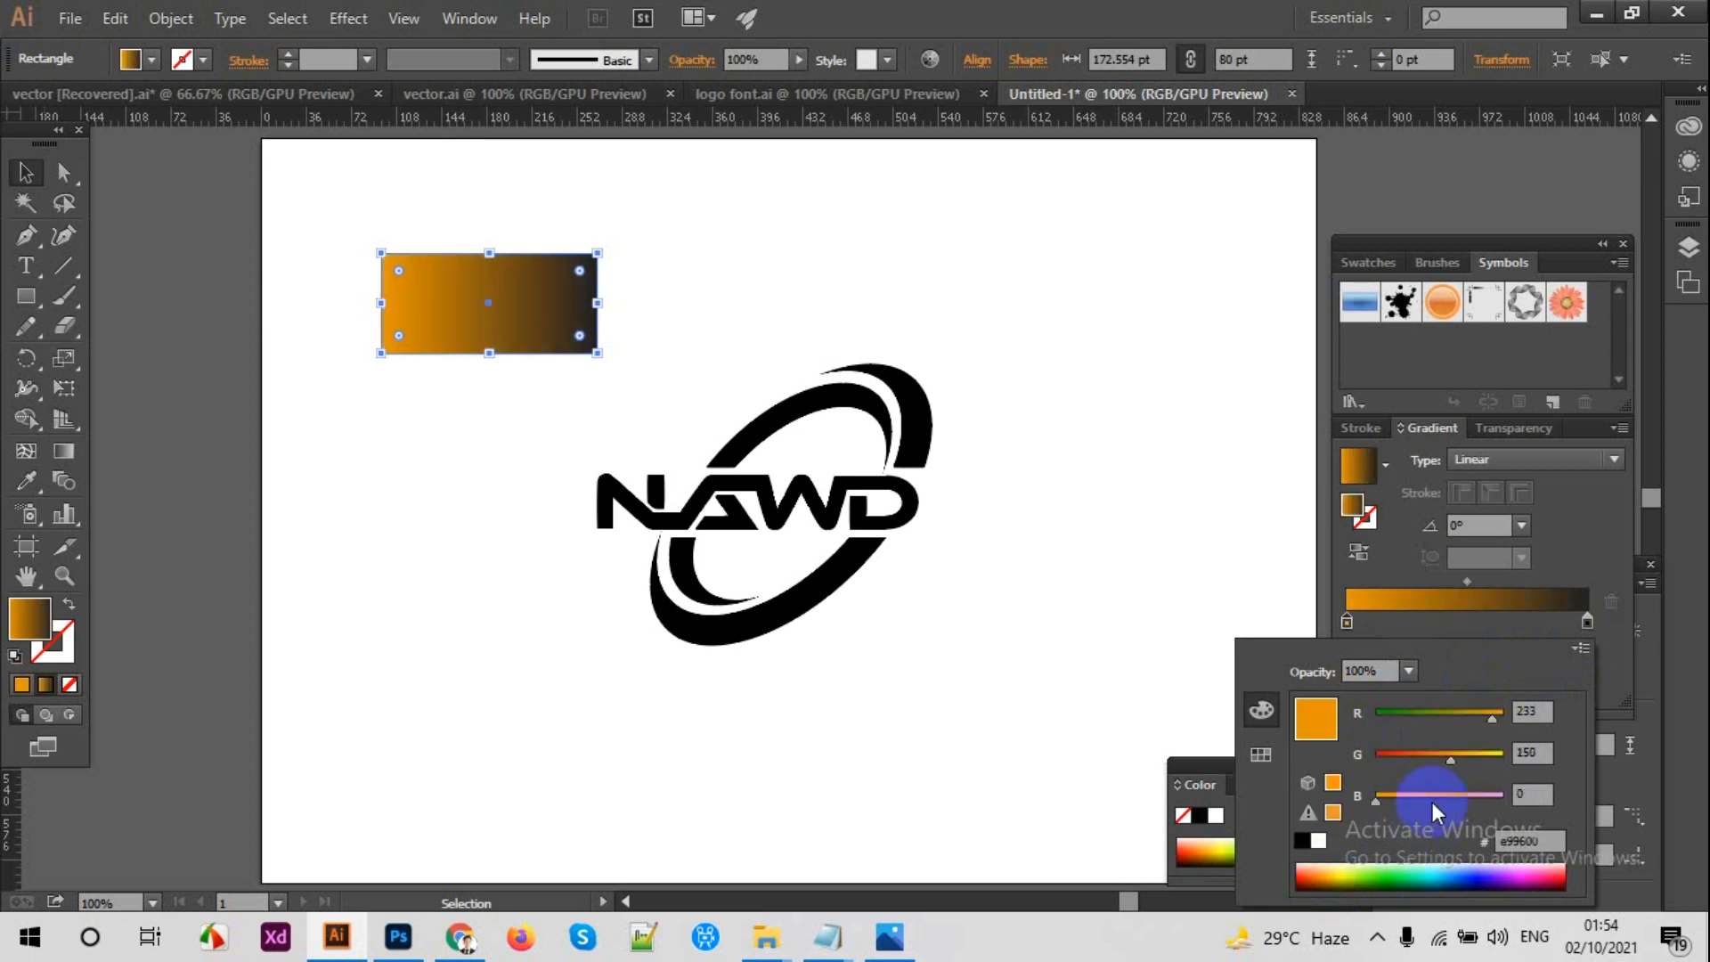
drag(1448, 762, 1360, 759)
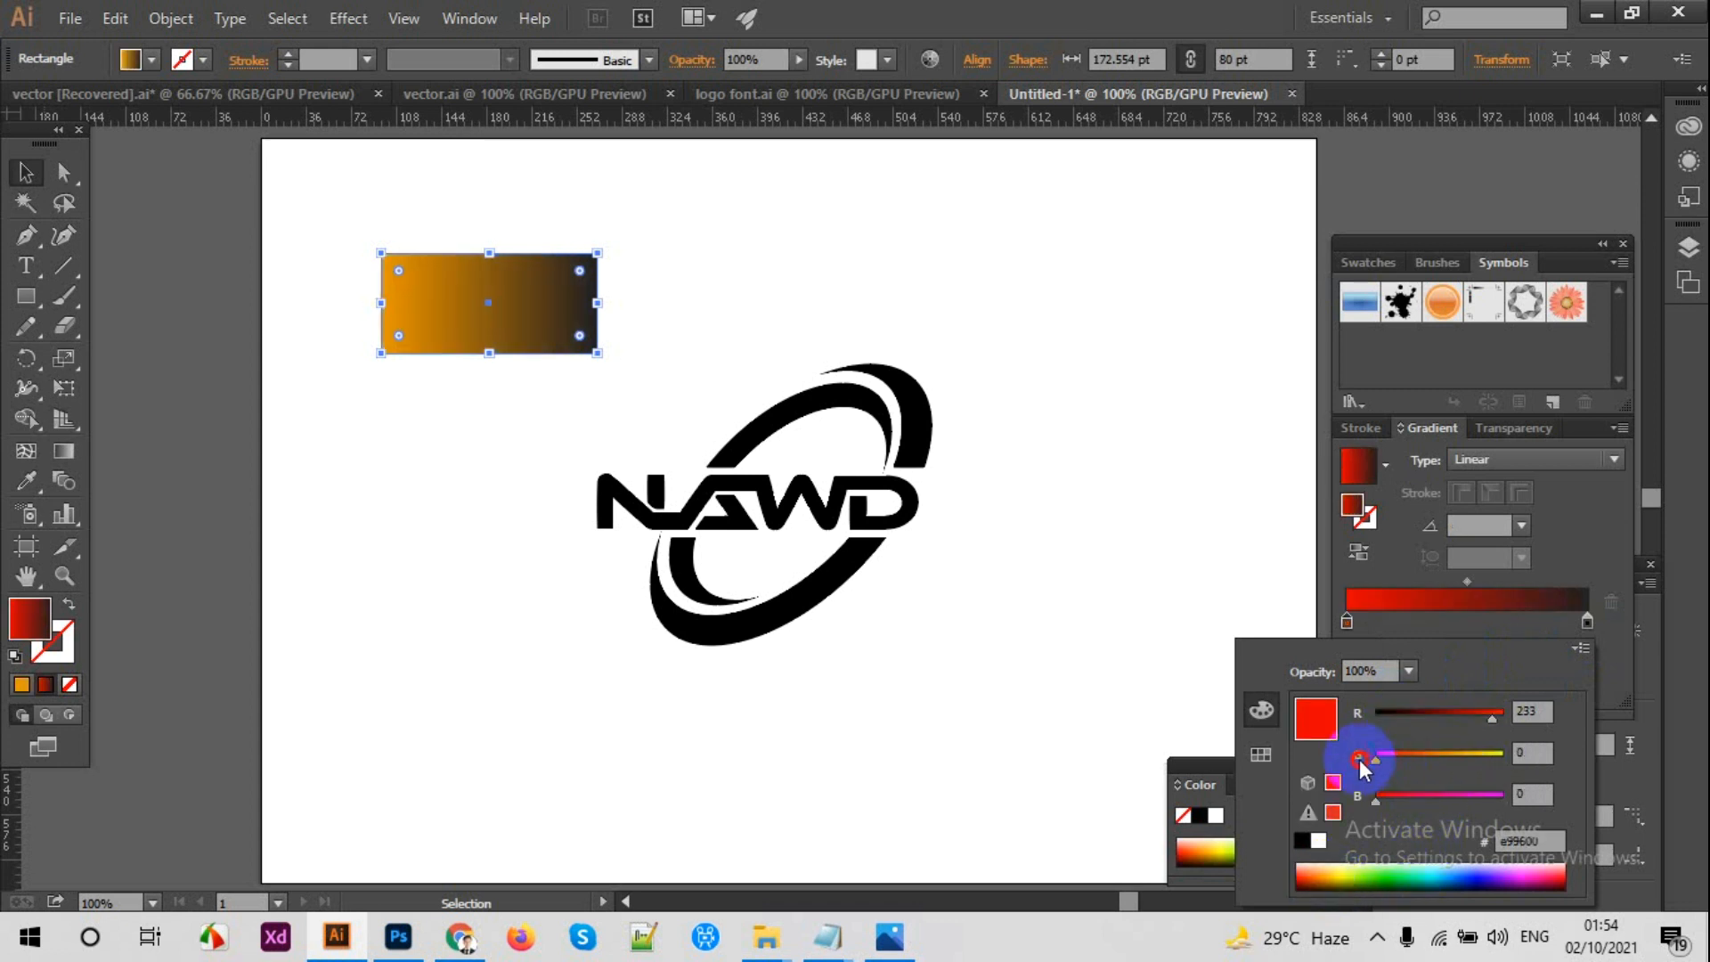
drag(1377, 765, 1399, 759)
Step: Set the rectangle's end gradient stop to the RGB orange ff7c00
double_click(1587, 621)
click(1581, 647)
click(1477, 679)
click(1500, 713)
drag(1376, 759, 1438, 762)
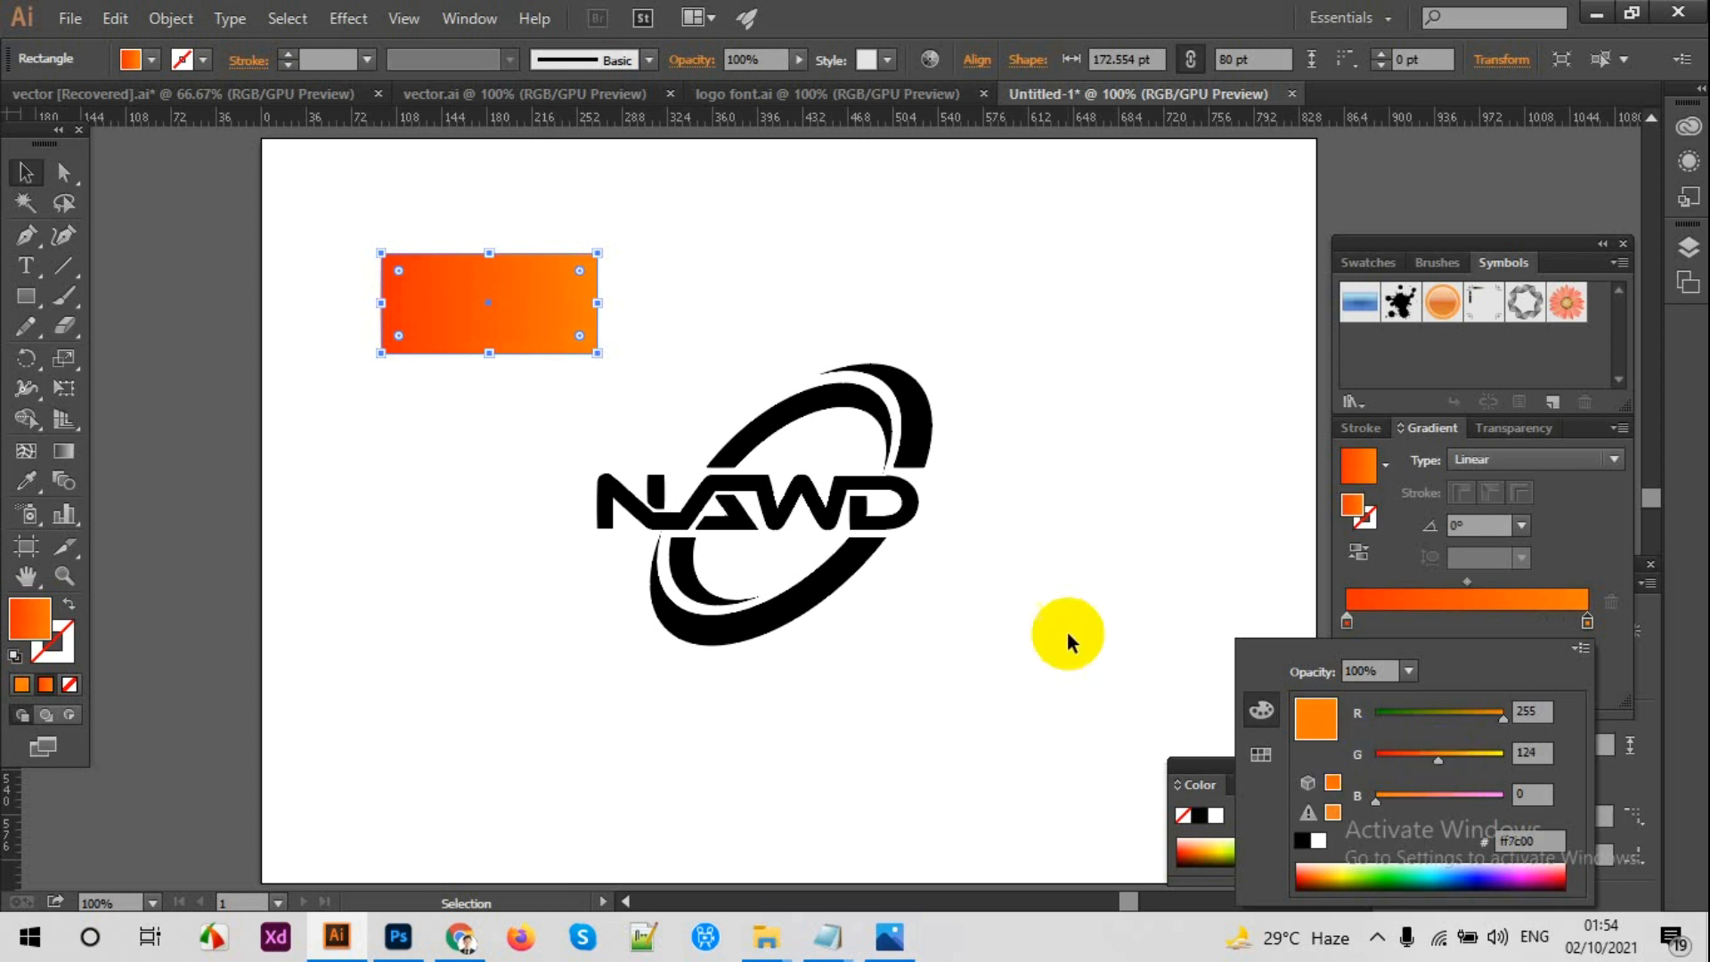
click(406, 418)
Step: Fill the connected NAWD letter shape with the orange gradient sampled from the rectangle using the Eyedropper
click(595, 496)
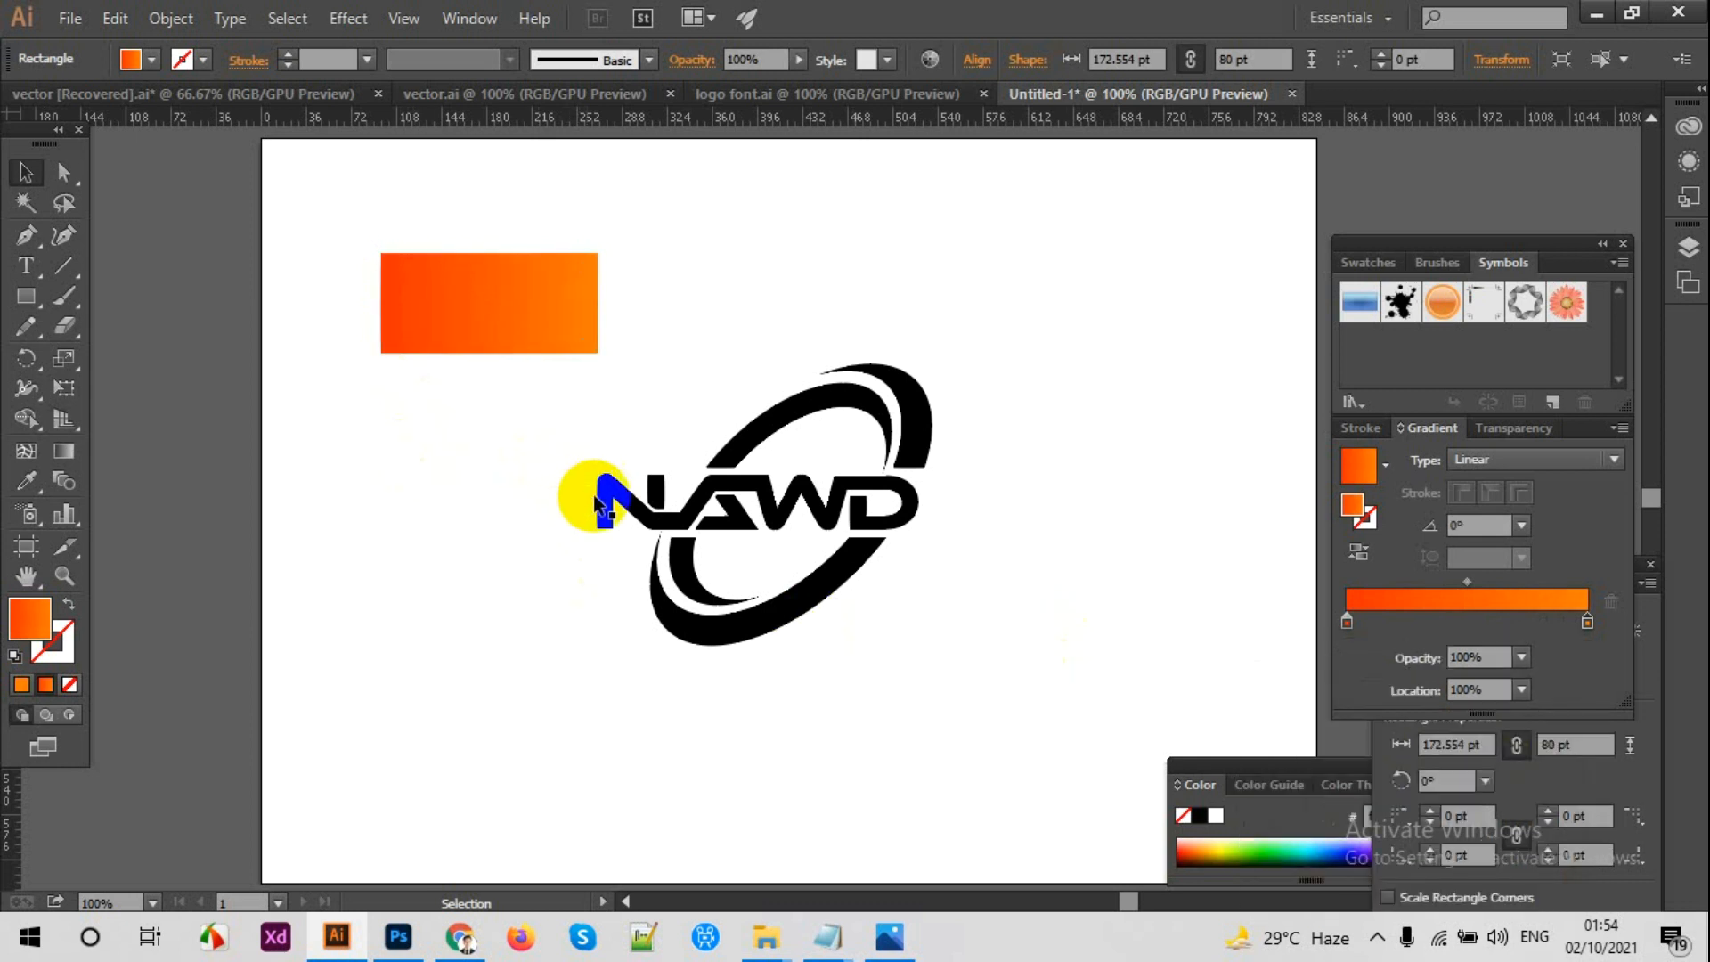
click(26, 481)
click(453, 308)
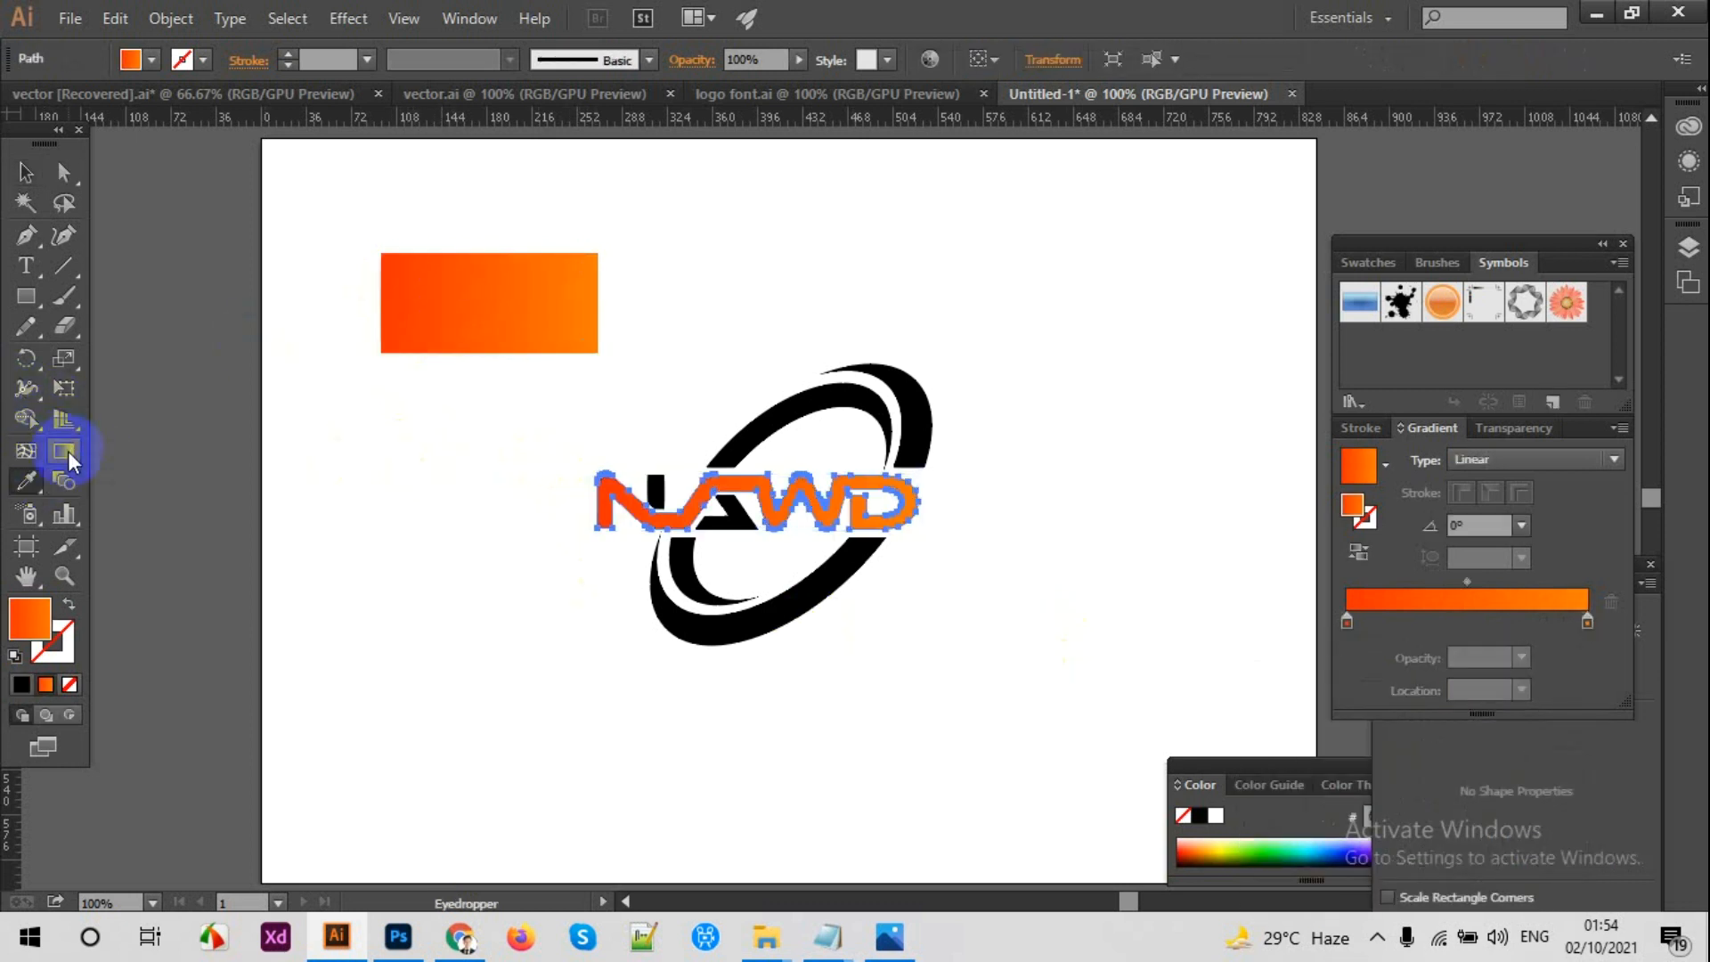
Step: Run the lettering's gradient vertically at -90° and reverse it so orange is on top and red-orange below
click(68, 451)
key(ctrl+equal)
key(ctrl+equal)
drag(695, 458, 695, 561)
click(1358, 554)
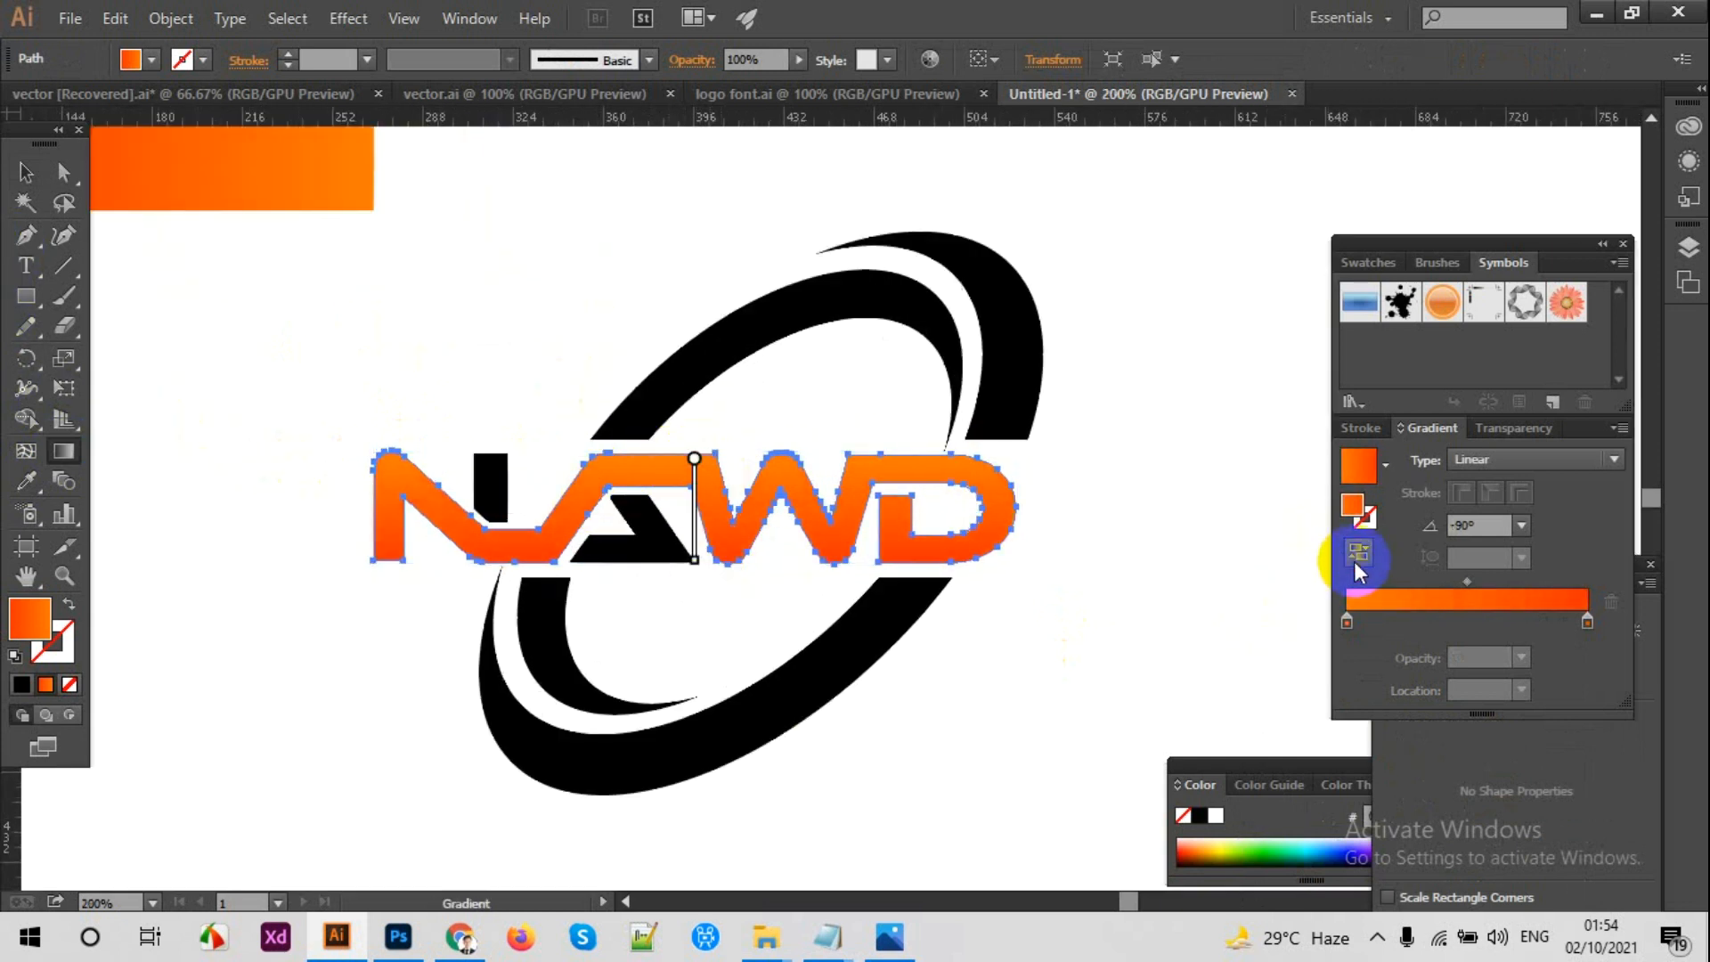
click(23, 172)
click(504, 341)
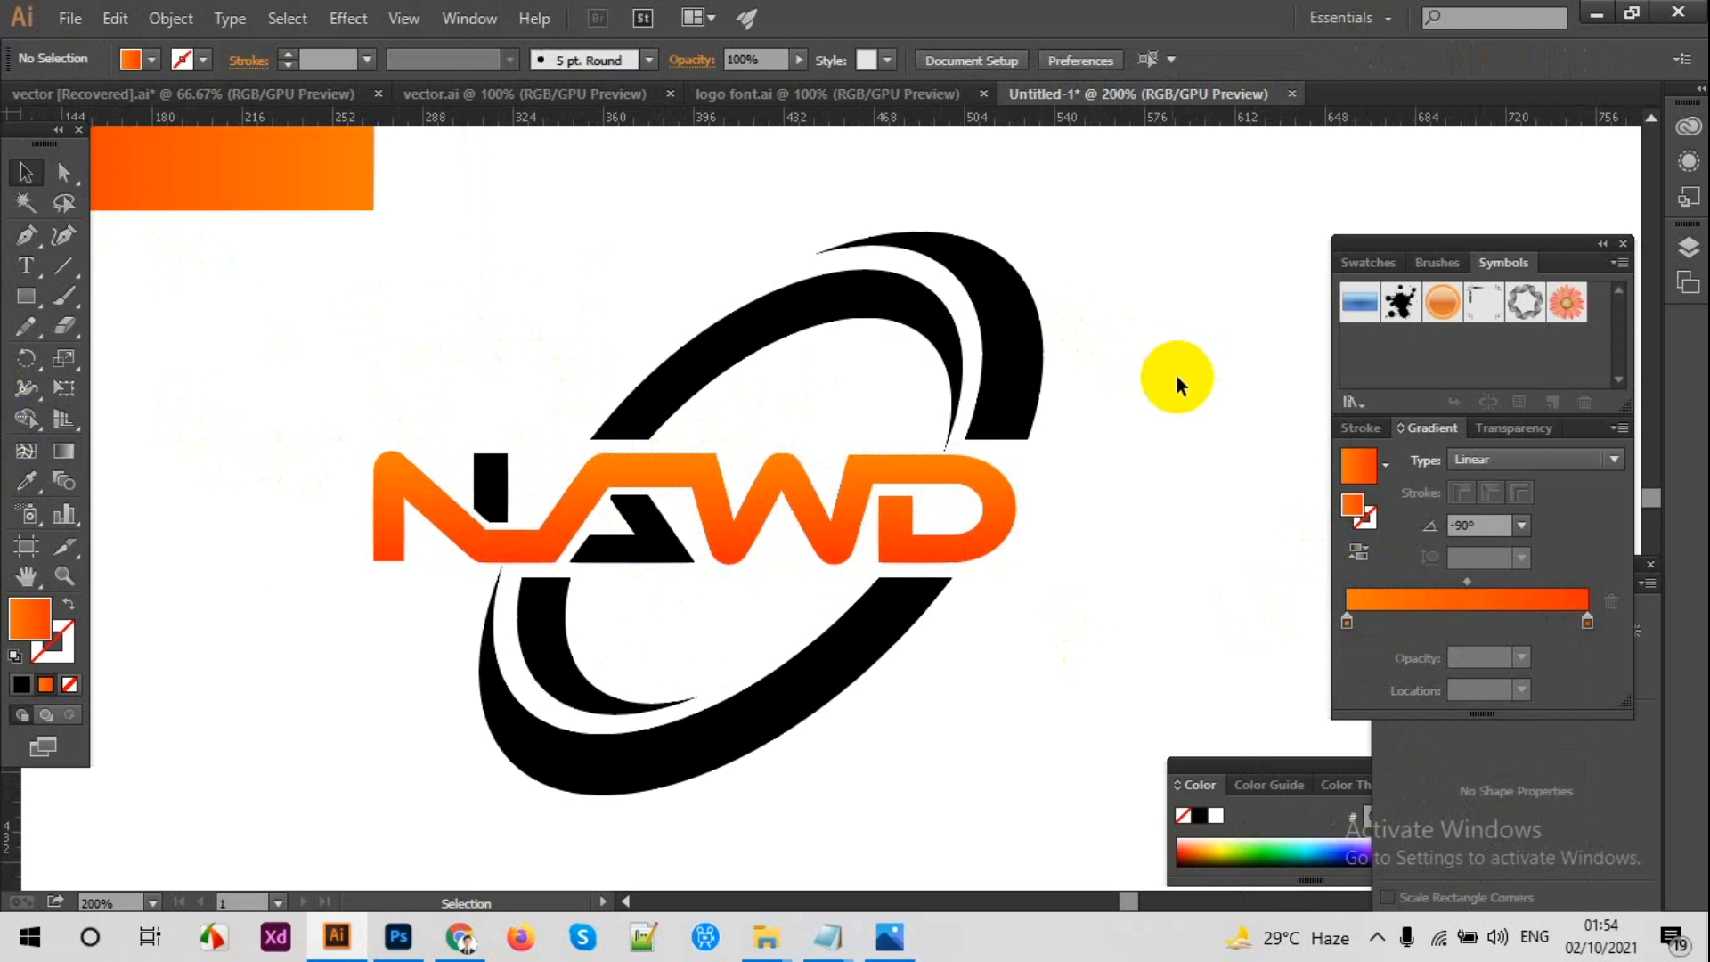
Step: Duplicate the orange sample rectangle and place the copy to its right, above the logo
scroll(505, 409, up, 4)
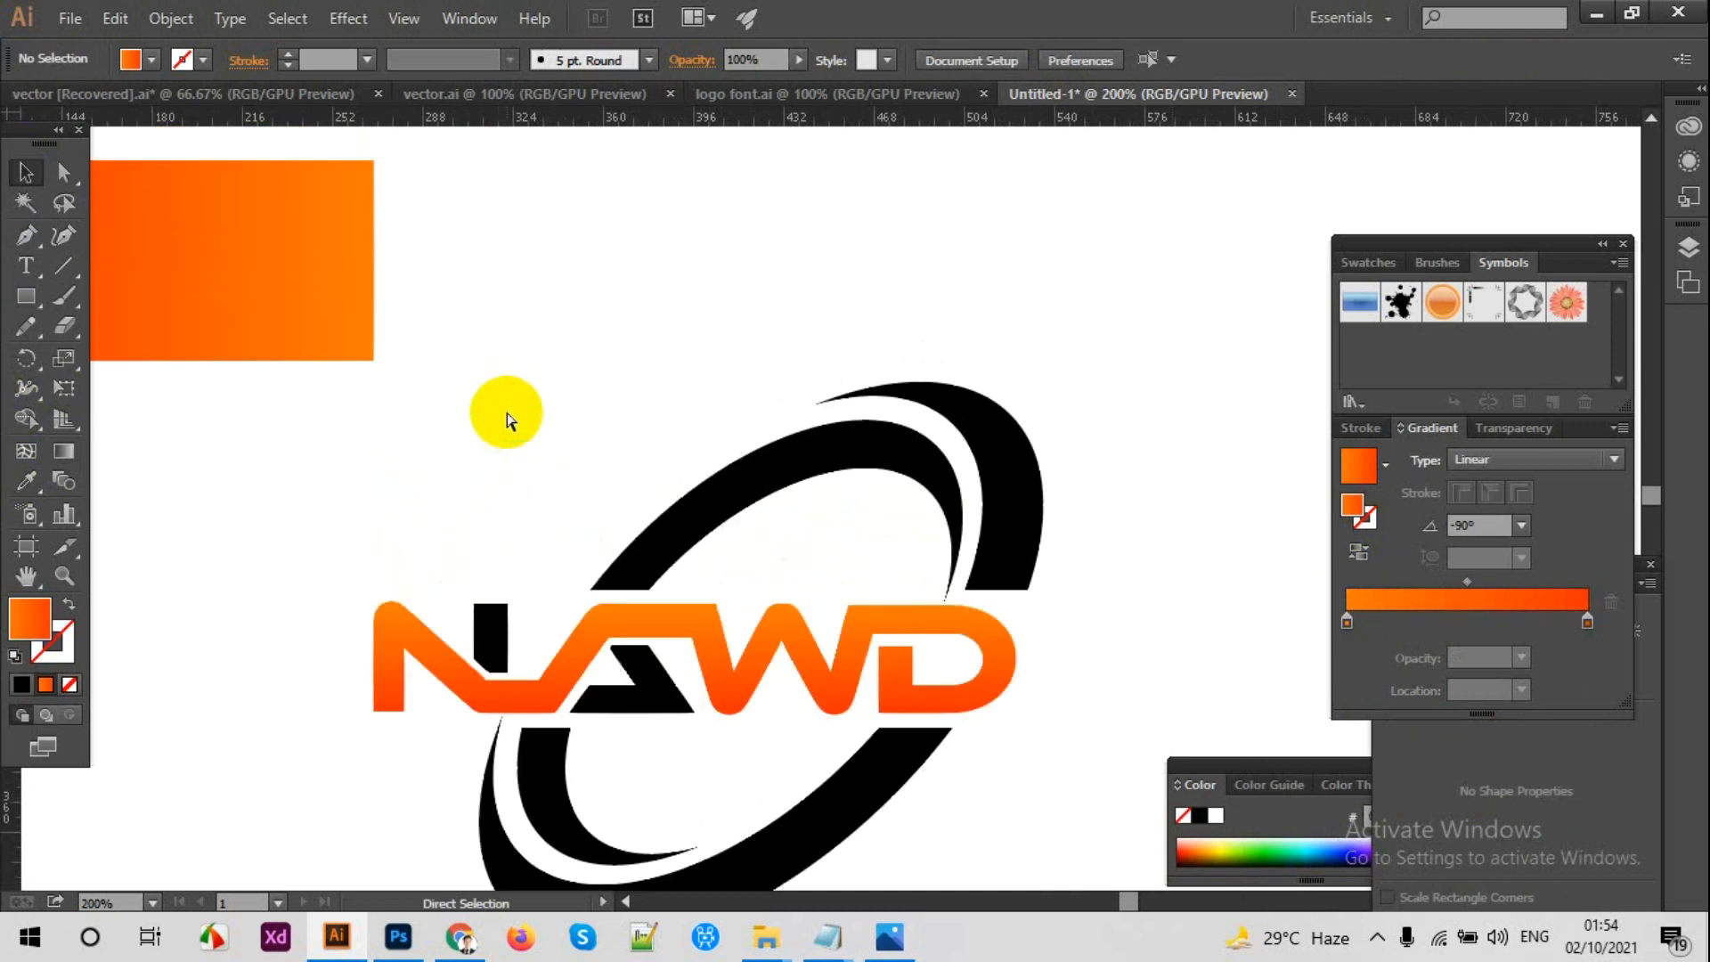
key(ctrl+minus)
drag(440, 328, 824, 312)
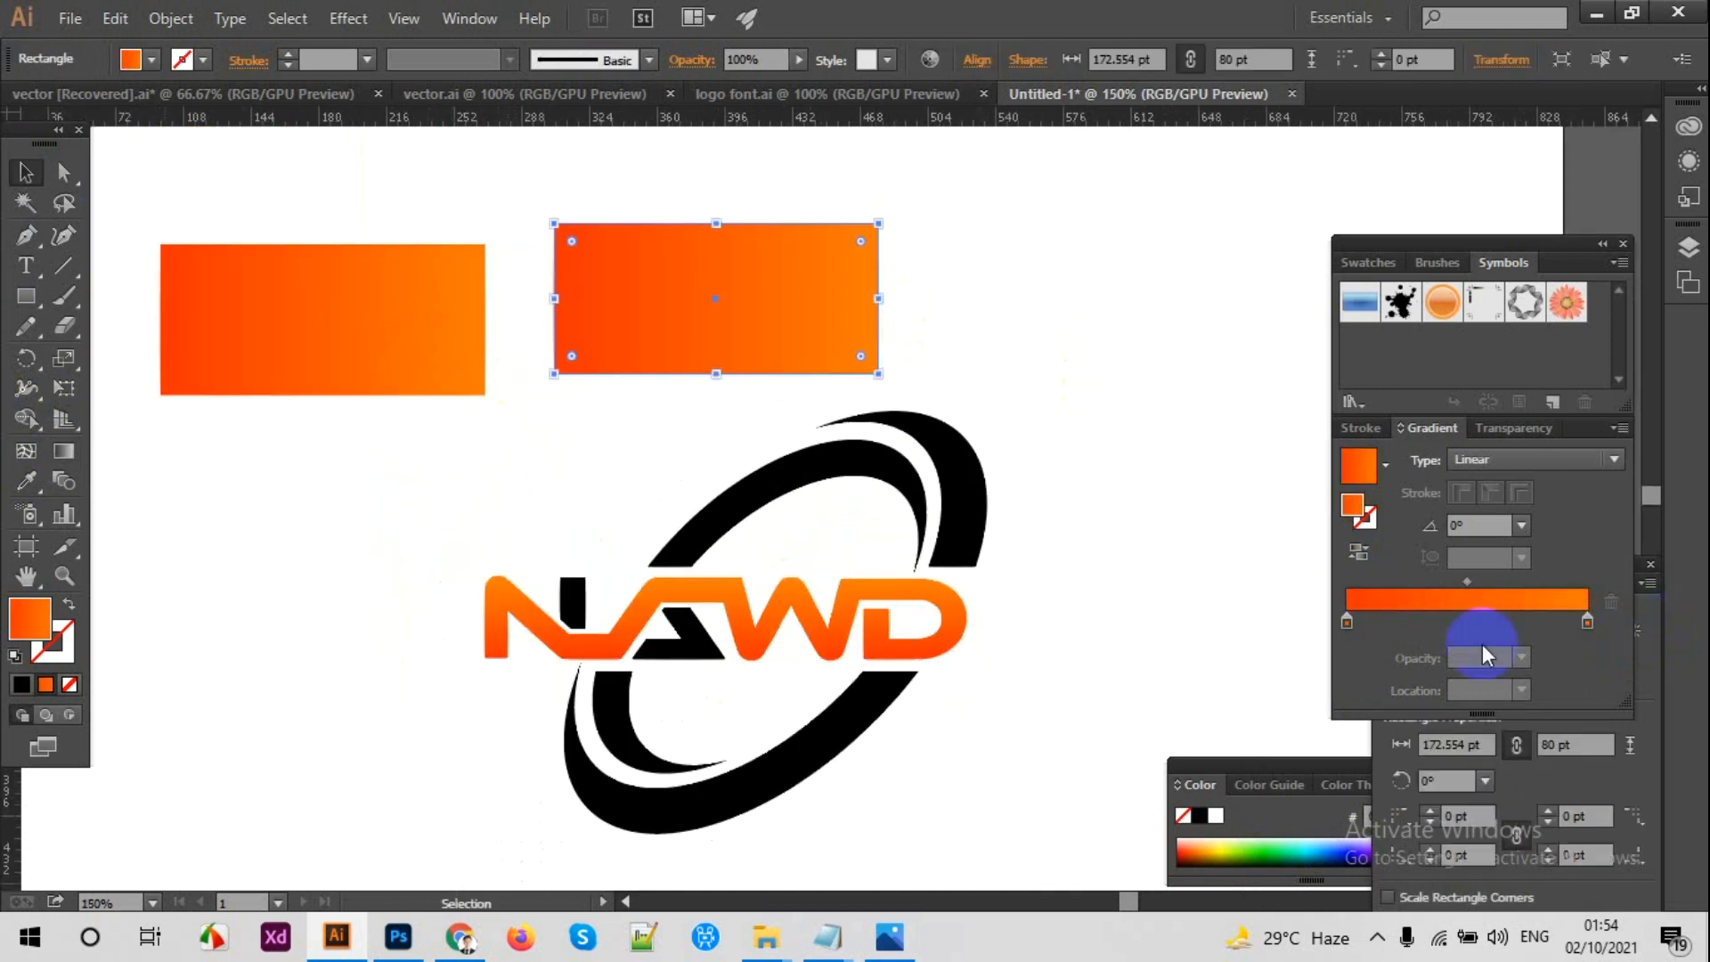
Step: Change the copied rectangle's start gradient stop to grayscale white with K 0%
click(1354, 621)
drag(1360, 644, 1362, 664)
double_click(1348, 622)
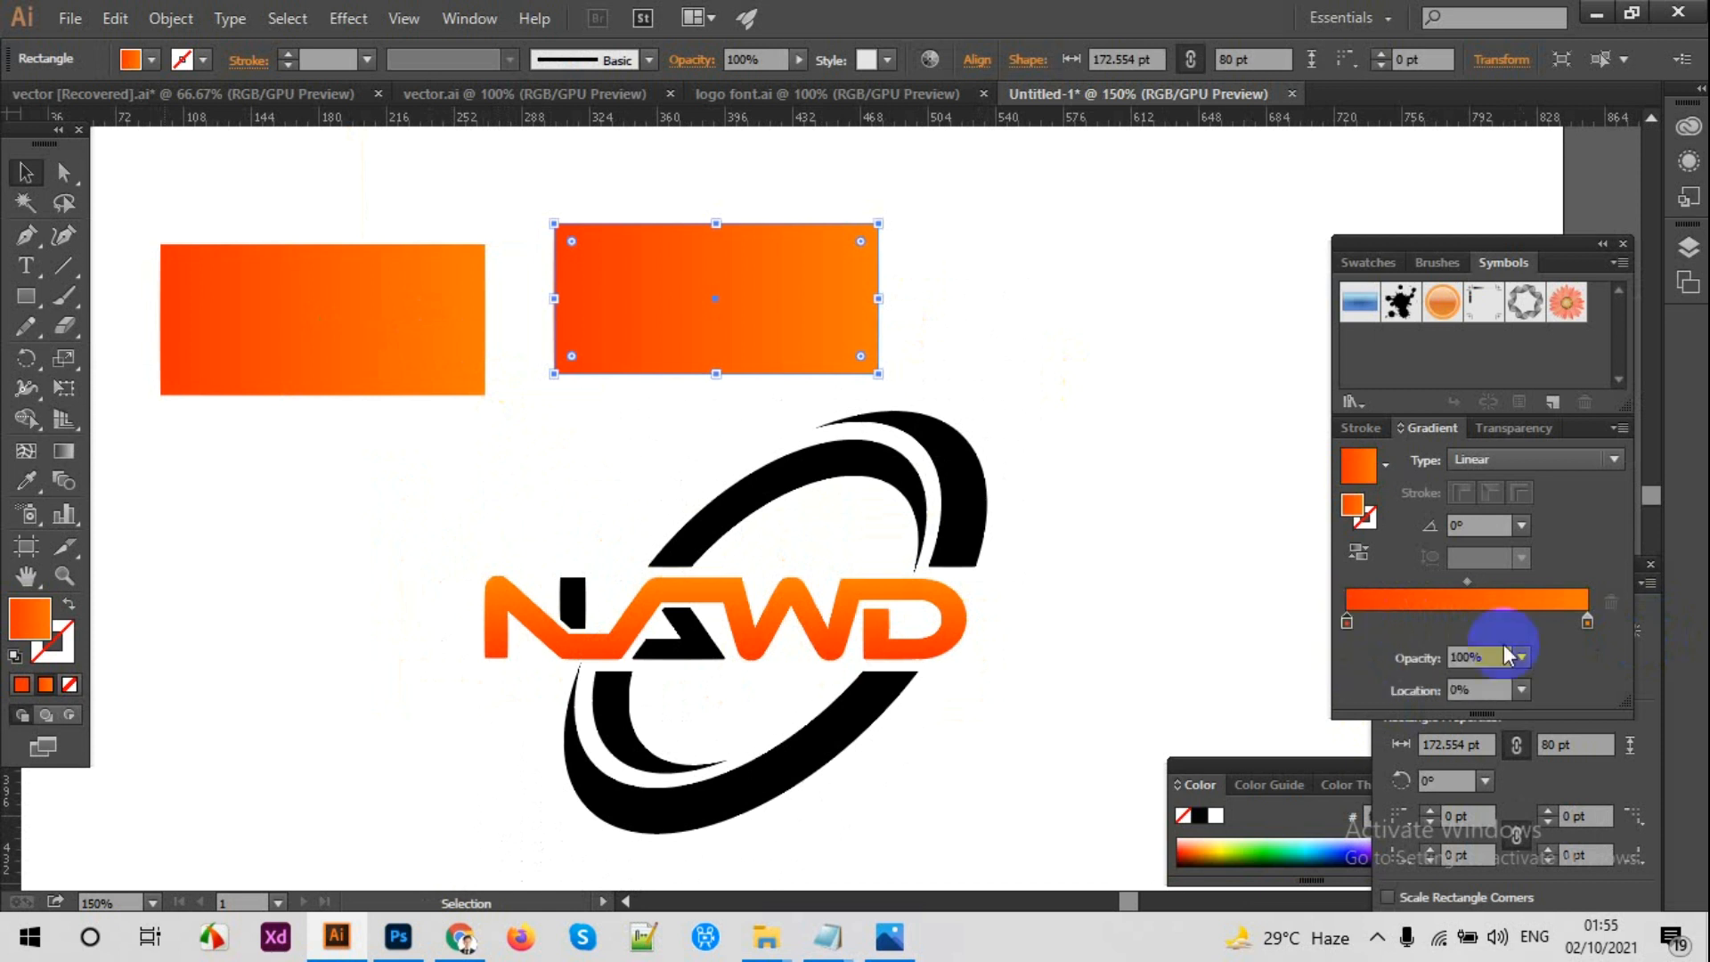
click(1583, 650)
drag(1458, 714, 1354, 715)
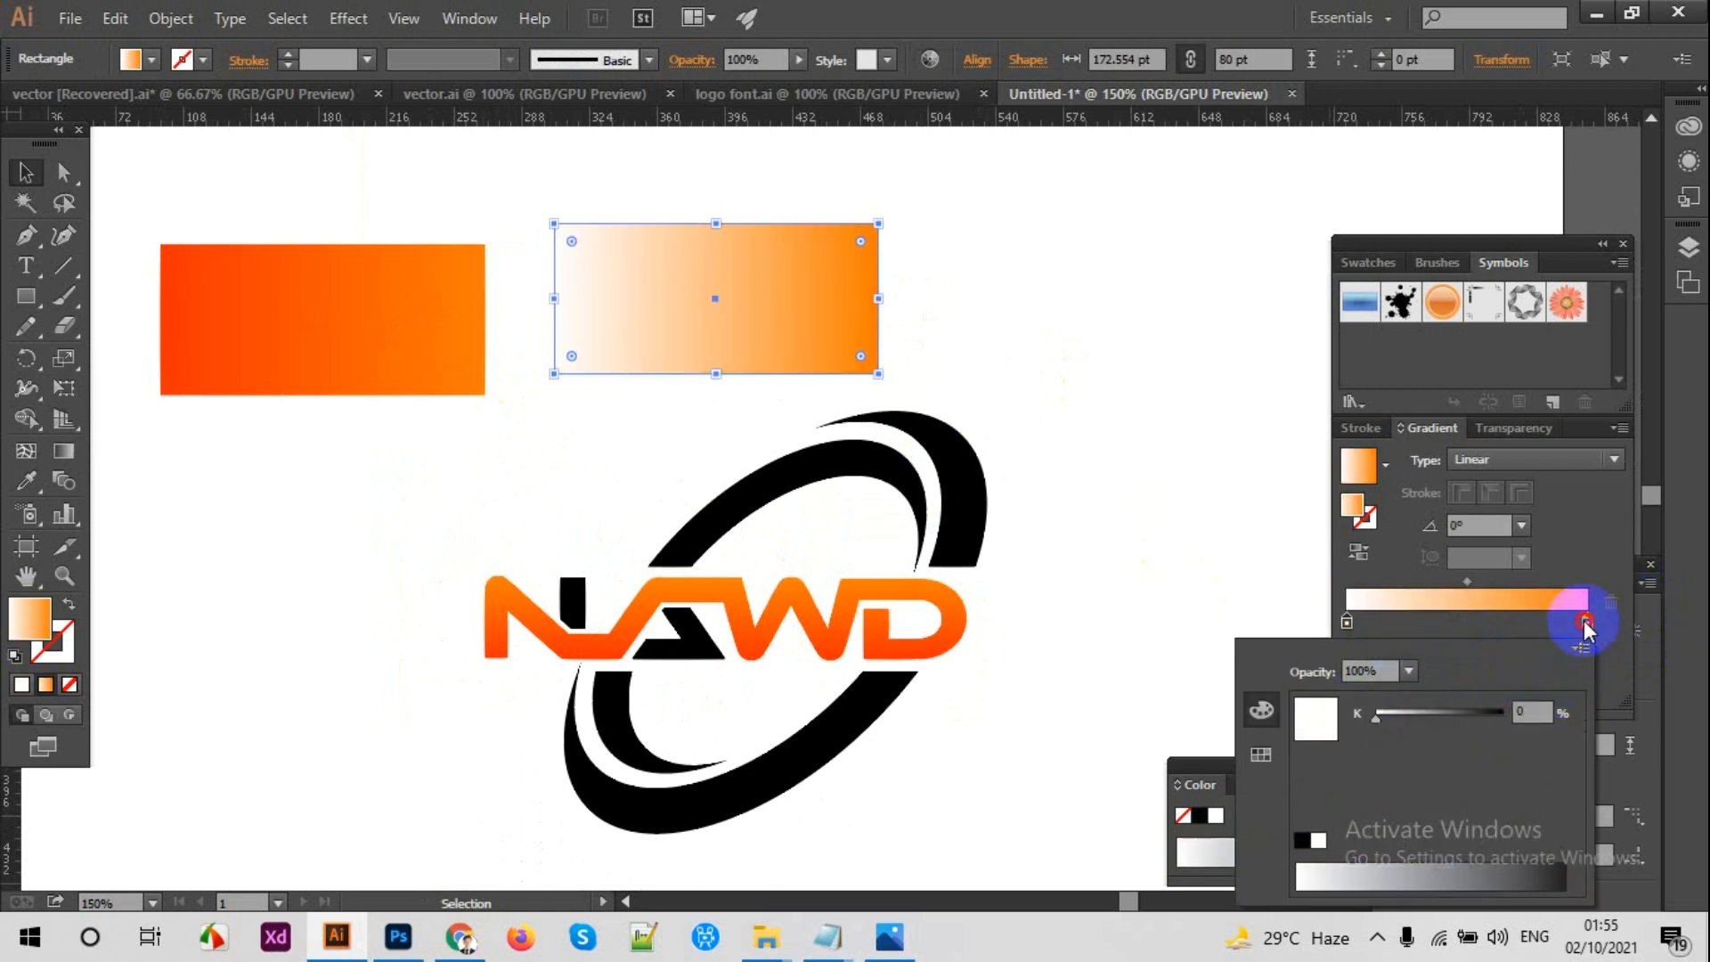
Step: Change the copied rectangle's end gradient stop to a grayscale gray with K 38%
click(1586, 621)
click(1585, 647)
click(1515, 657)
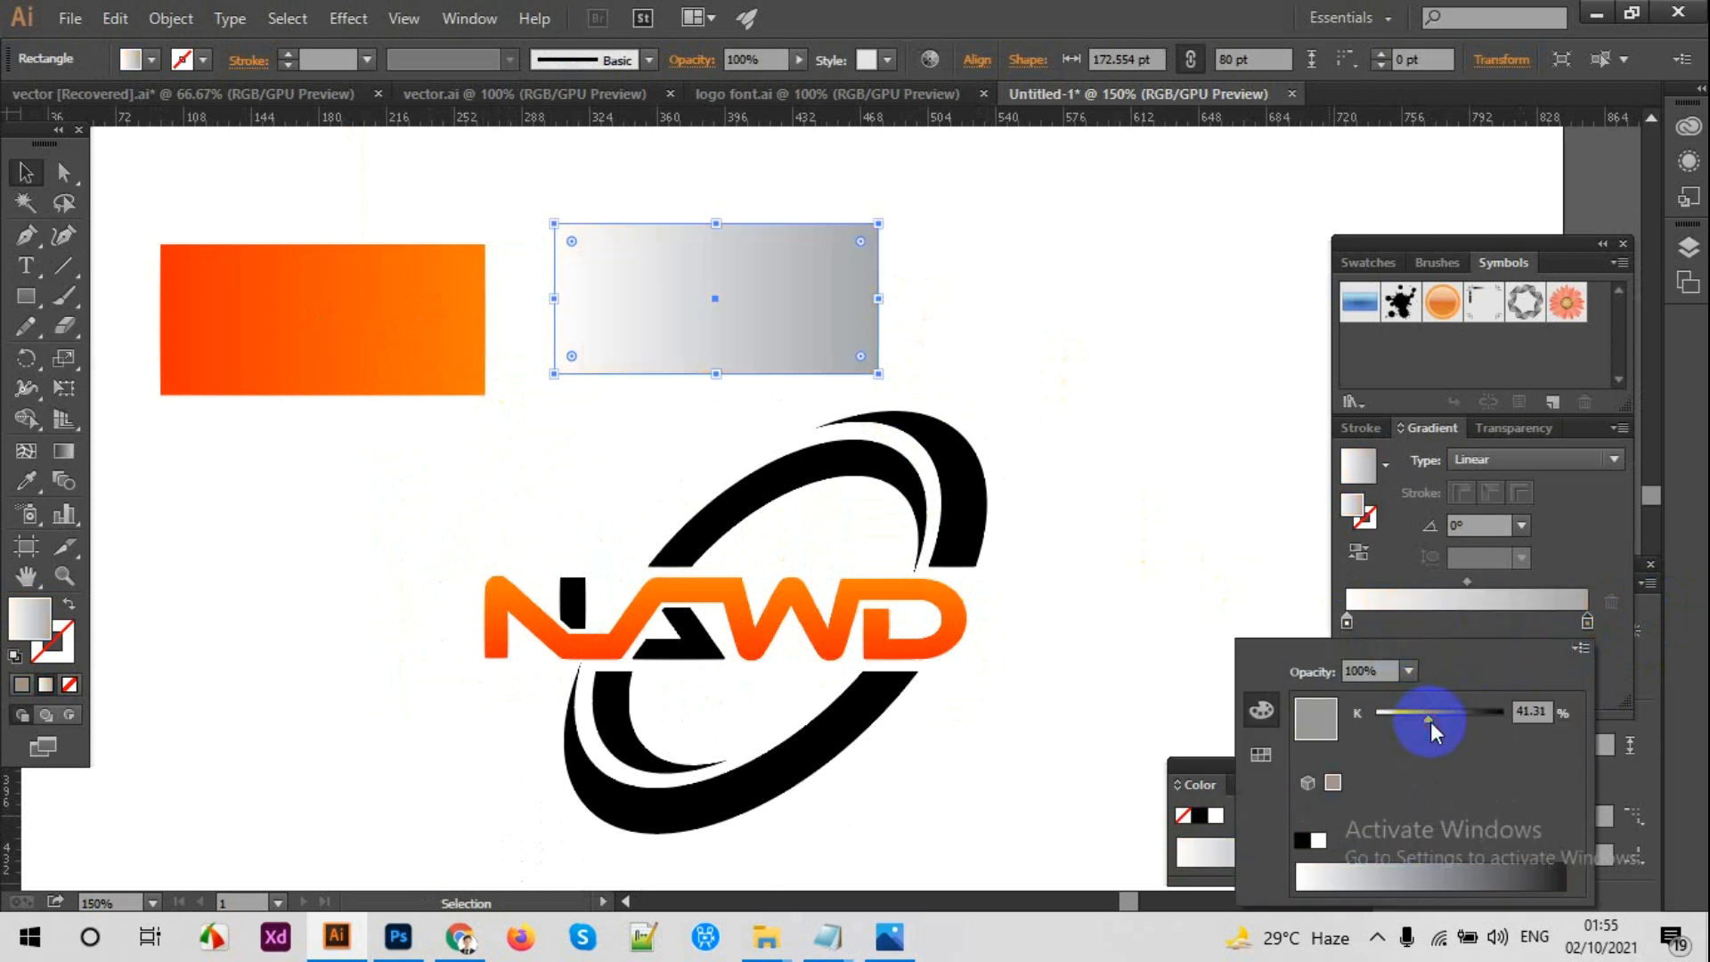
drag(1431, 722, 1427, 721)
Step: Copy the gray stop to location 34.69% and add a white stop near the end to form a banded silver gradient
click(1587, 621)
drag(1587, 621, 1431, 622)
click(1164, 428)
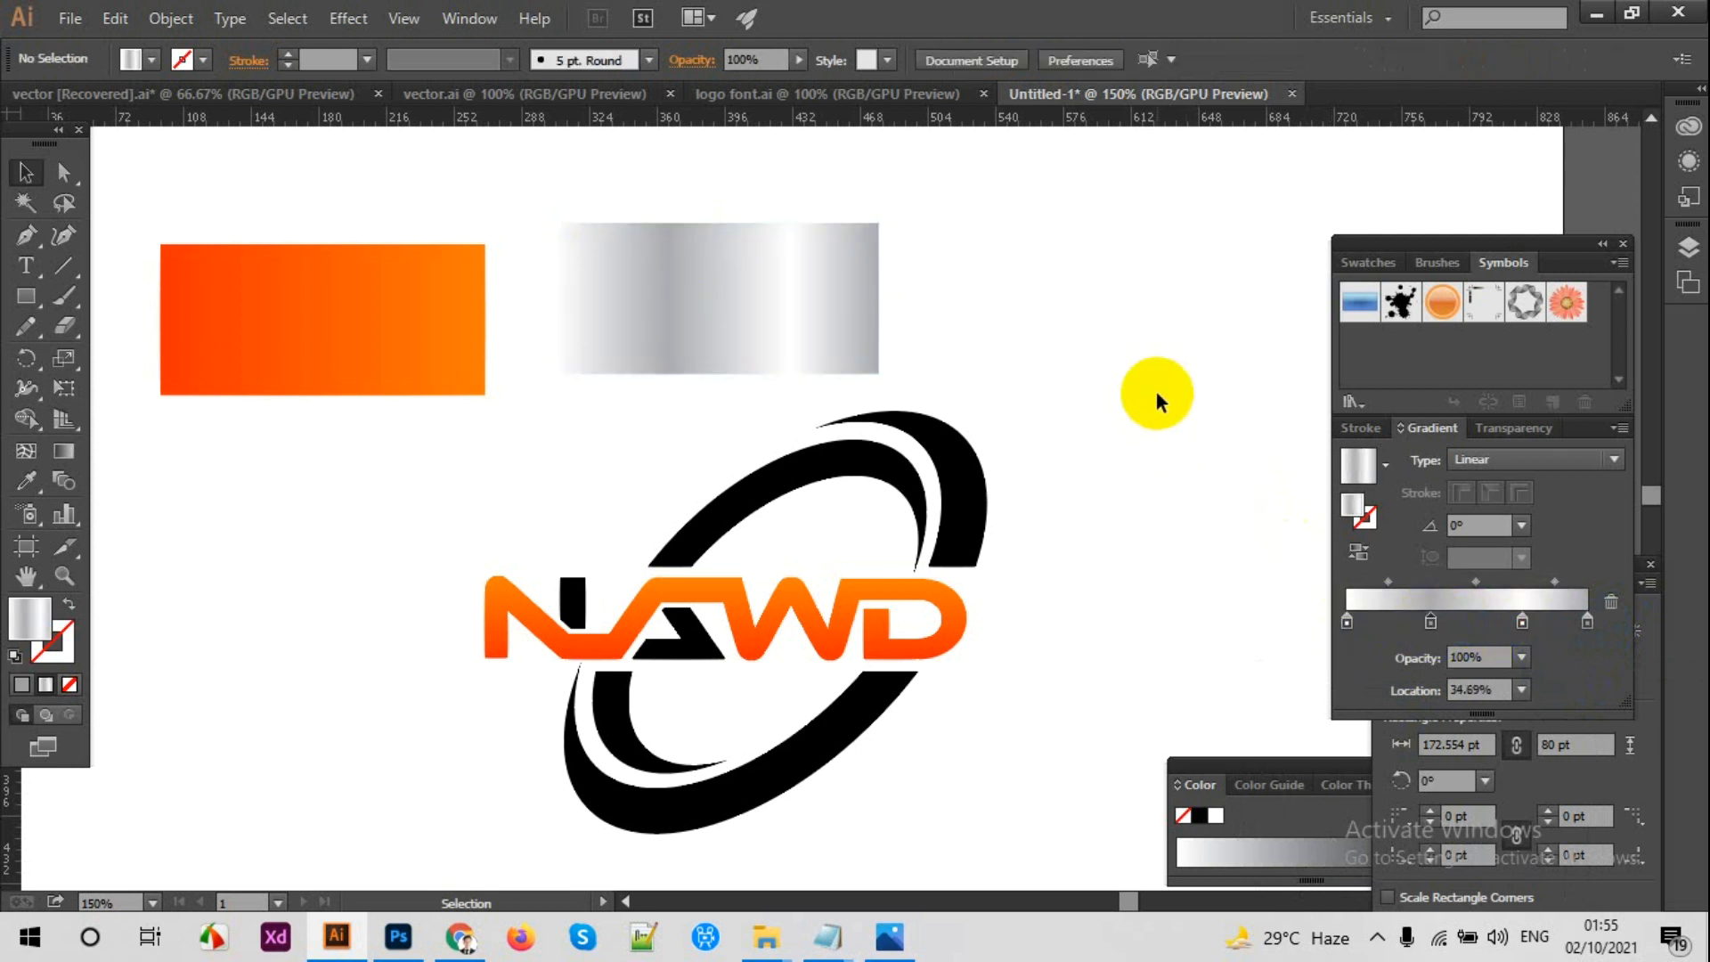
Step: Fill the outer crescent's upper piece with the sampled silver gradient and angle it diagonally at 132.6°
key(ctrl+minus)
key(ctrl+minus)
scroll(698, 473, down, 4)
scroll(698, 473, up, 2)
key(ctrl+plus)
key(ctrl+plus)
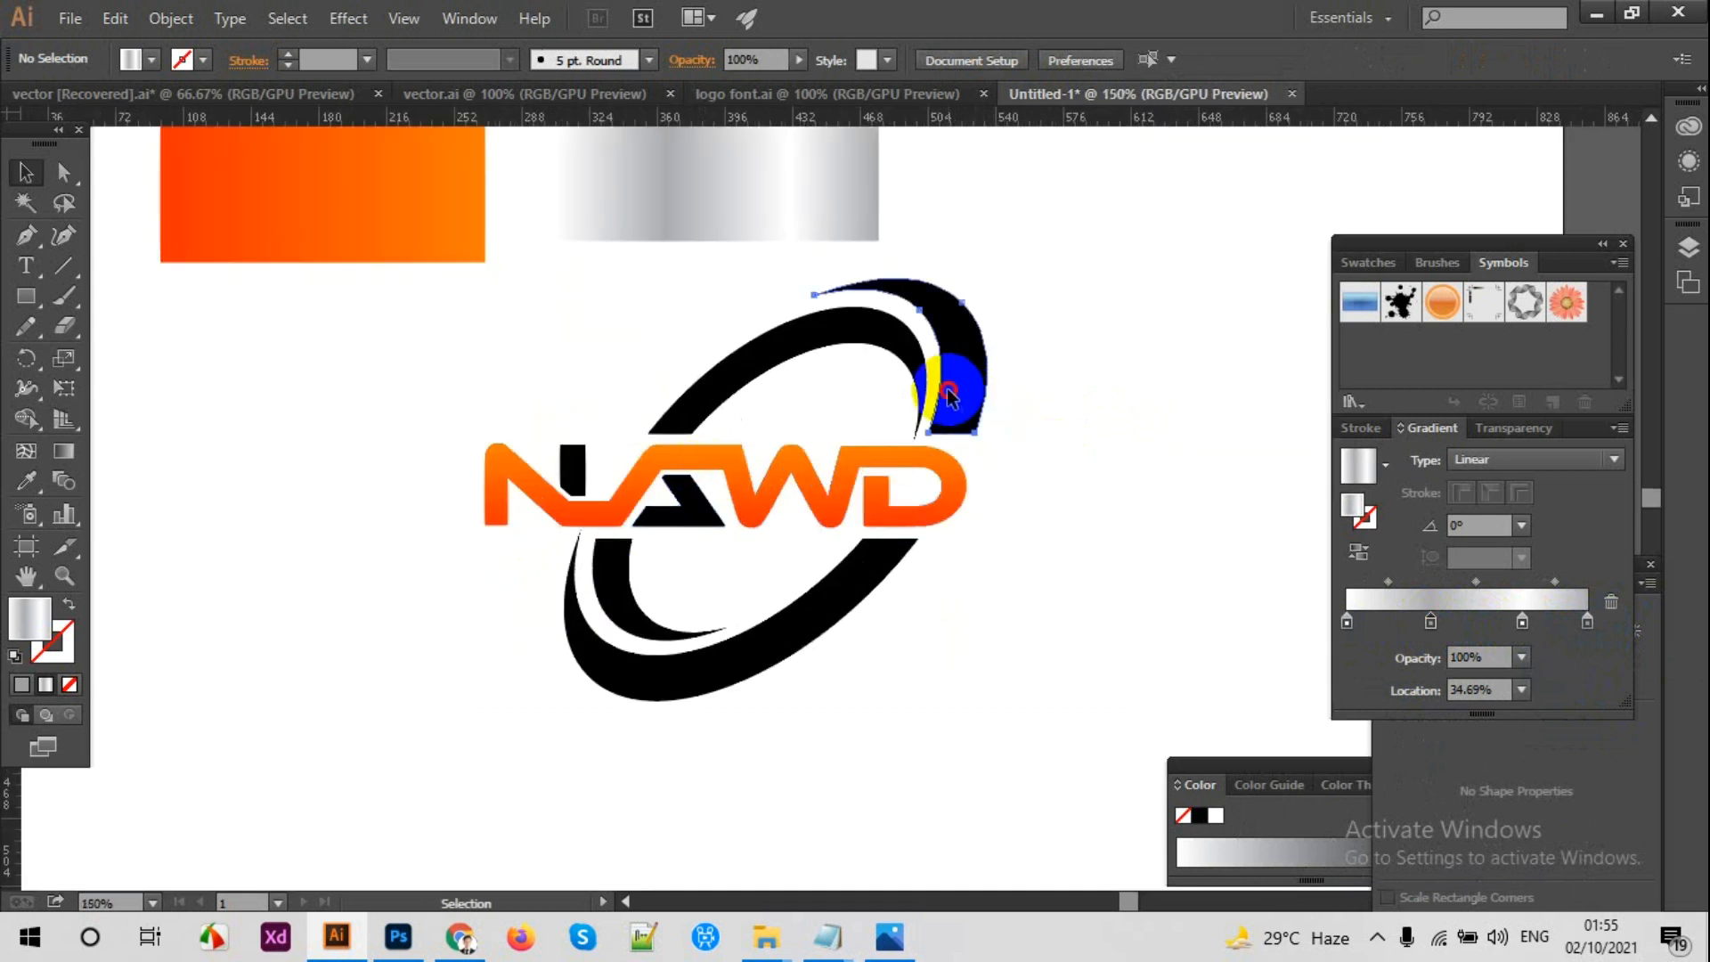
click(950, 395)
click(26, 481)
click(793, 189)
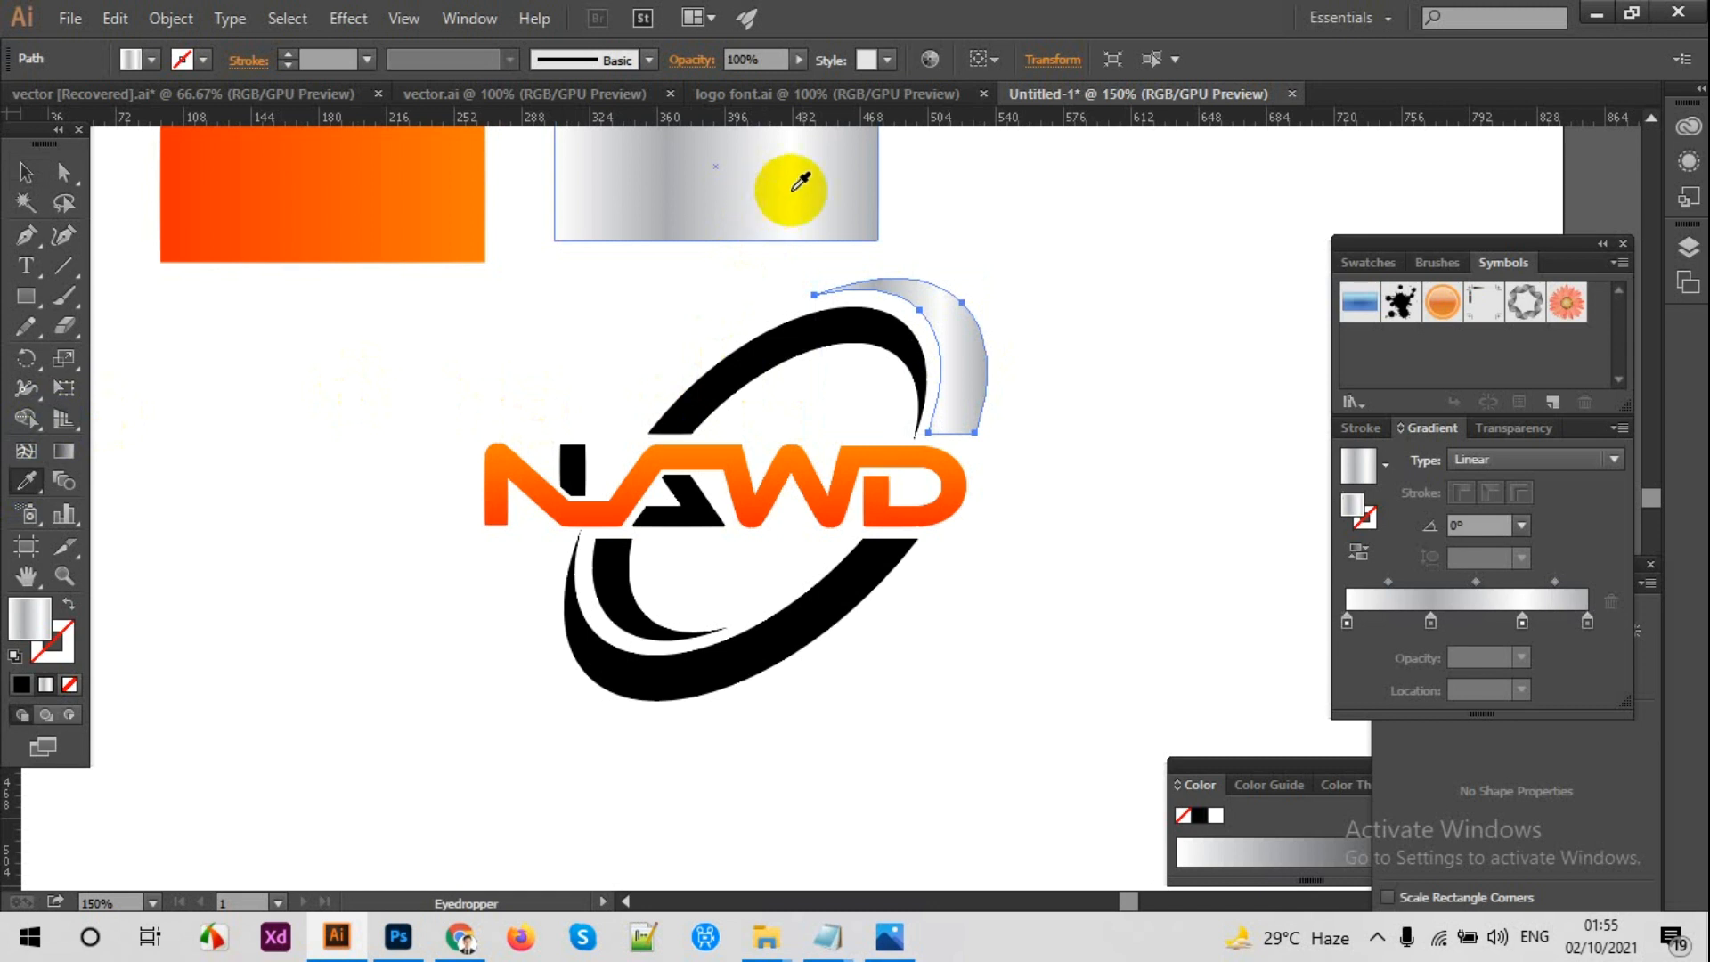
click(63, 450)
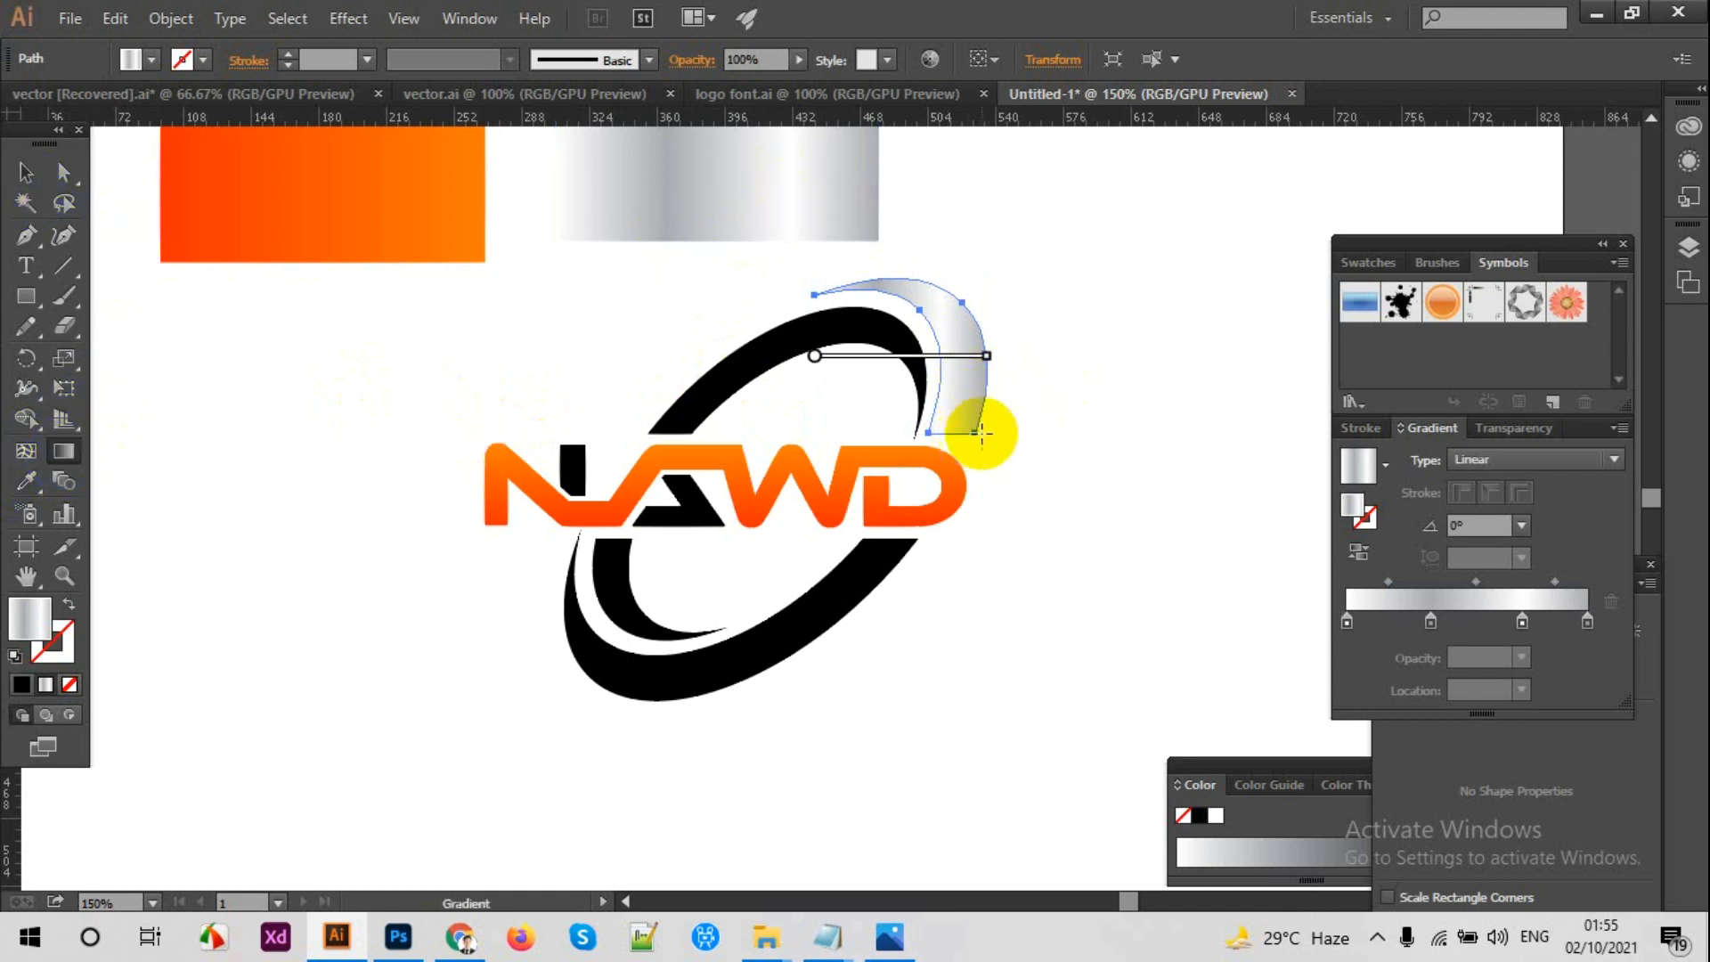
drag(989, 418, 862, 280)
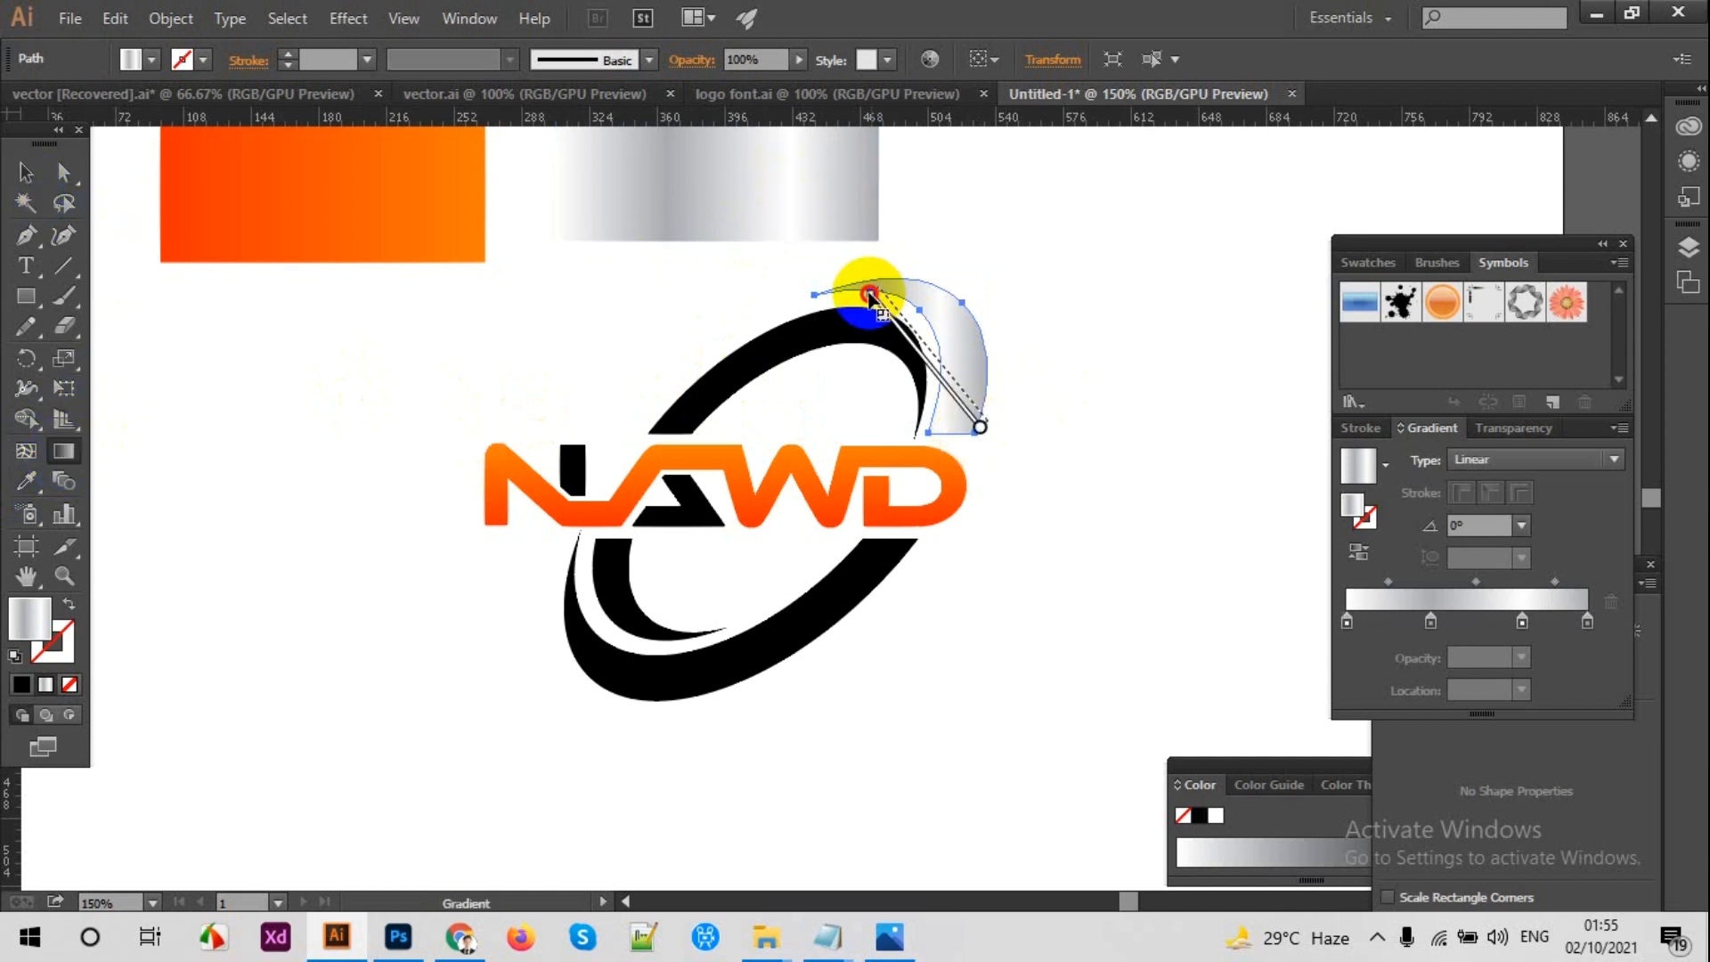
Step: Fill the silver-side inner crescent's lower piece with the sampled silver gradient and angle it diagonally at -48.7°
click(22, 171)
click(333, 571)
click(637, 614)
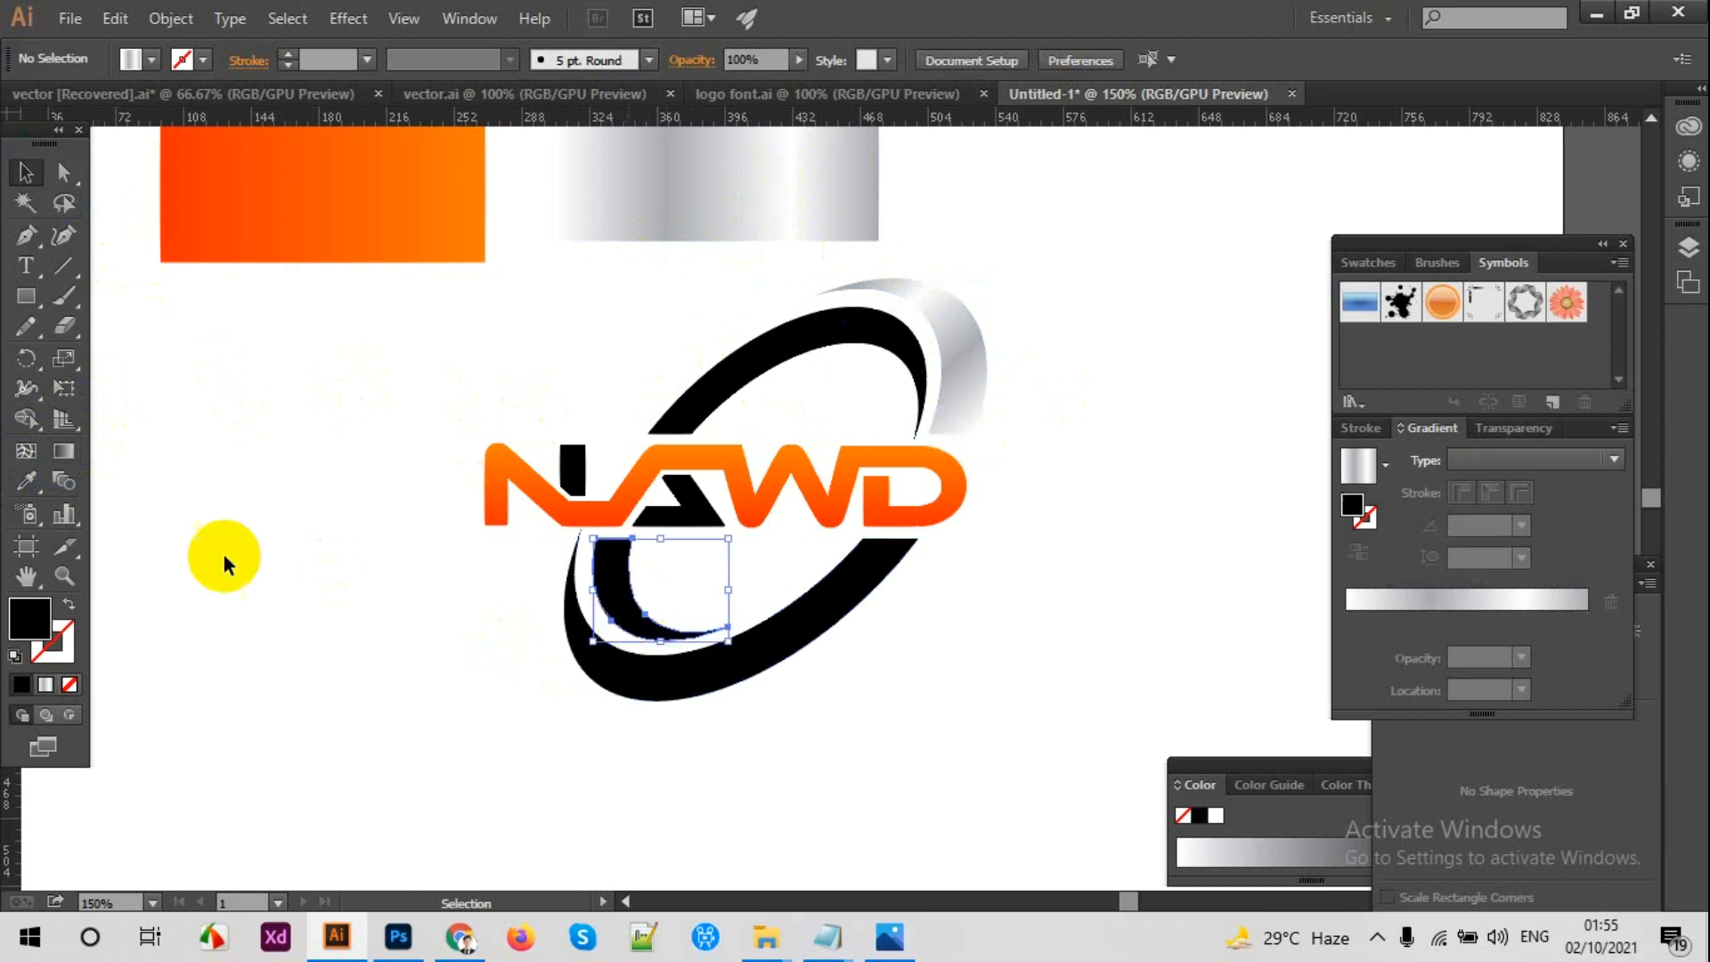
click(26, 481)
click(969, 350)
click(64, 451)
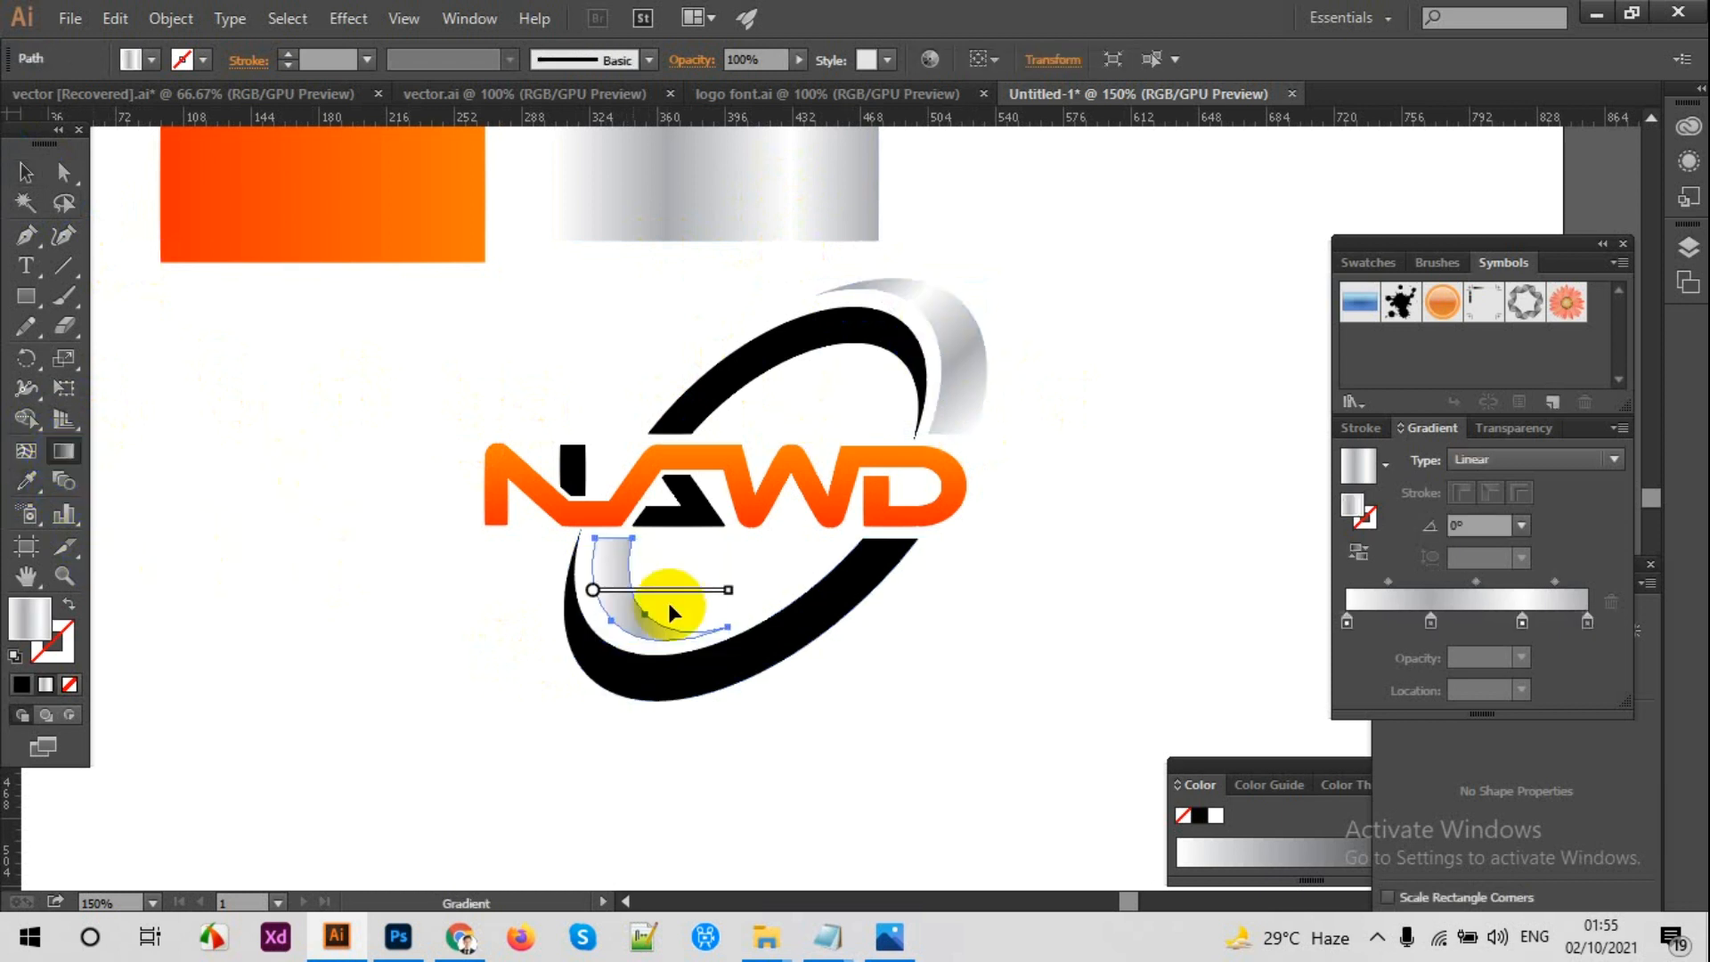
drag(606, 540, 716, 663)
click(25, 171)
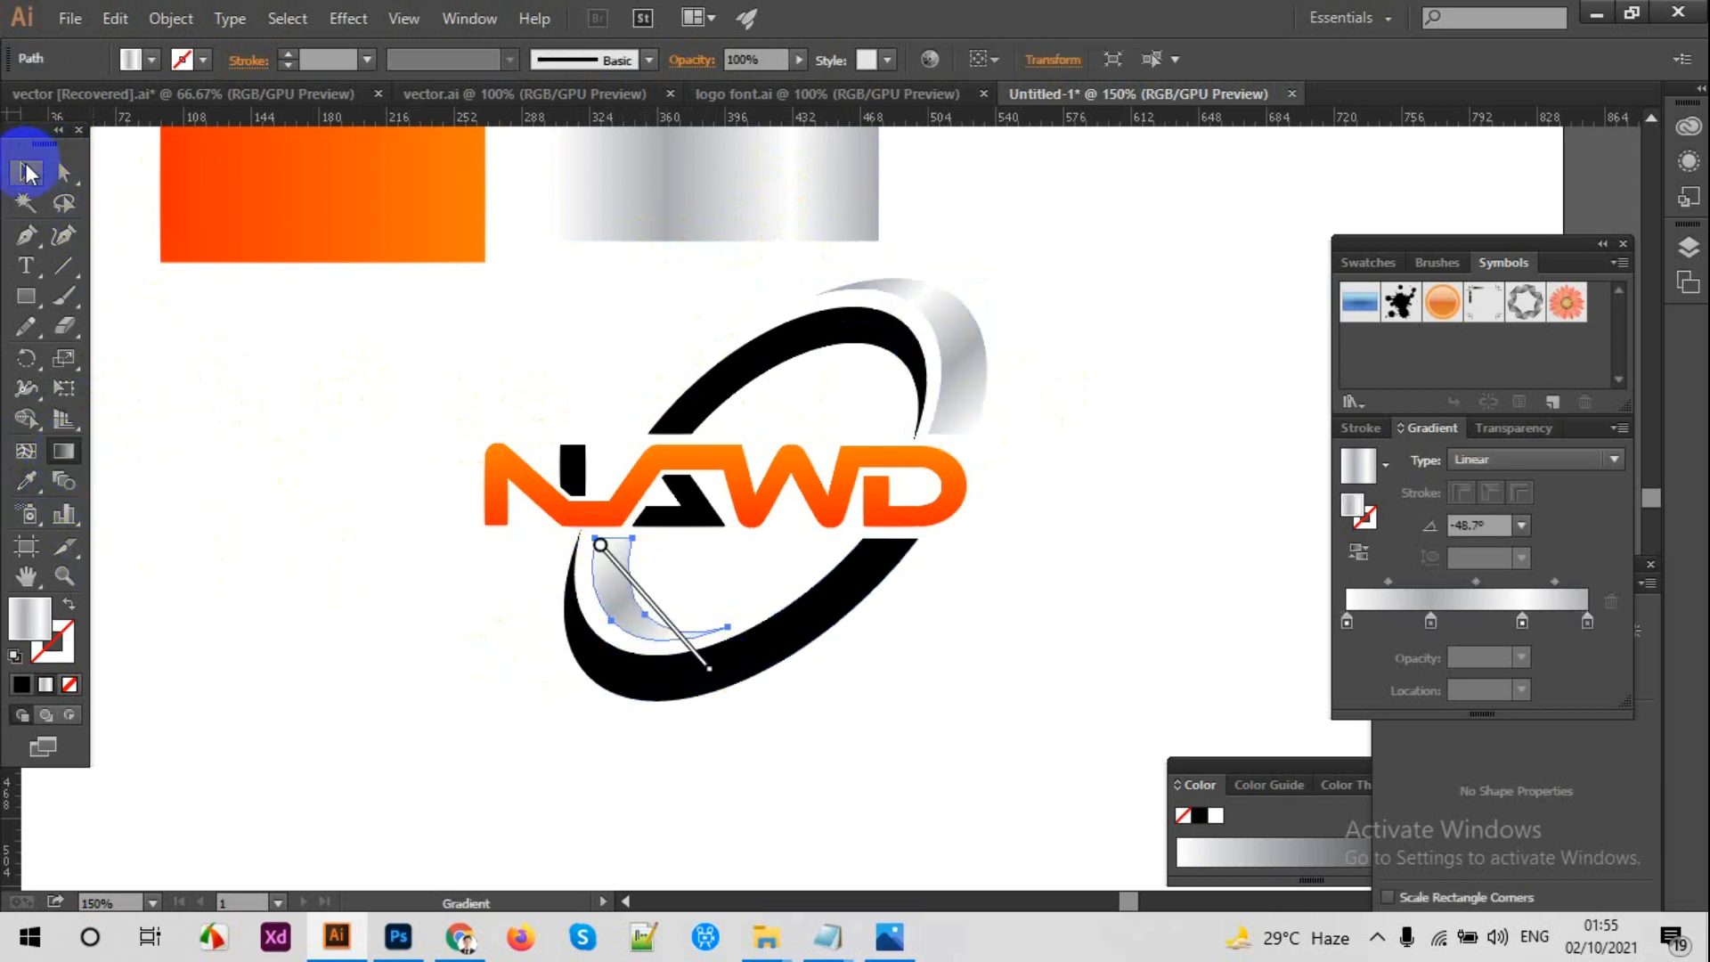
click(347, 442)
Step: Fill the upper and lower pieces of the black tilted ring with the orange gradient sampled from the logo
click(734, 360)
click(26, 481)
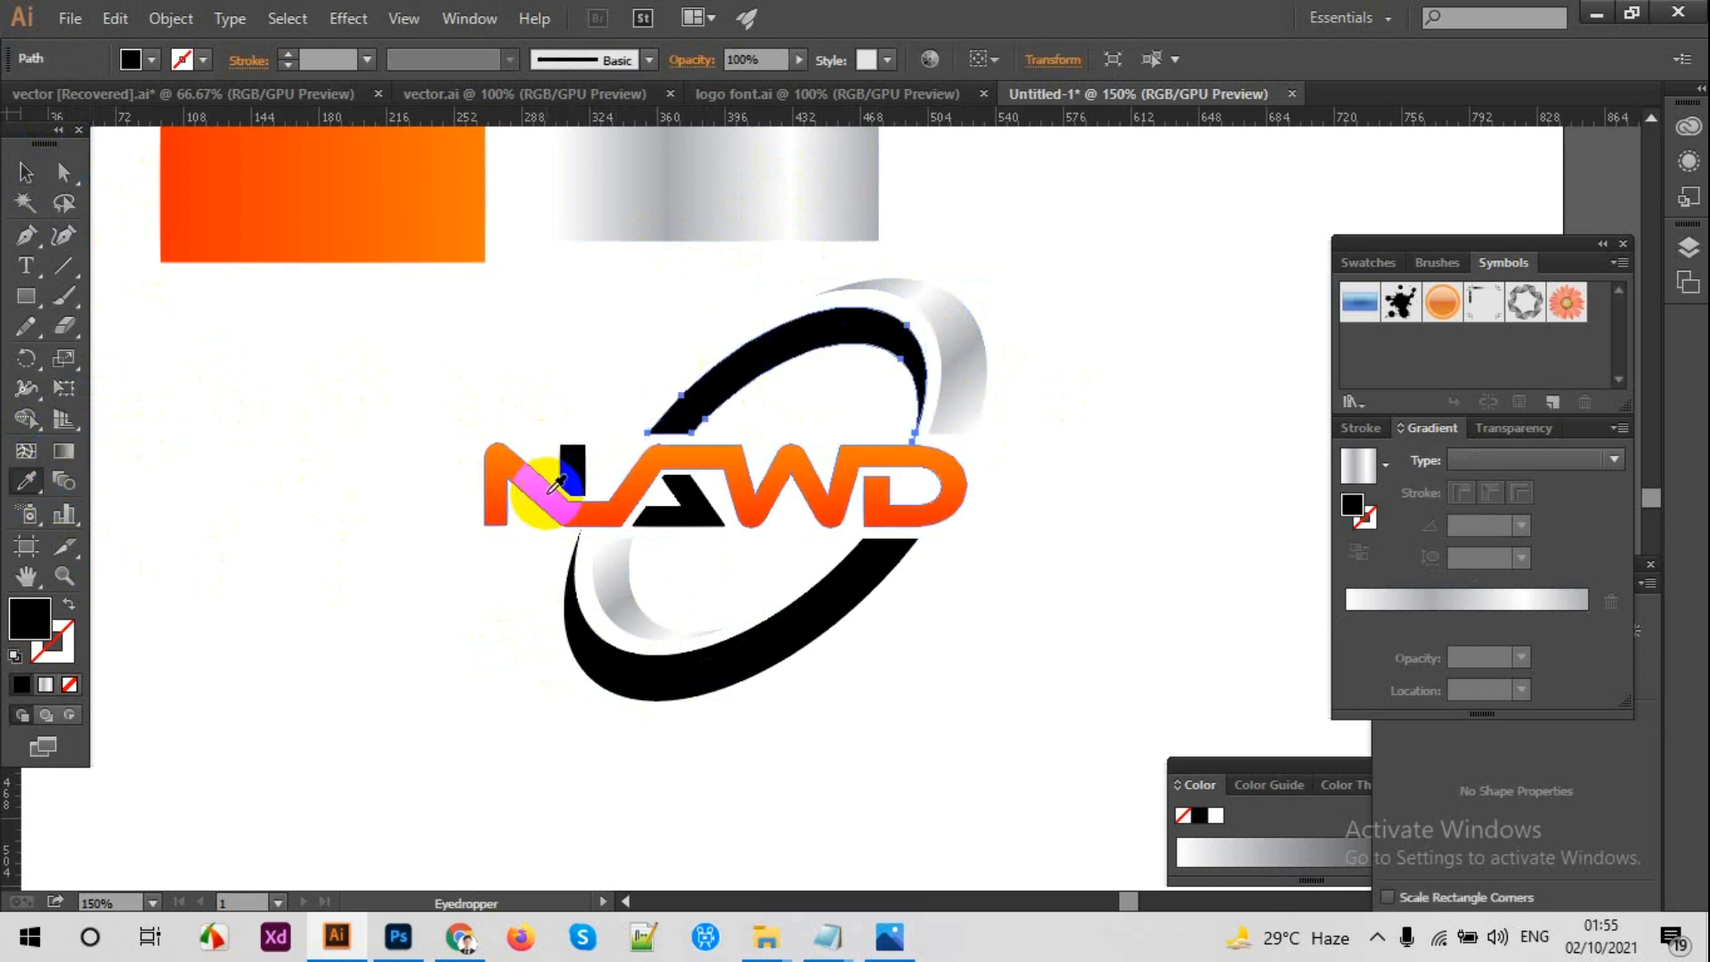
click(516, 481)
click(30, 176)
click(313, 519)
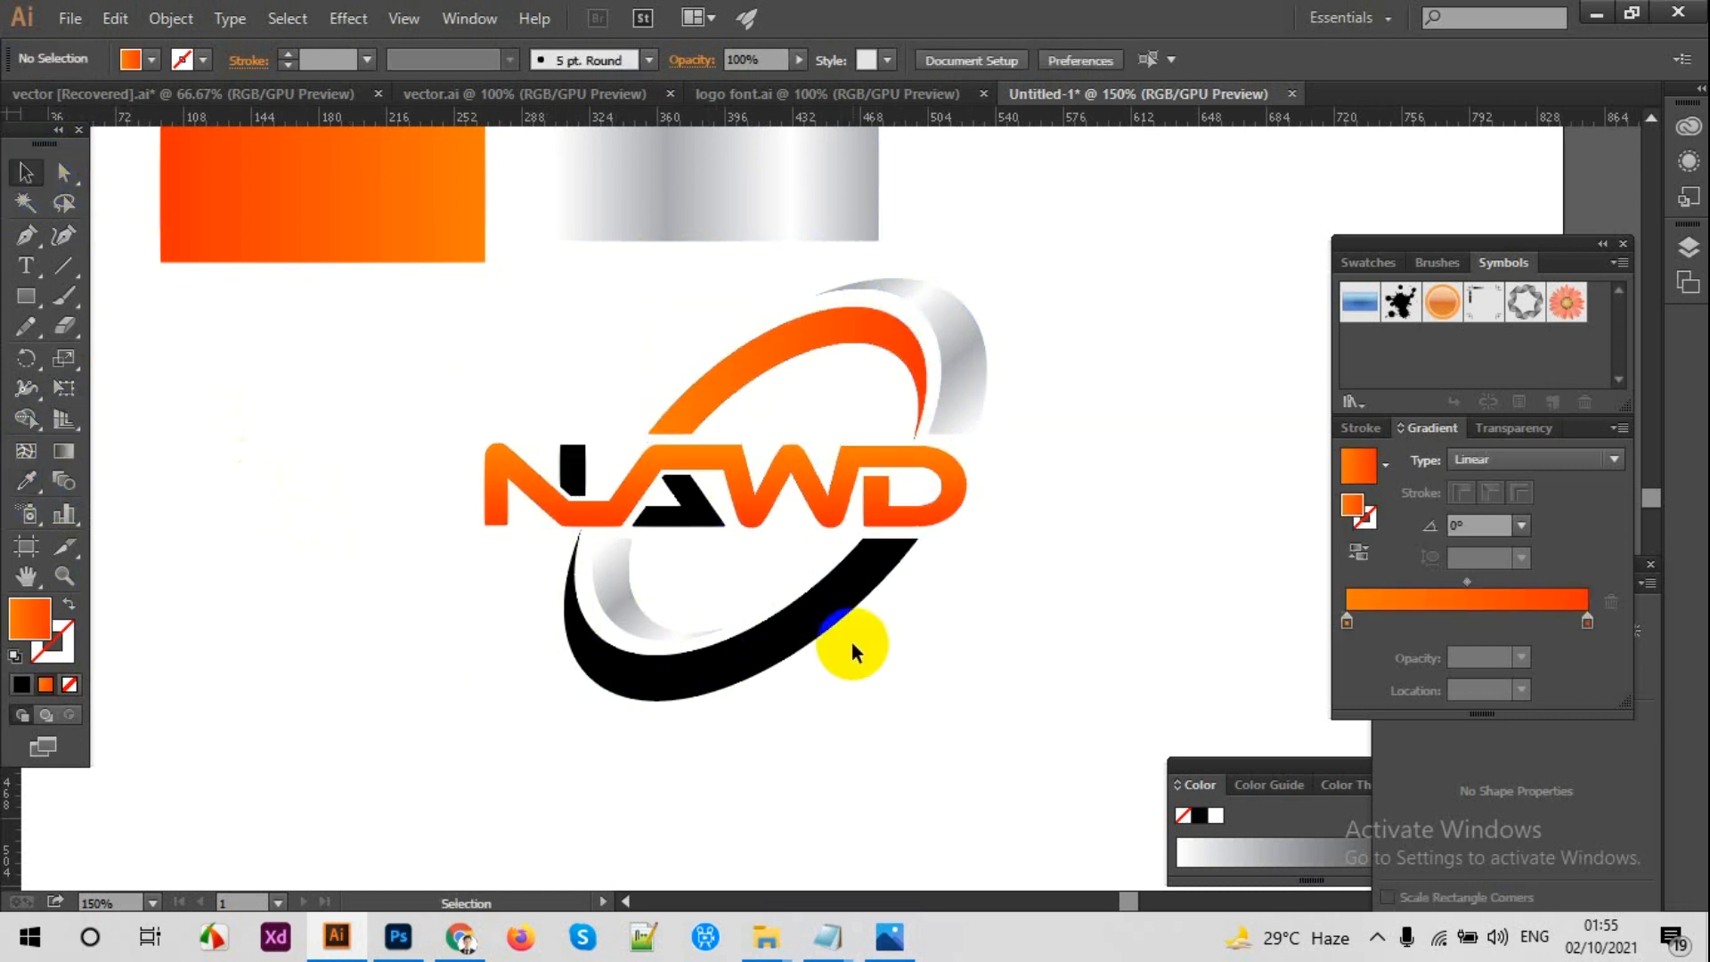
click(772, 641)
click(28, 481)
click(639, 432)
click(25, 171)
click(383, 445)
Step: Fill the black accents inside the N and A with the silver gradient sampled from the silver rectangle
click(572, 469)
shift+click(698, 490)
click(39, 485)
click(722, 197)
click(25, 171)
click(230, 338)
Step: Remove the two middle stops from the N accent's silver gradient to leave a plain white-to-gray linear blend
key(ctrl+equal)
key(ctrl+equal)
drag(374, 363, 559, 474)
click(494, 537)
click(1509, 593)
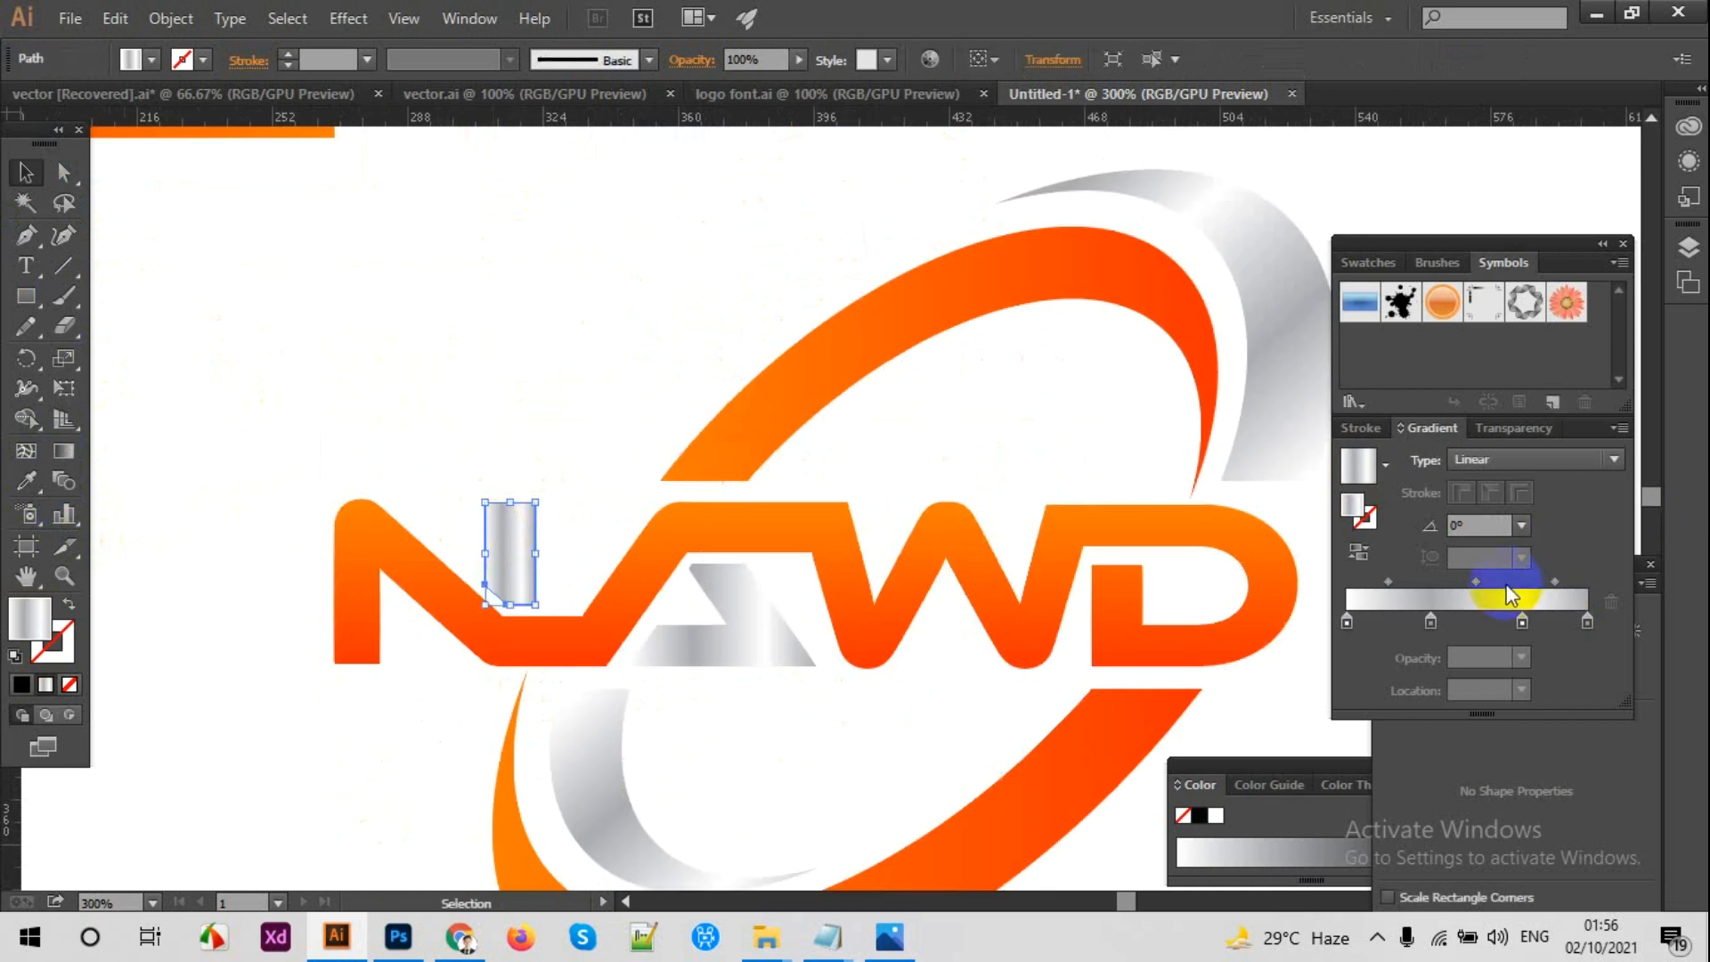
click(65, 451)
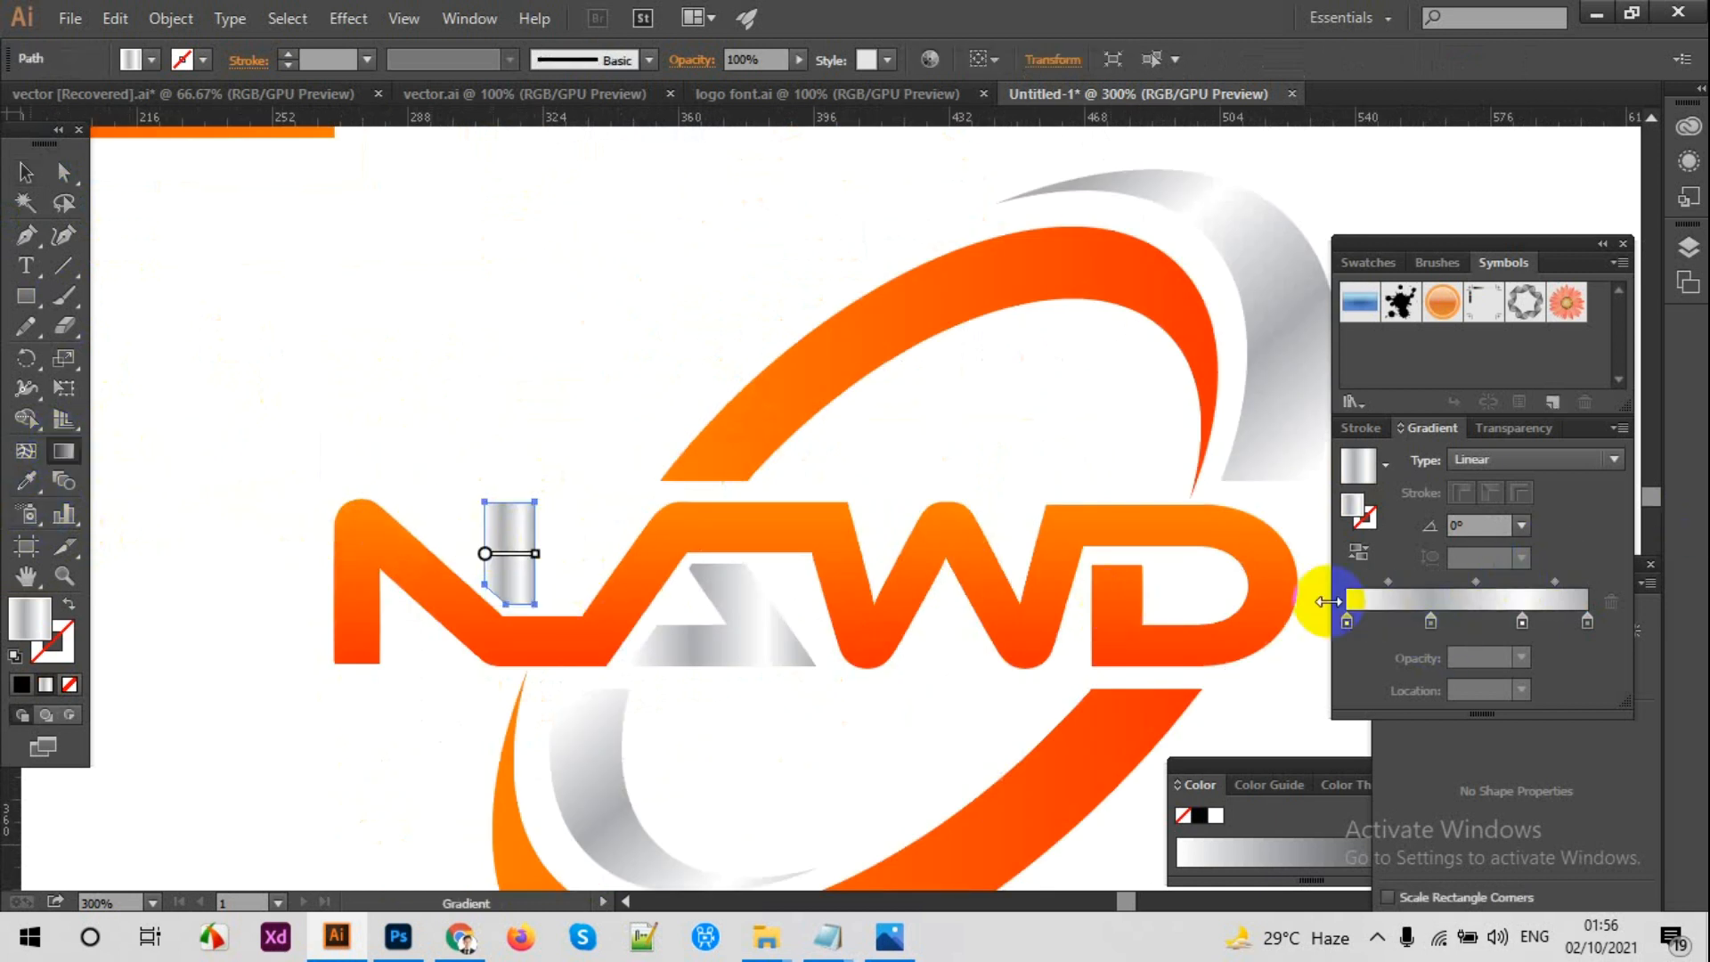
click(25, 171)
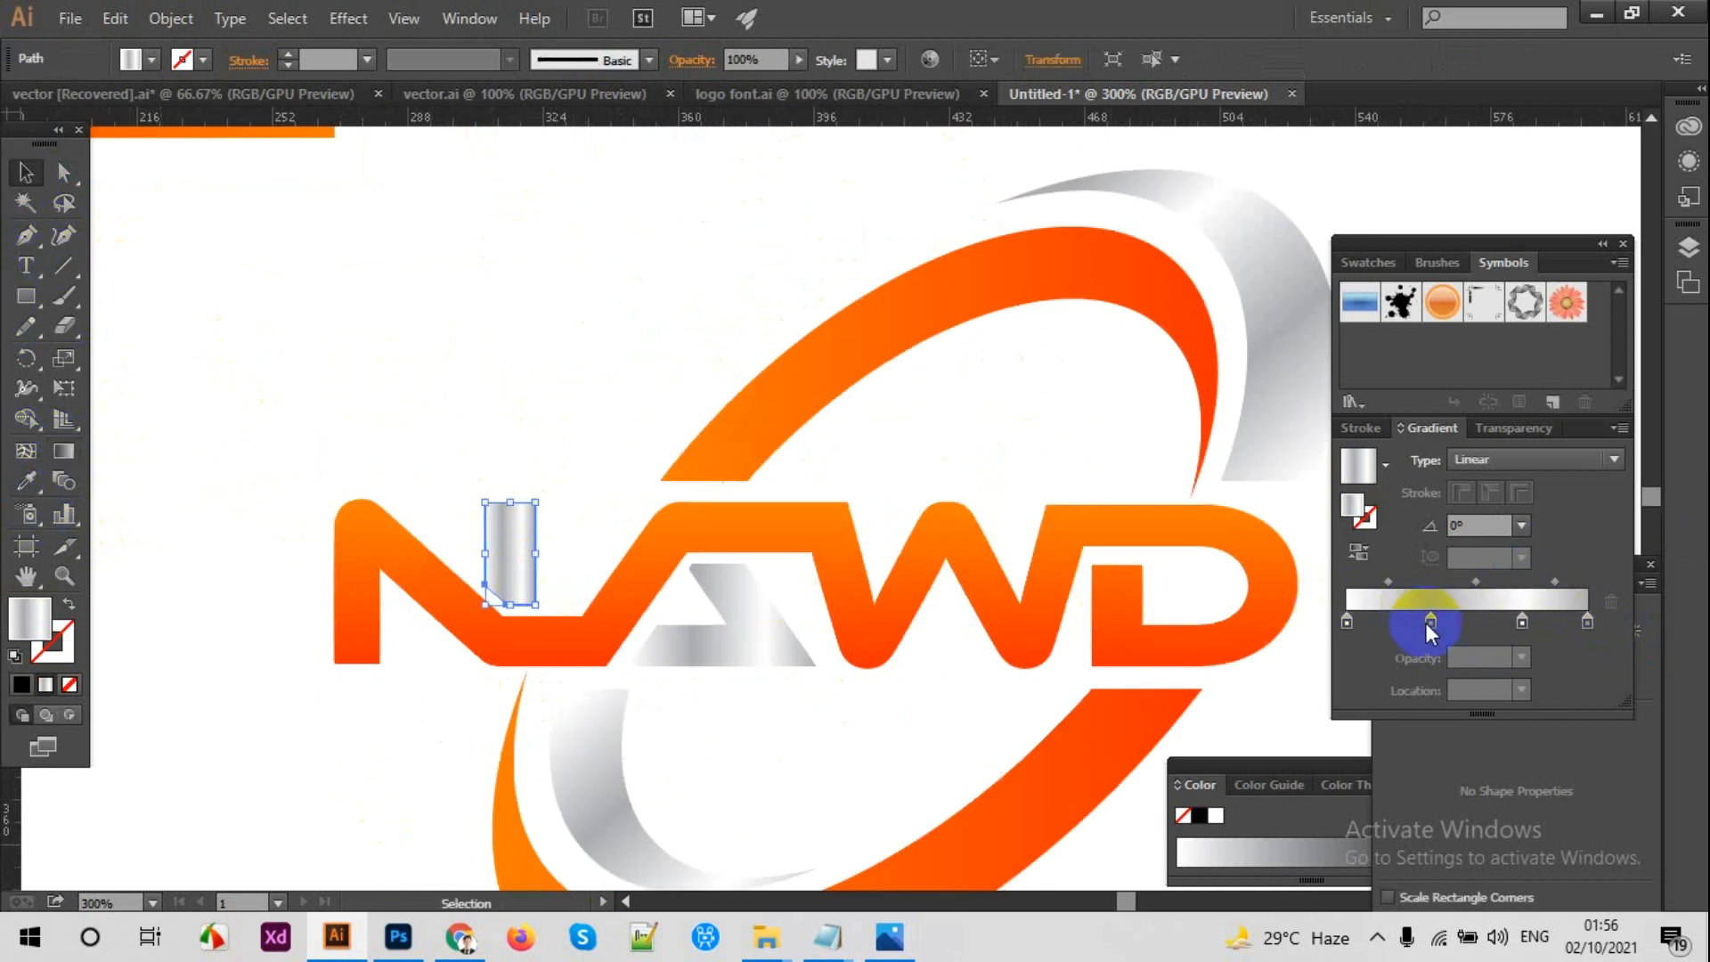
drag(1426, 623, 1429, 681)
drag(1522, 623, 1441, 723)
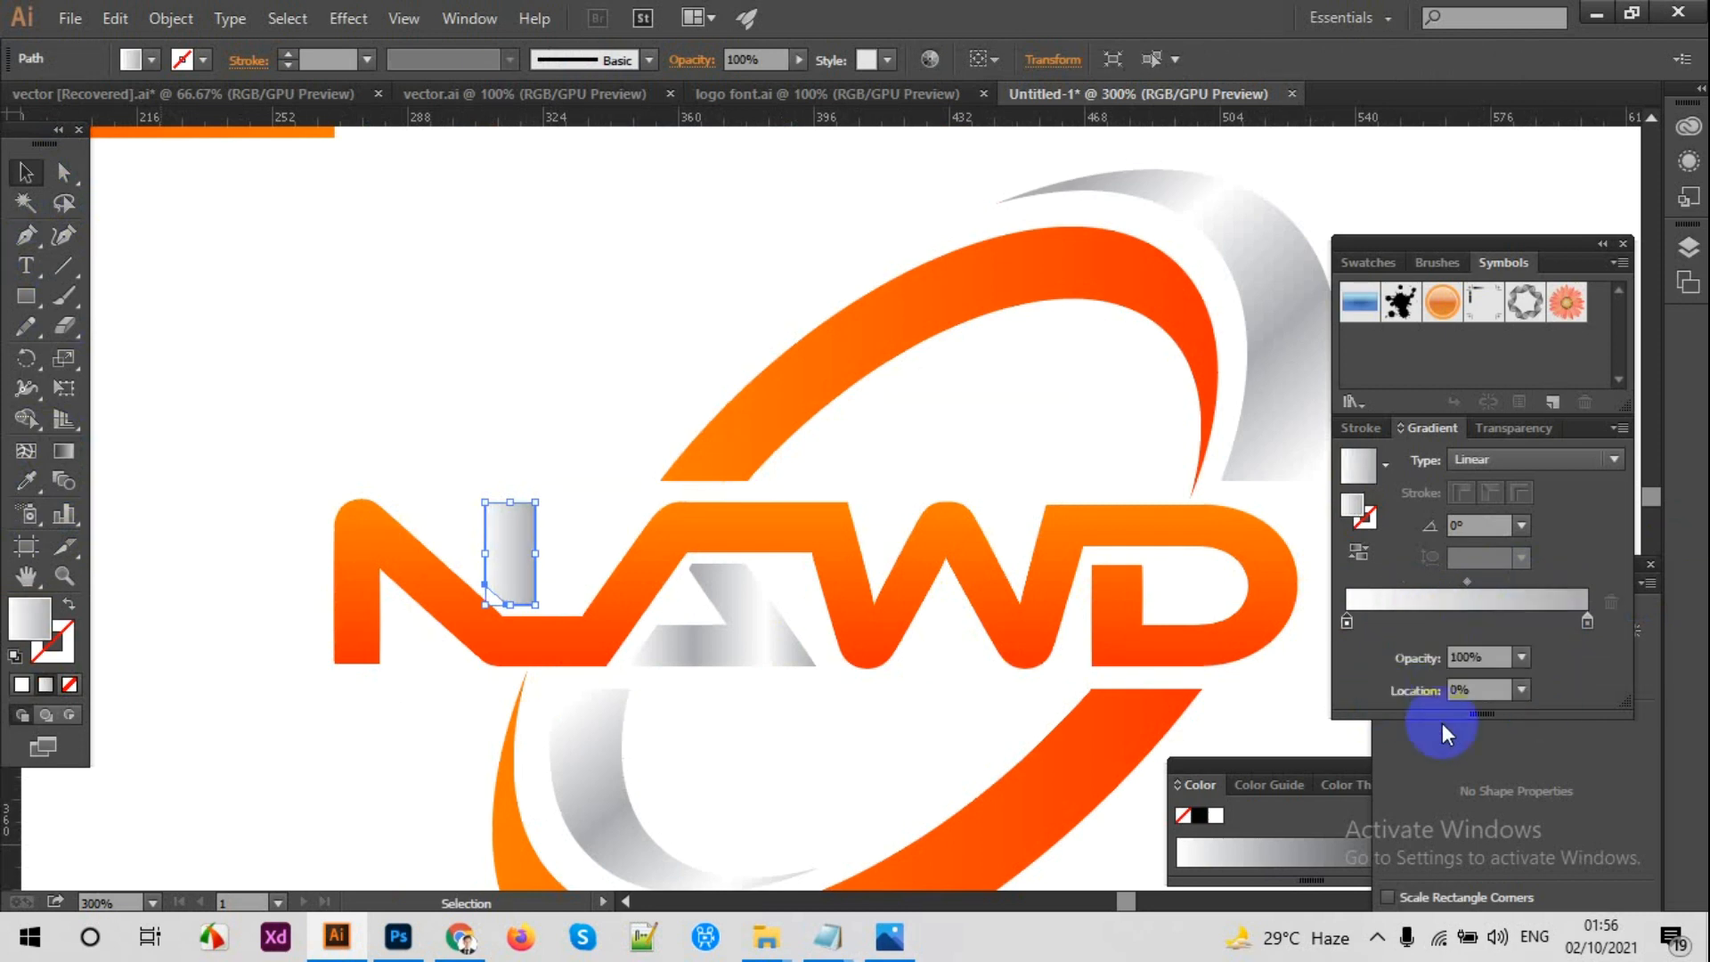
click(1405, 617)
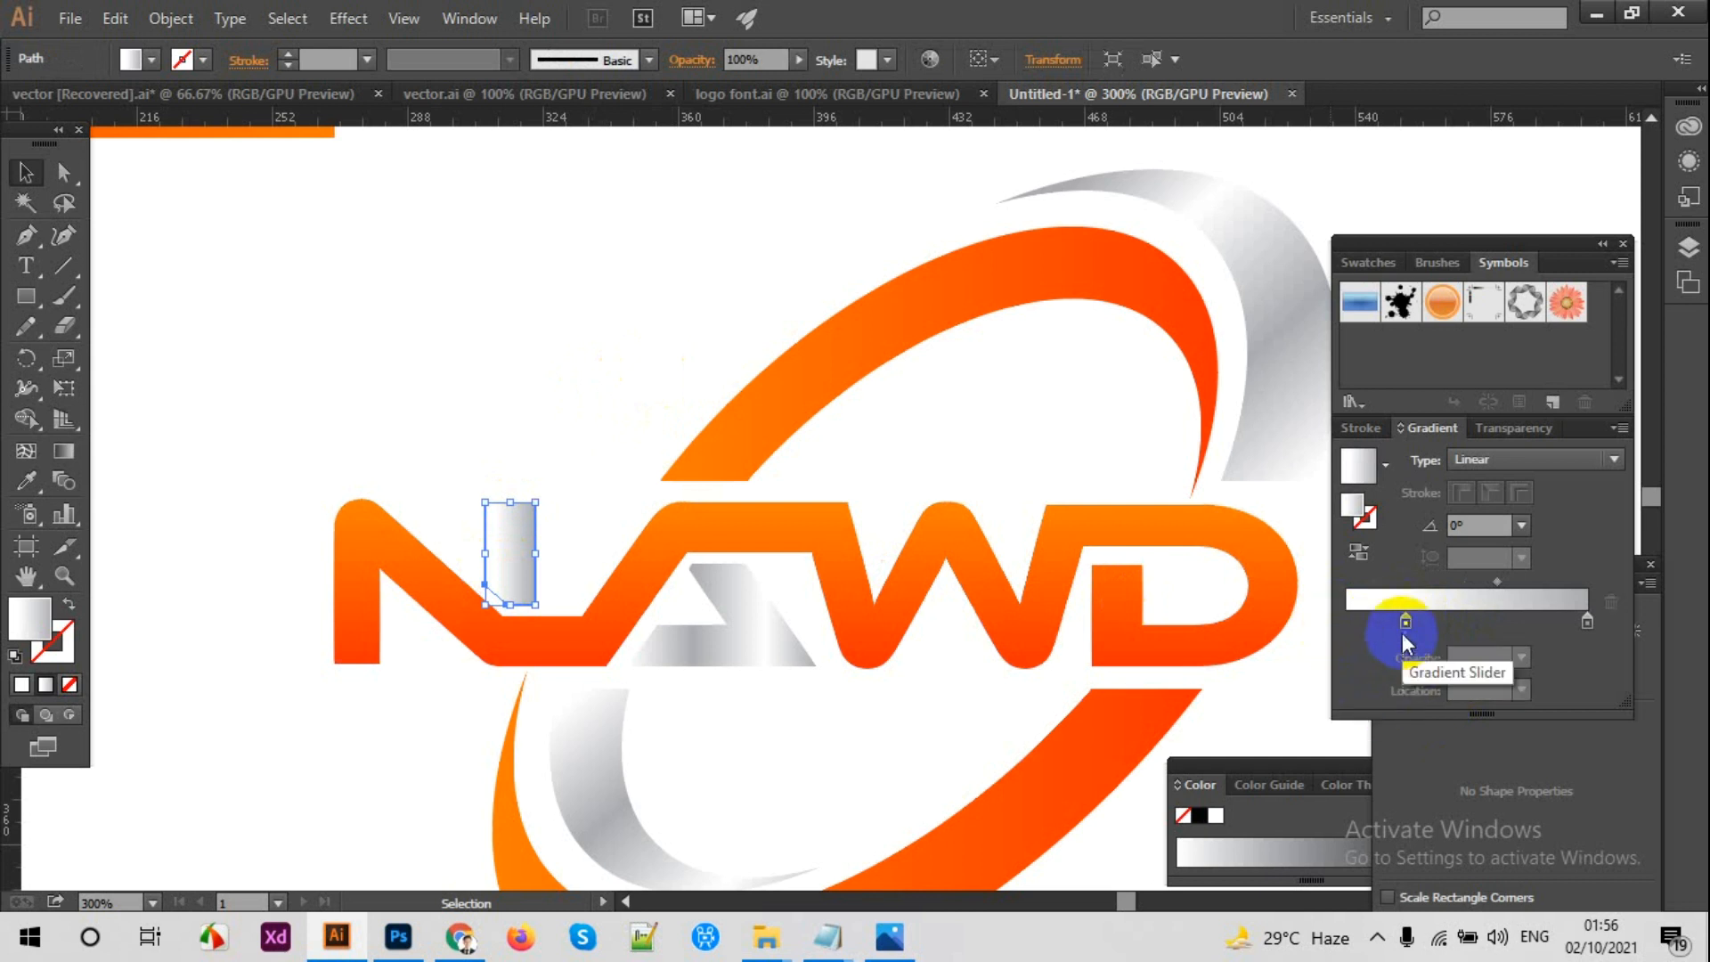
drag(1404, 623, 1258, 628)
Step: Fill the A's silver accent with the two-stop gradient sampled from the N accent
click(757, 623)
click(26, 481)
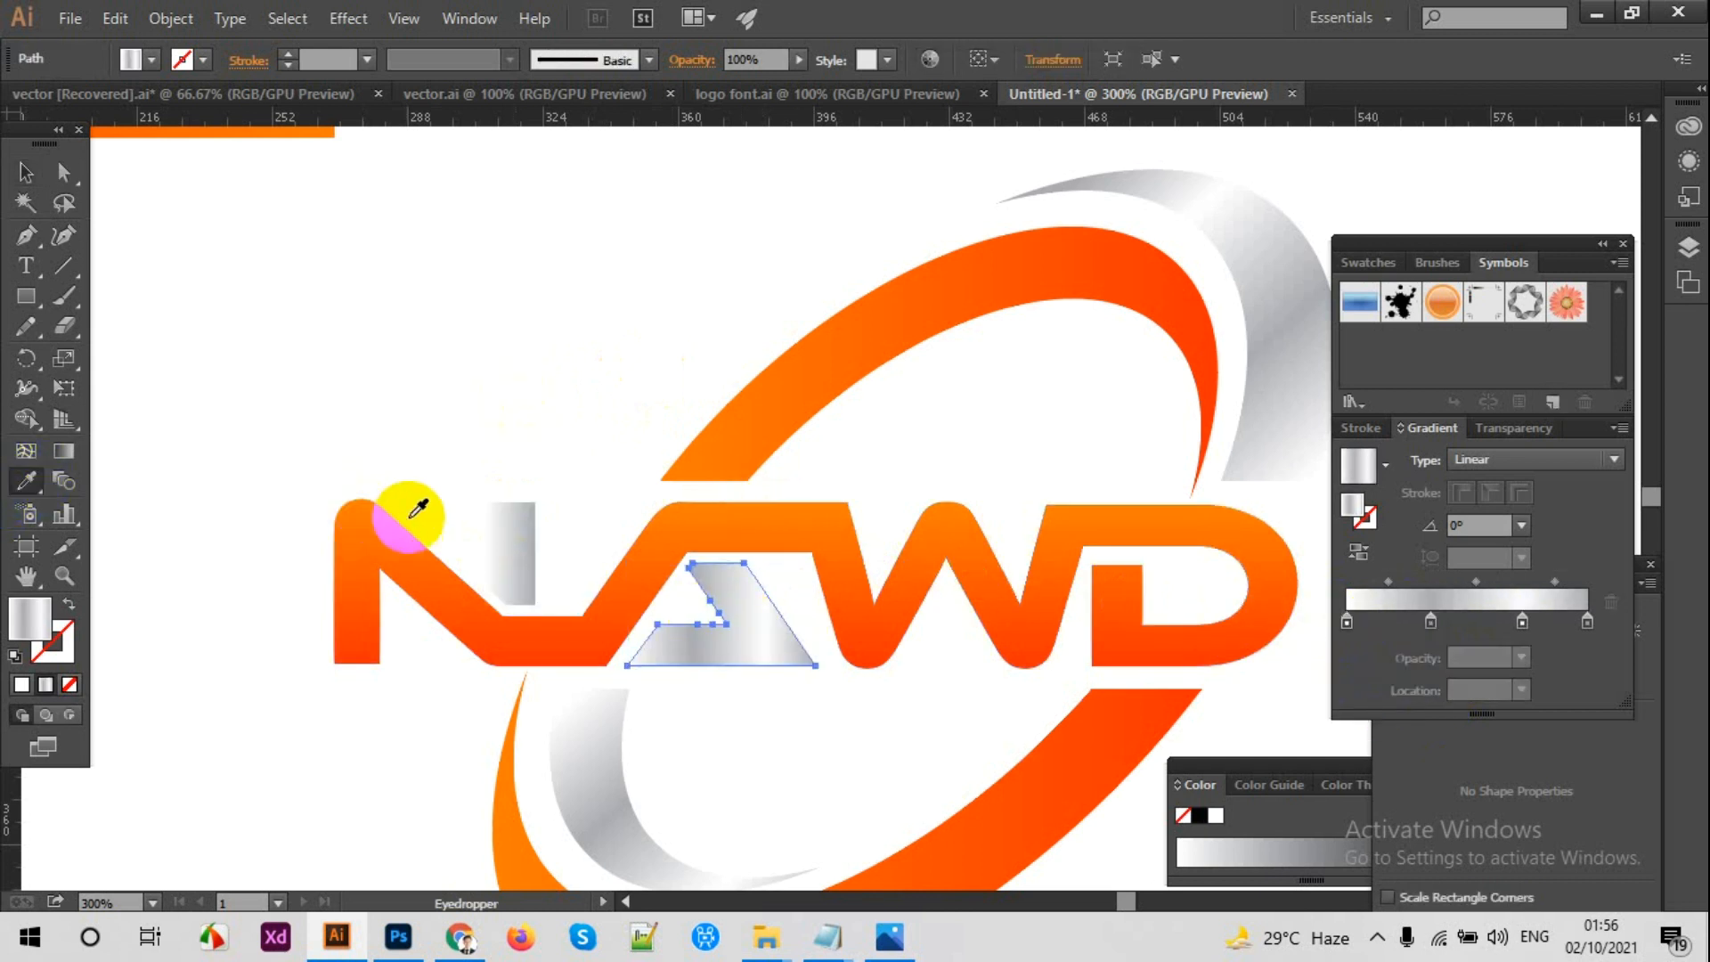
click(528, 532)
click(30, 172)
click(325, 336)
Step: Move the orange and silver sample rectangles off the artboard, above and beside it
key(ctrl+minus)
key(ctrl+minus)
key(ctrl+minus)
key(ctrl+minus)
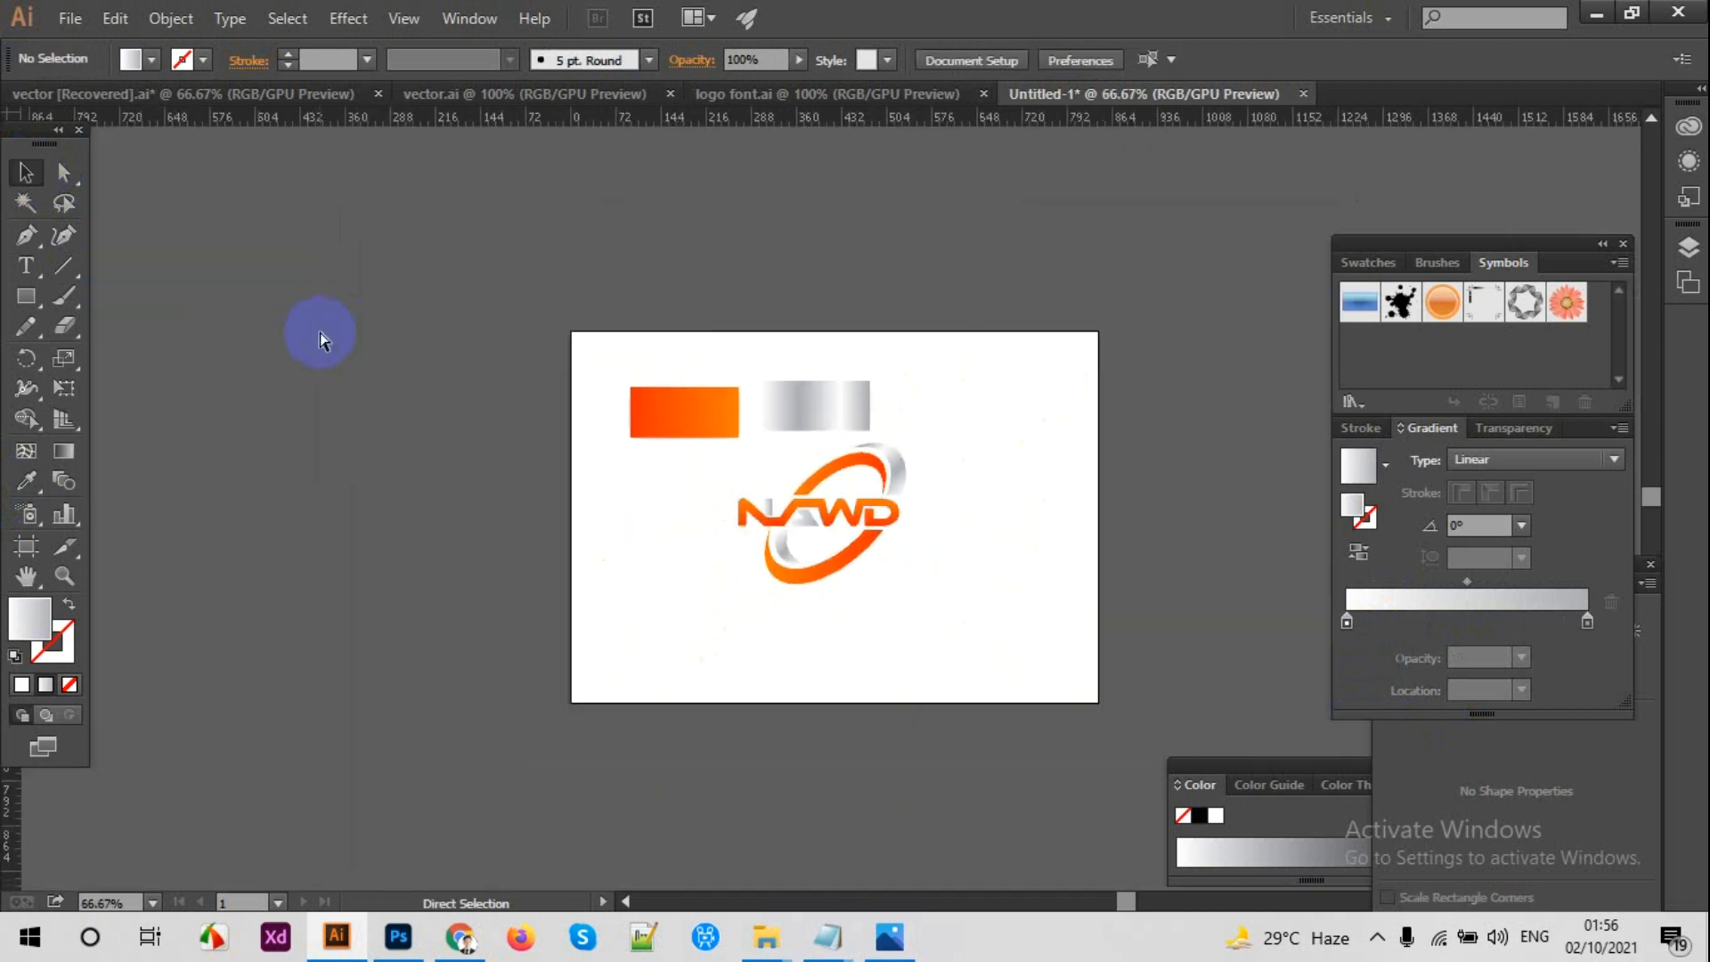
drag(610, 358, 401, 281)
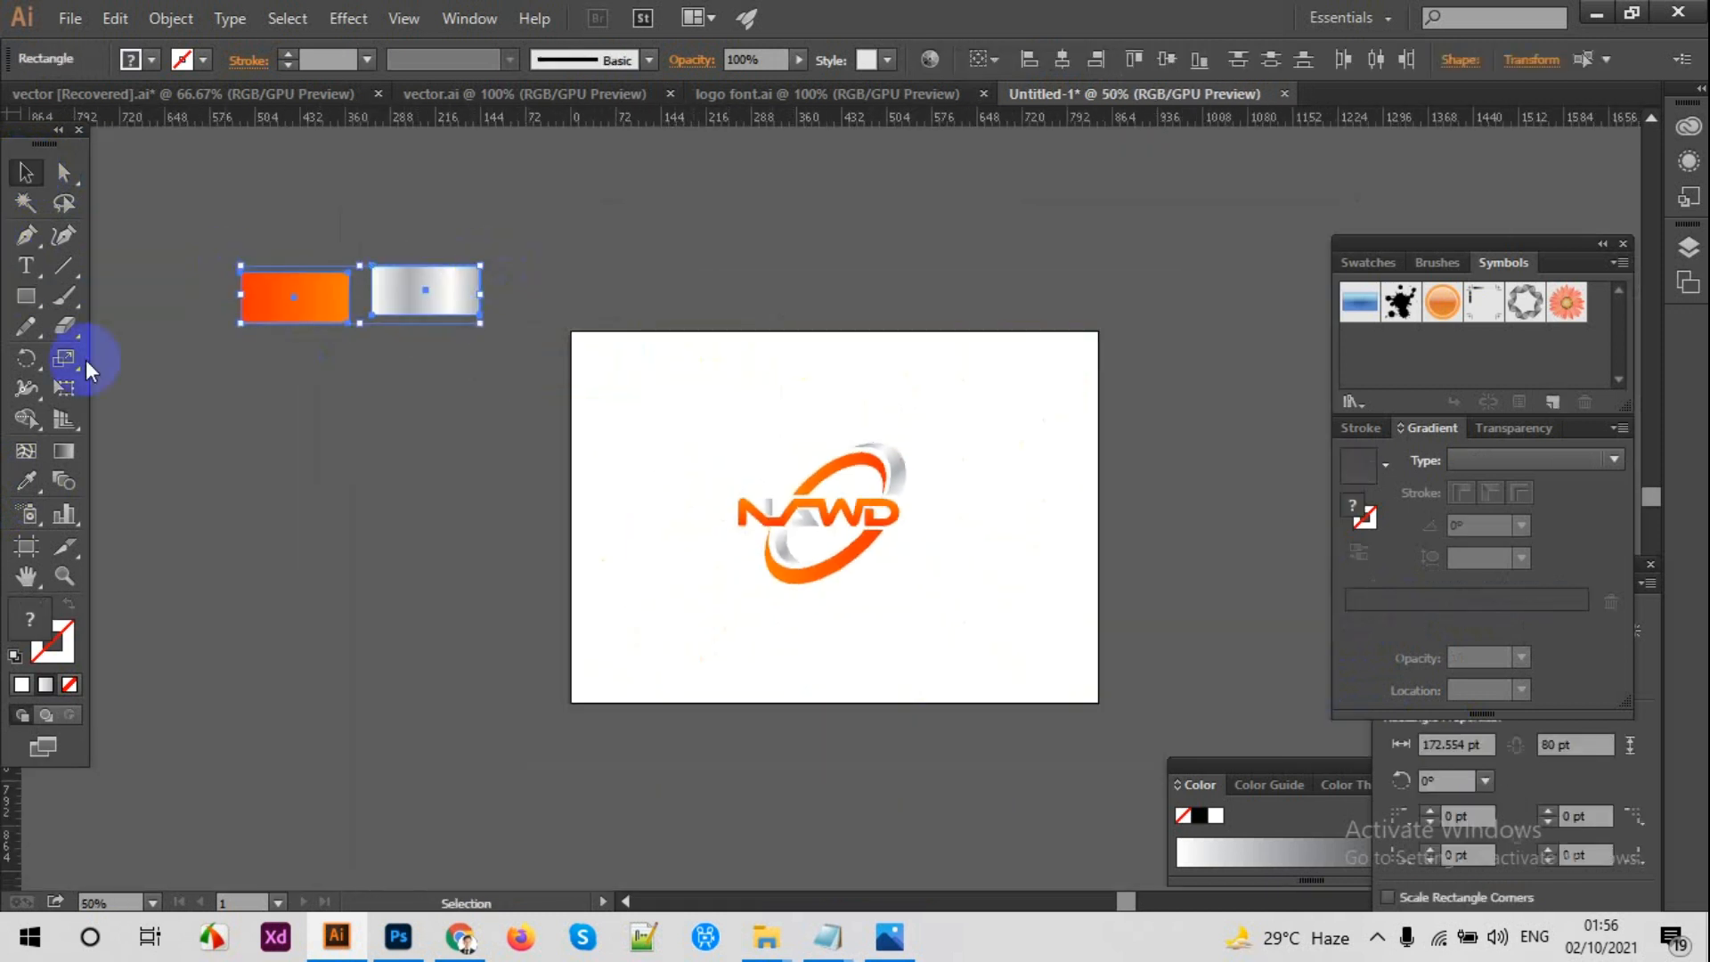
Step: Draw an 841.89 by 595.28 pt rectangle covering the artboard and fill it with a near-black color
click(19, 299)
drag(572, 334, 1098, 702)
click(28, 482)
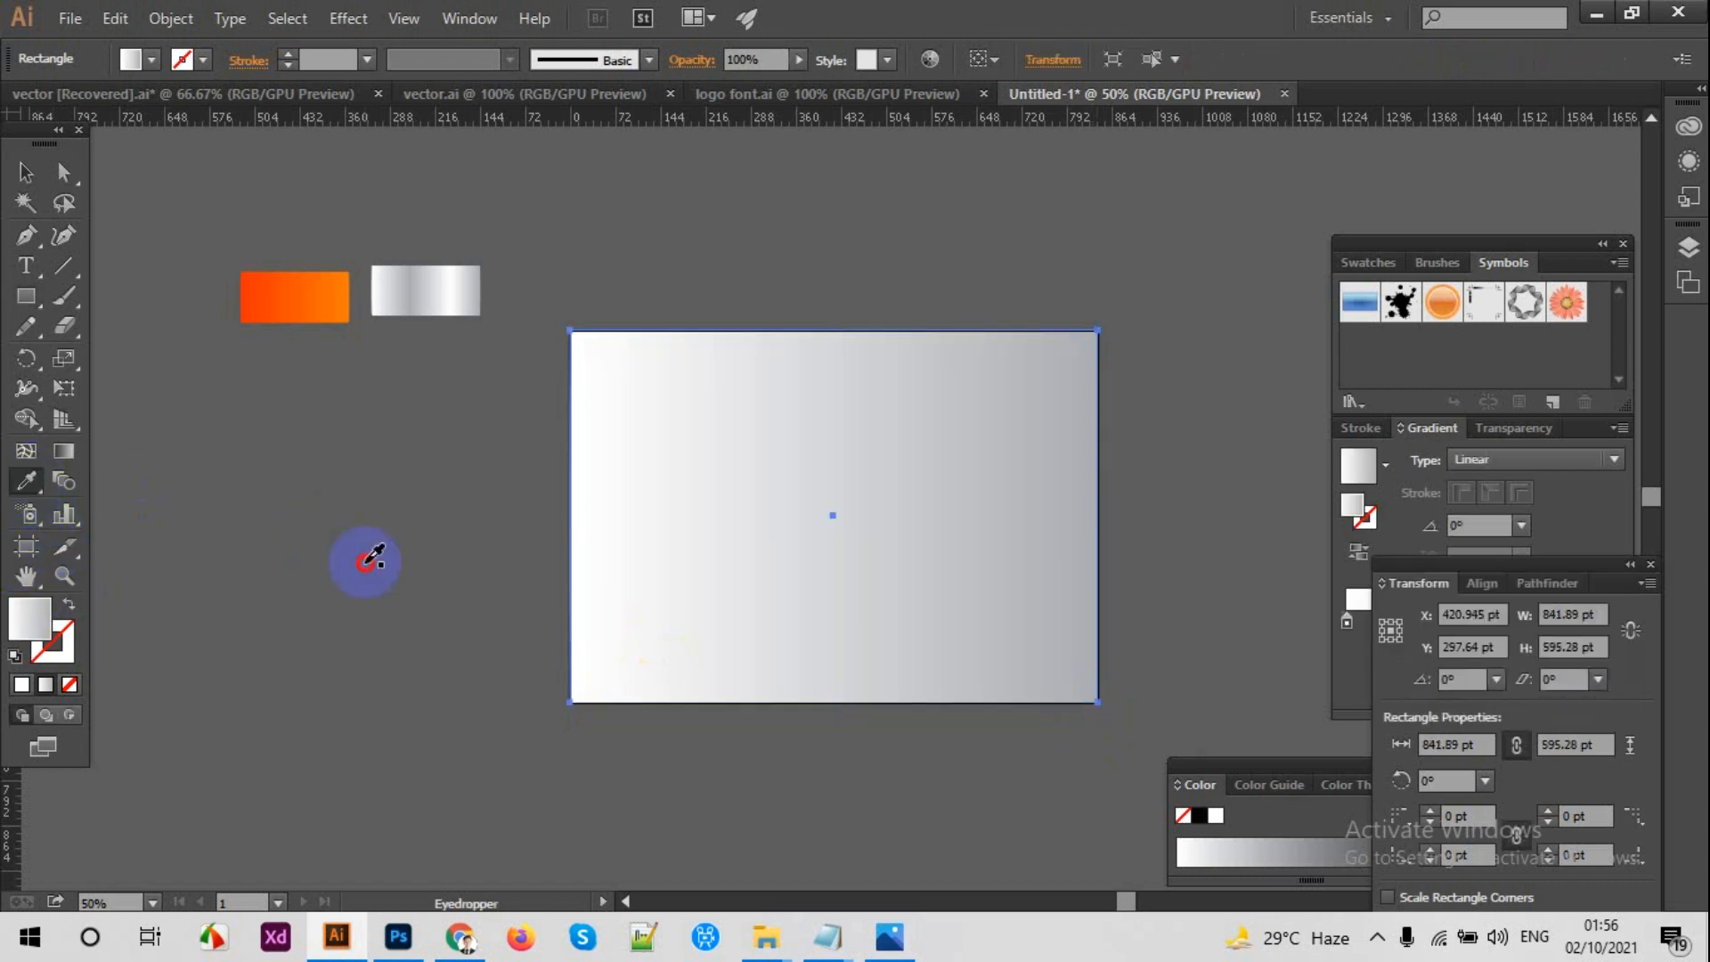
click(368, 564)
double_click(30, 617)
click(1133, 681)
click(1675, 401)
Step: Send the near-black rectangle behind the logo artwork and deselect it
right_click(743, 453)
mouse_move(838, 809)
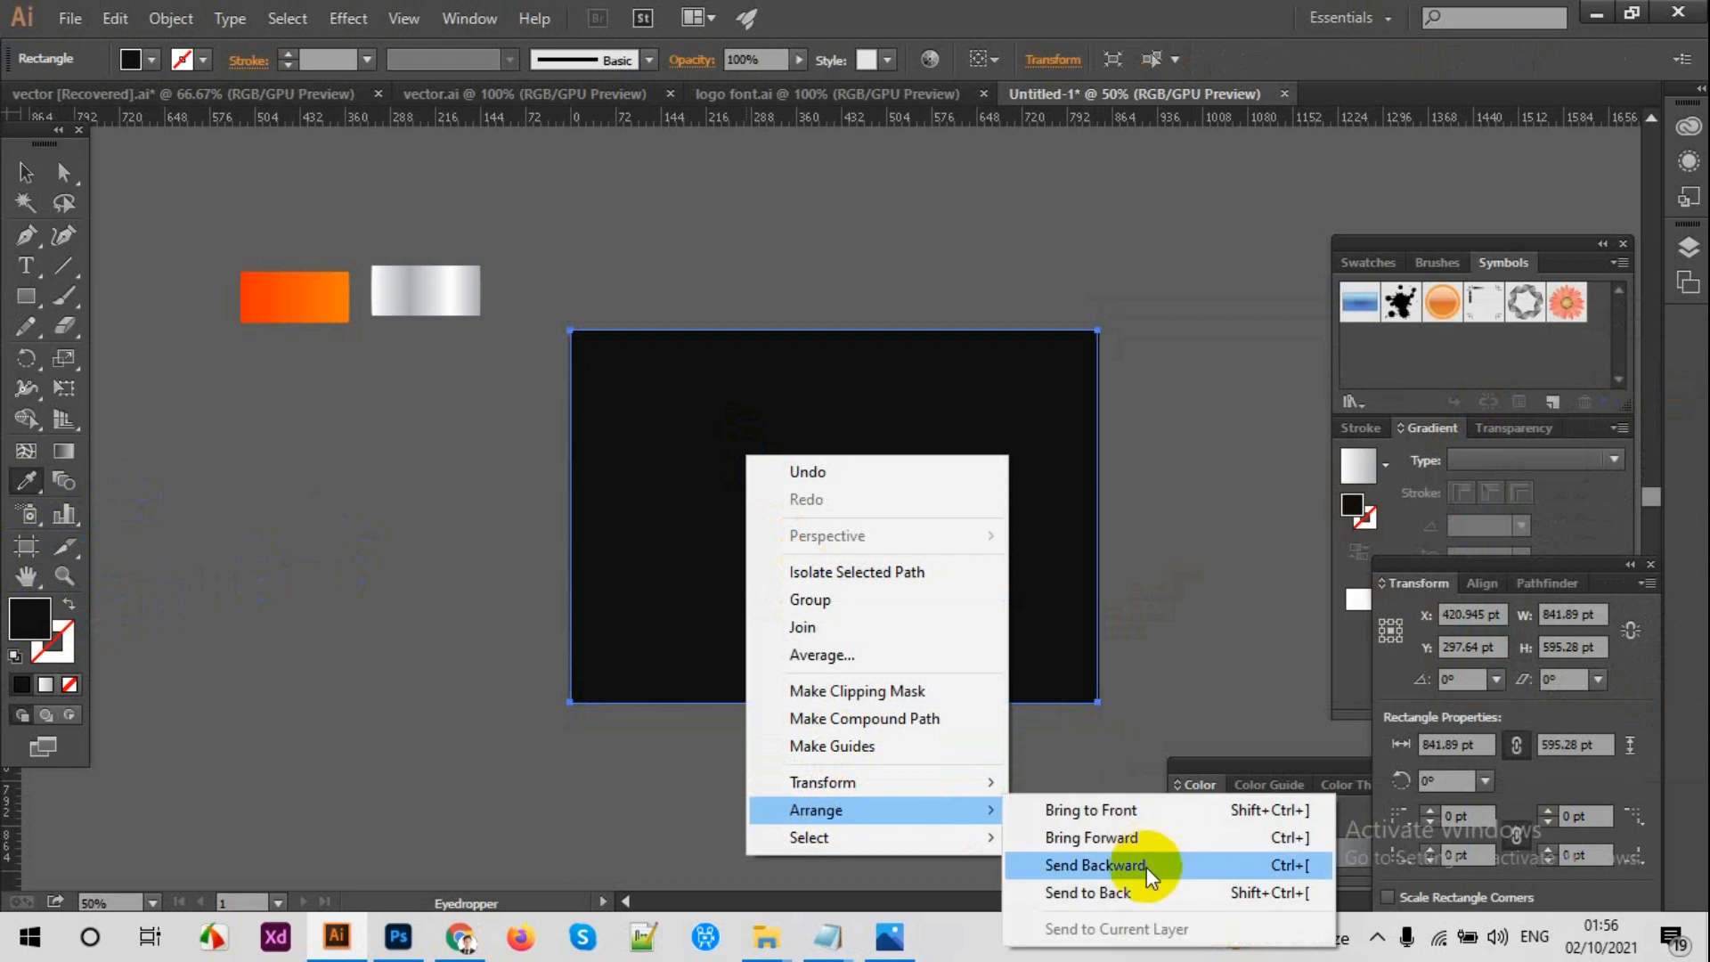
click(1146, 867)
click(26, 172)
click(732, 397)
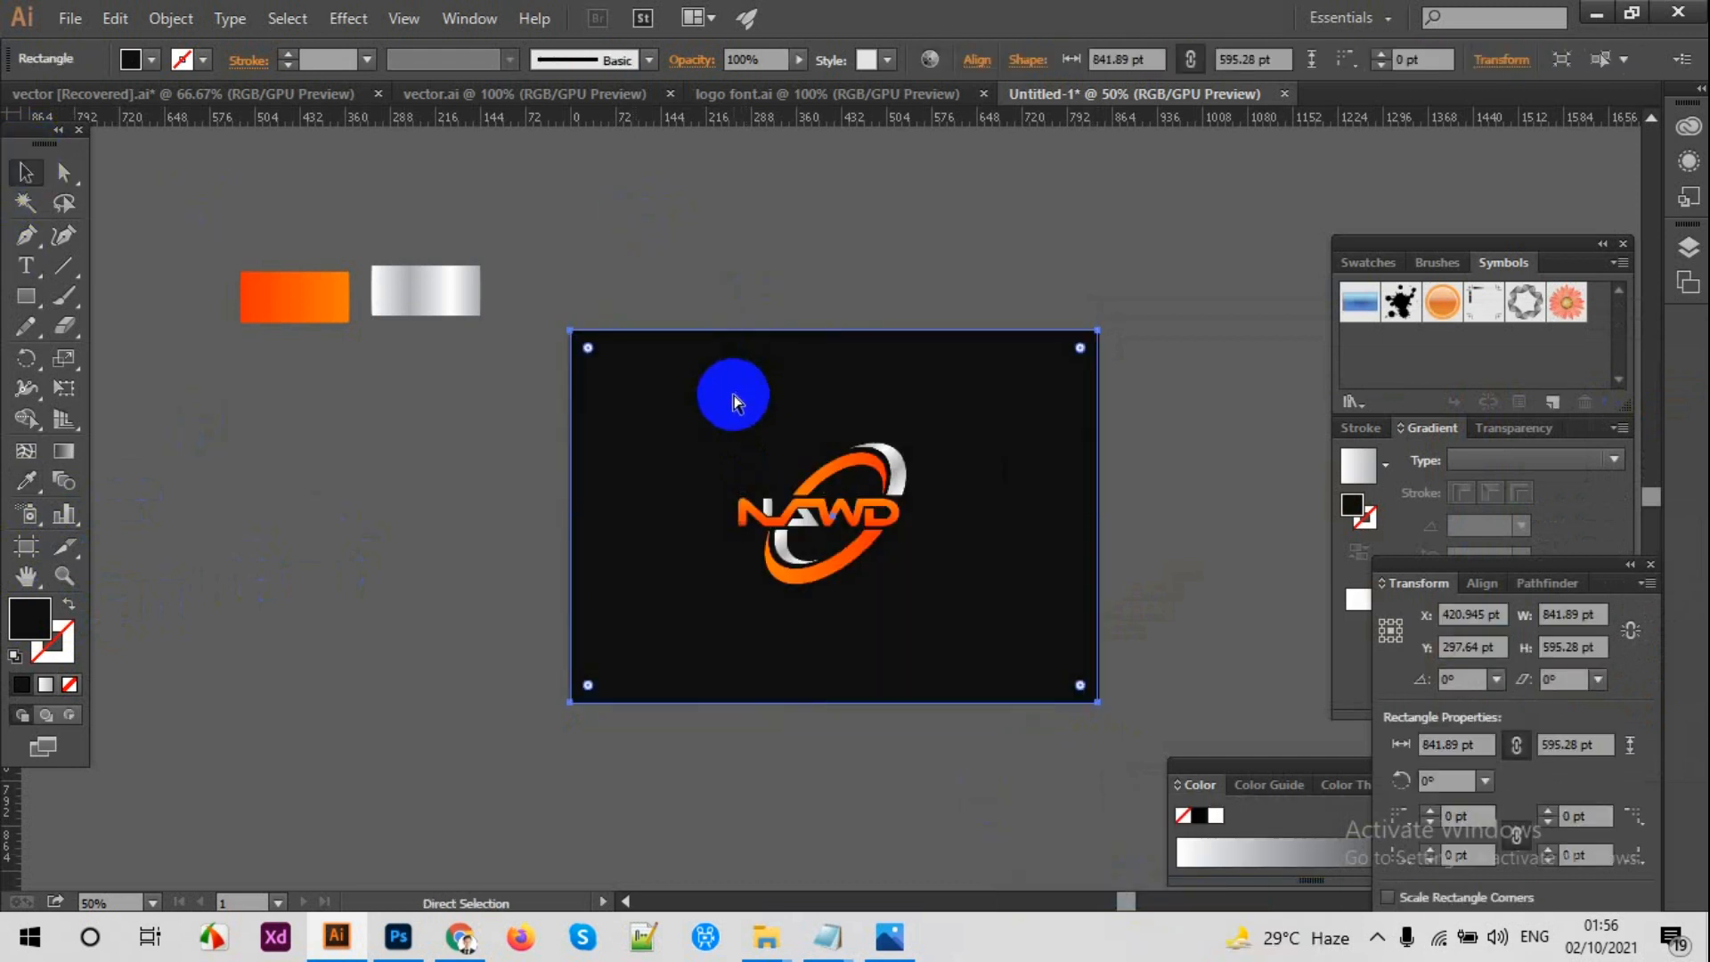
key(ctrl+shift+a)
key(ctrl+1)
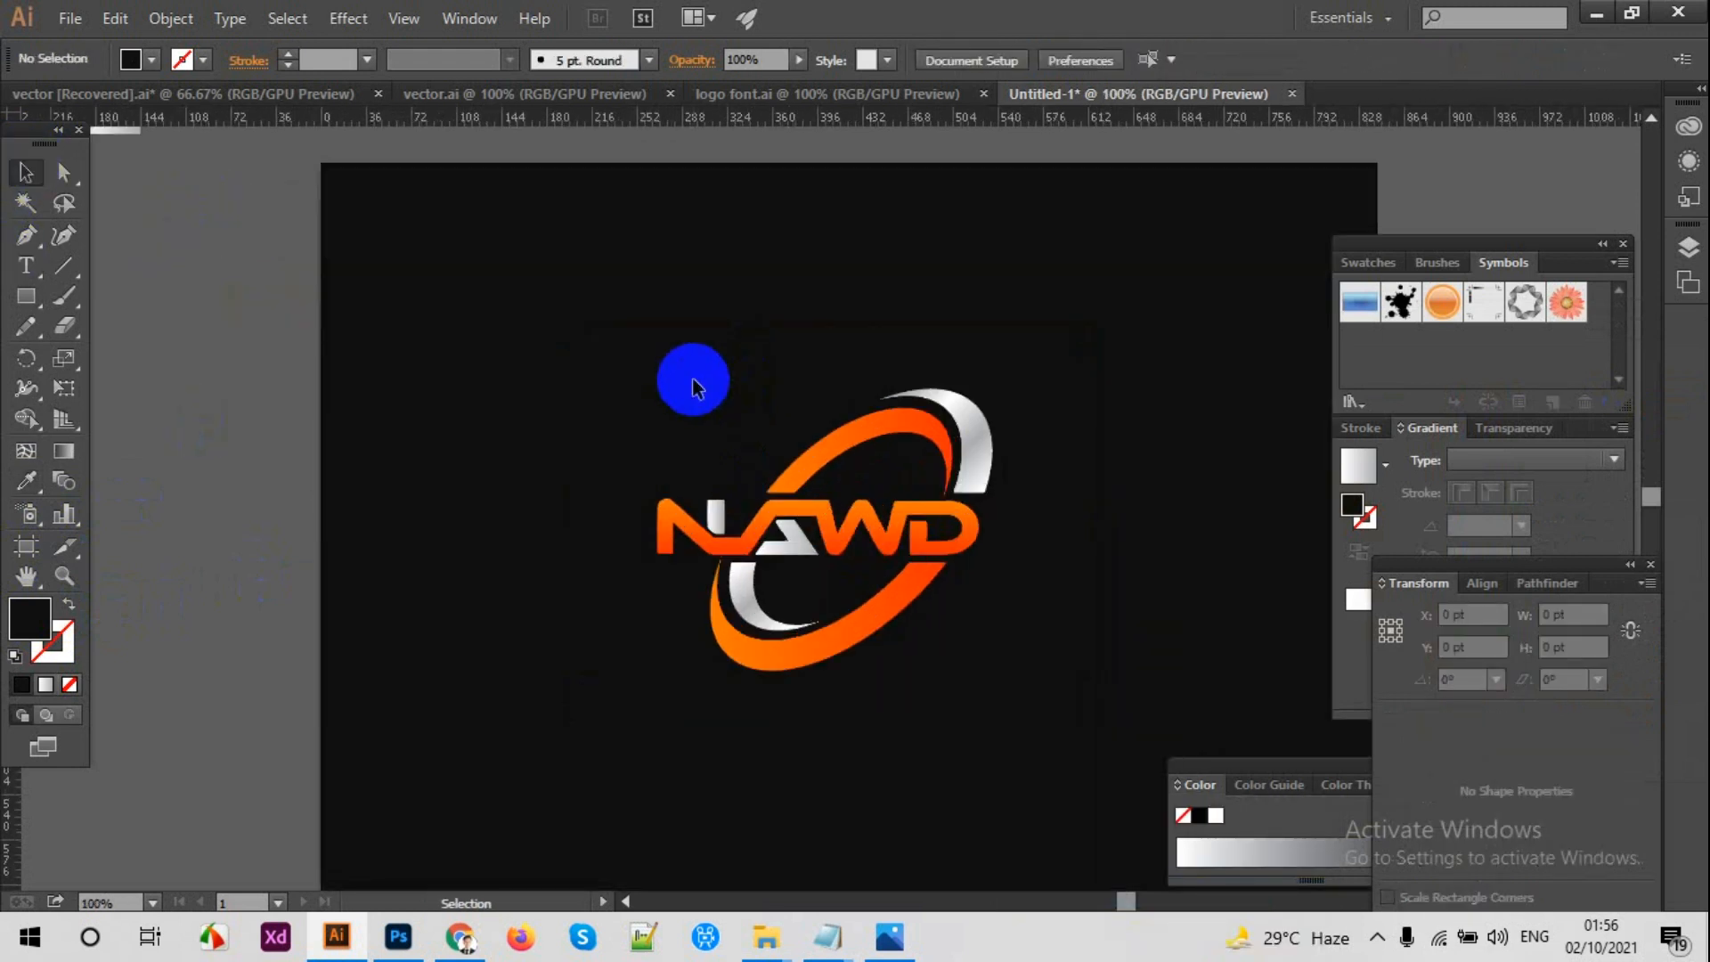
Step: Enlarge the whole logo slightly, keeping it centered on the dark background
scroll(686, 374, down, 2)
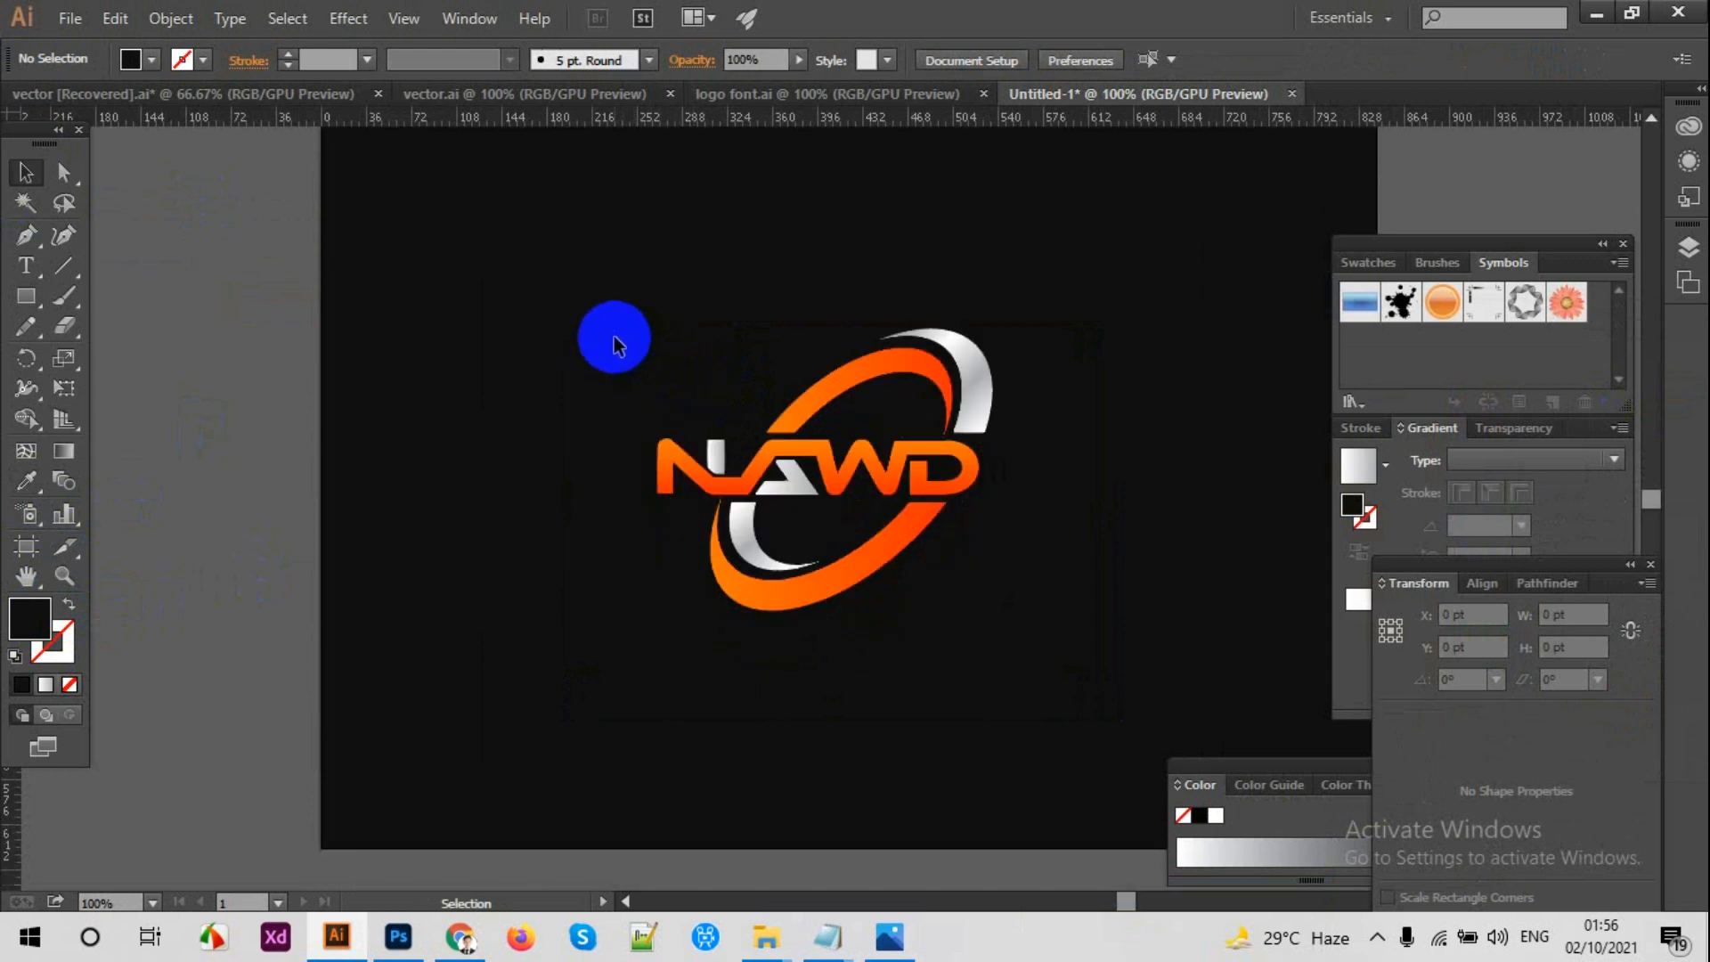
key(ctrl+minus)
drag(877, 319, 832, 305)
key(ctrl+plus)
drag(433, 217, 953, 610)
click(1124, 510)
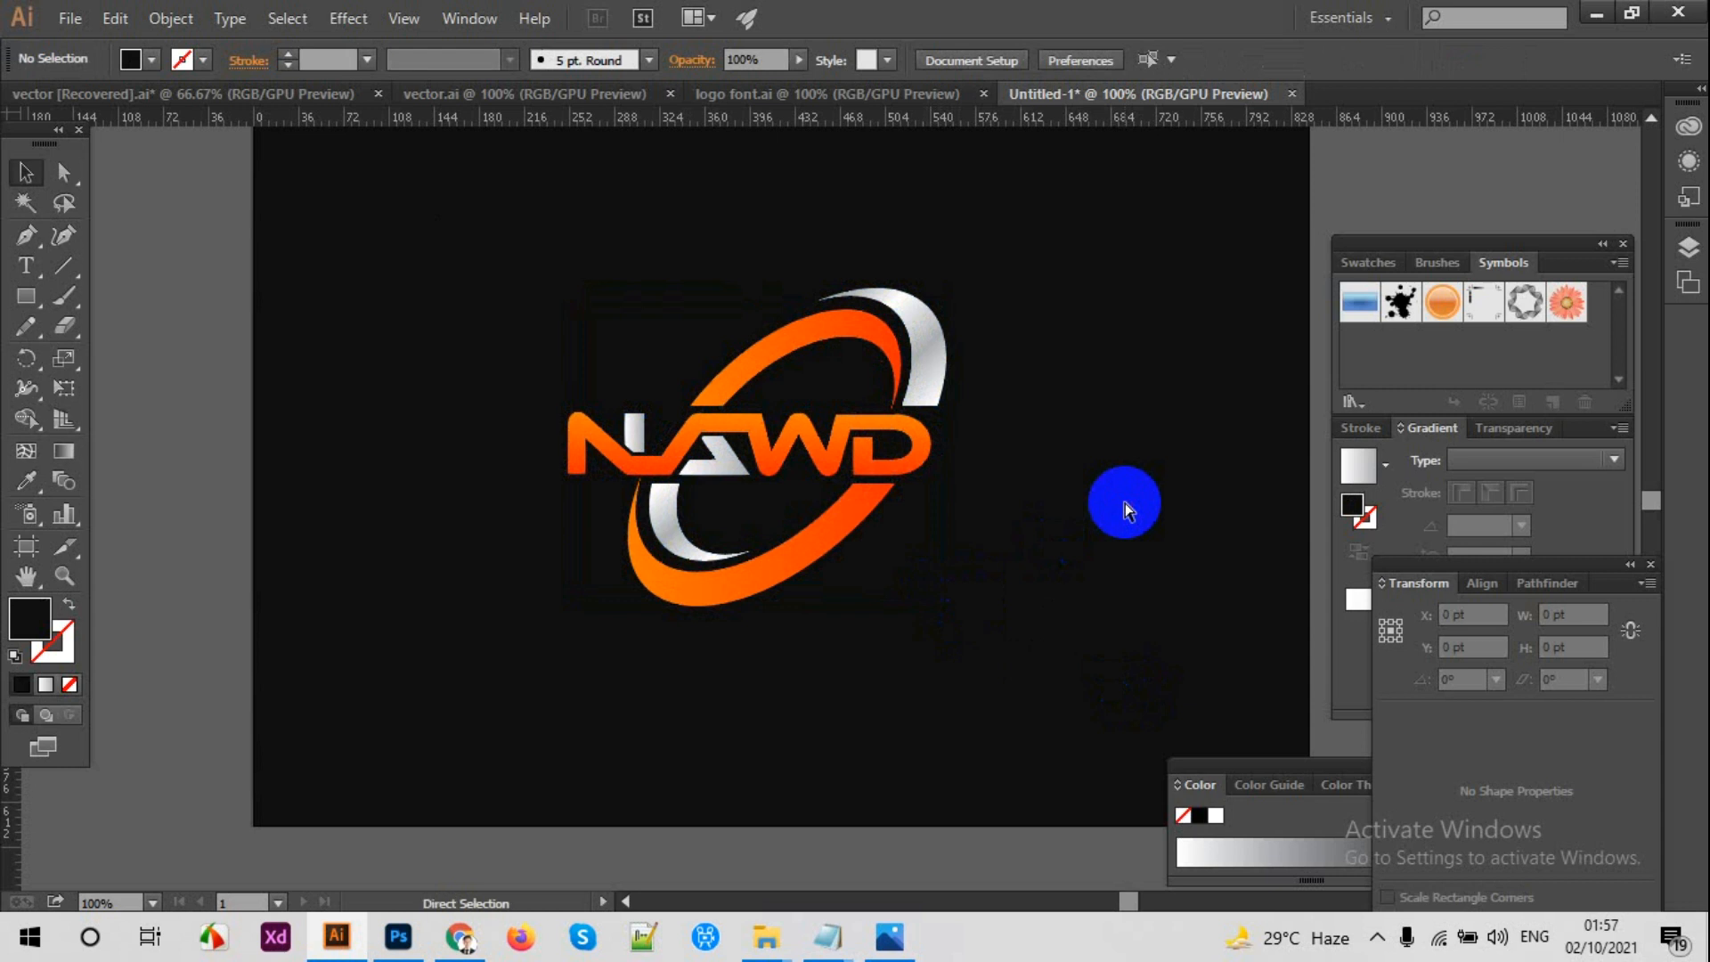
Step: Add the tagline text "NORTH ALABAMA WAR DAWGS" below the logo in Ethnocentric Regular at 12 pt
key(ctrl+plus)
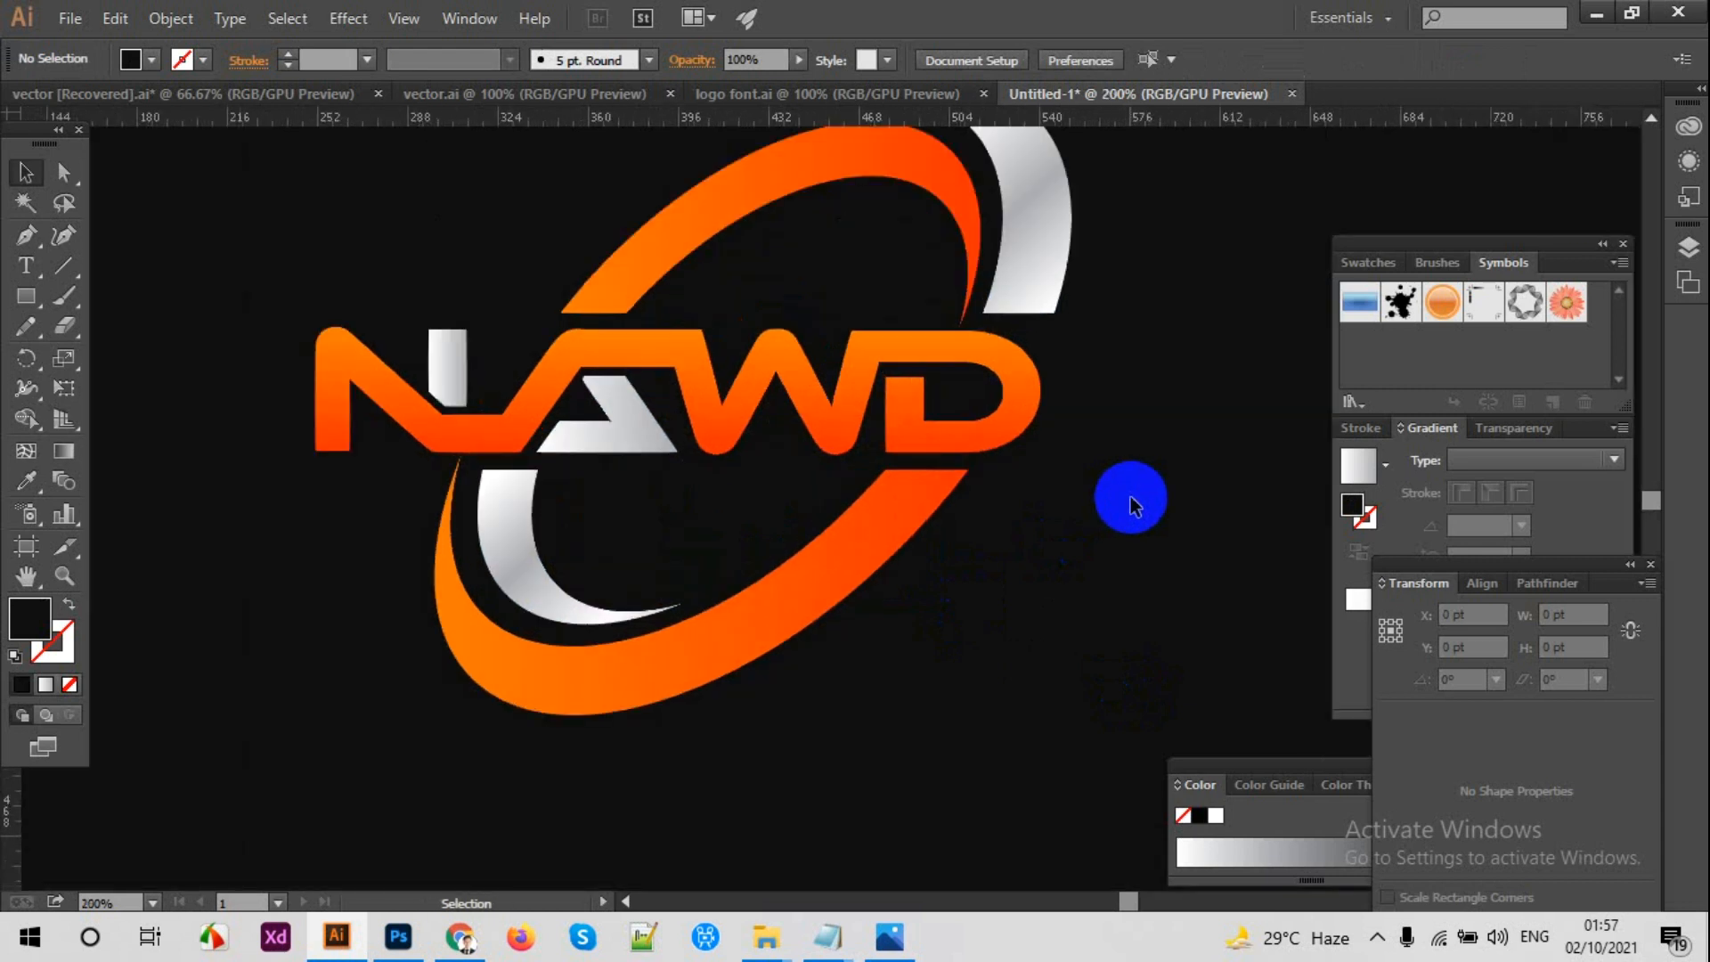
scroll(1128, 495, down, 3)
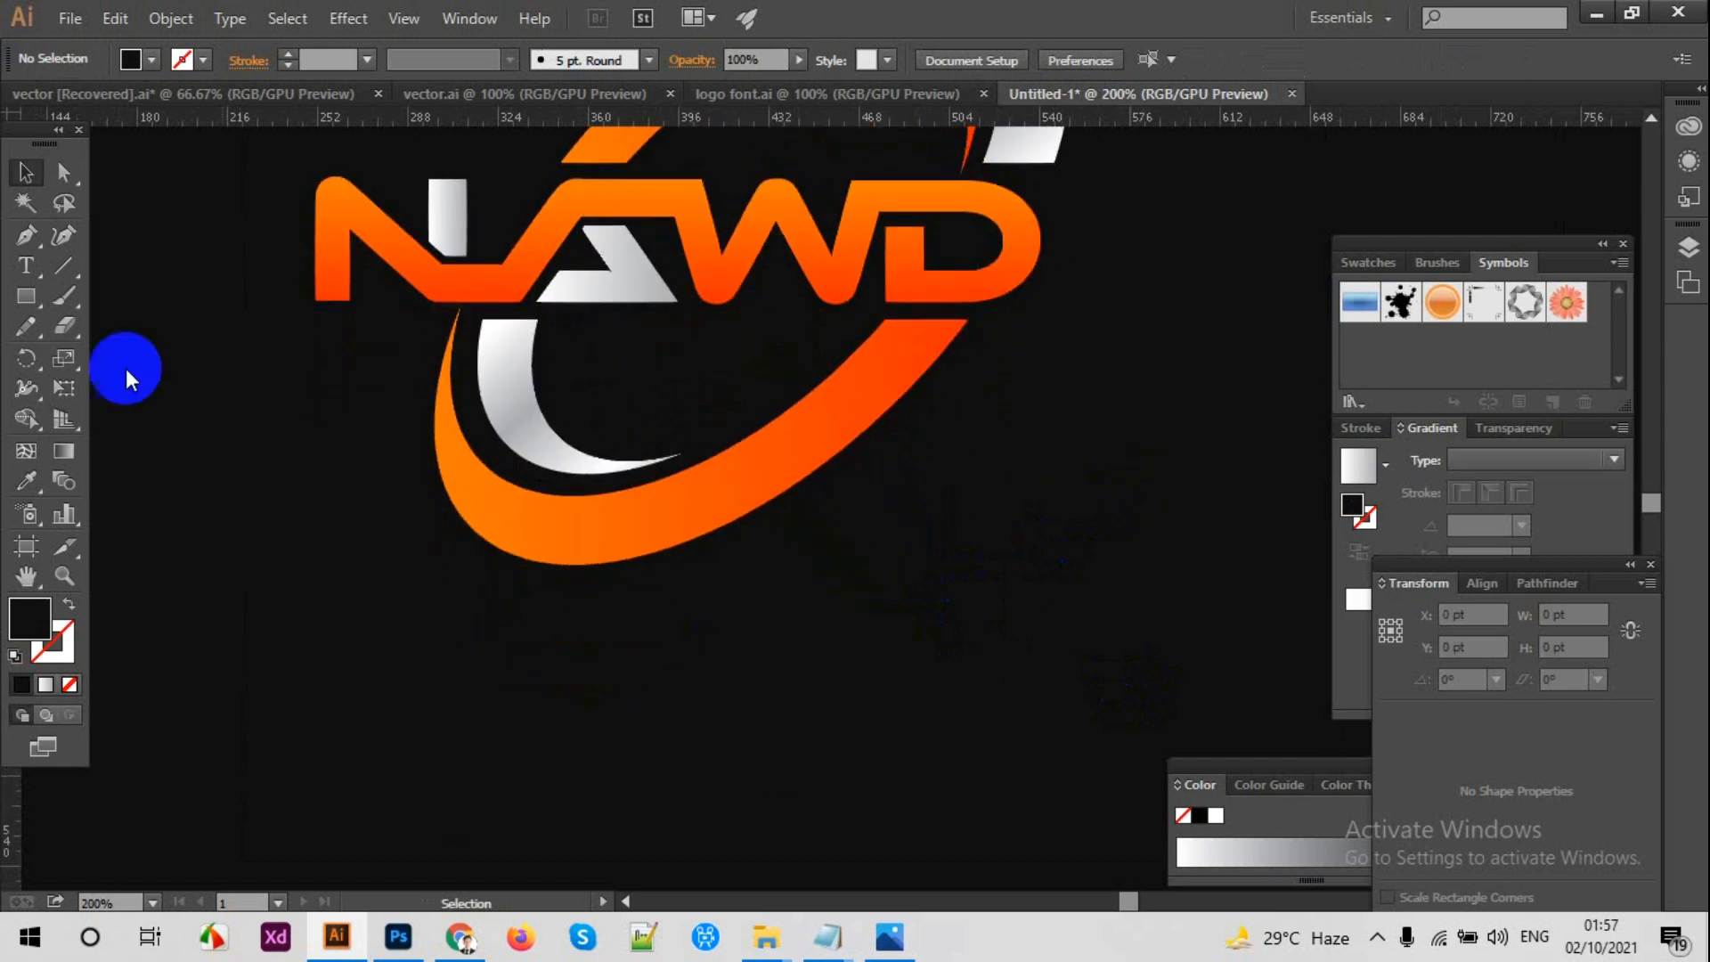
click(27, 264)
scroll(643, 640, down, 2)
click(643, 640)
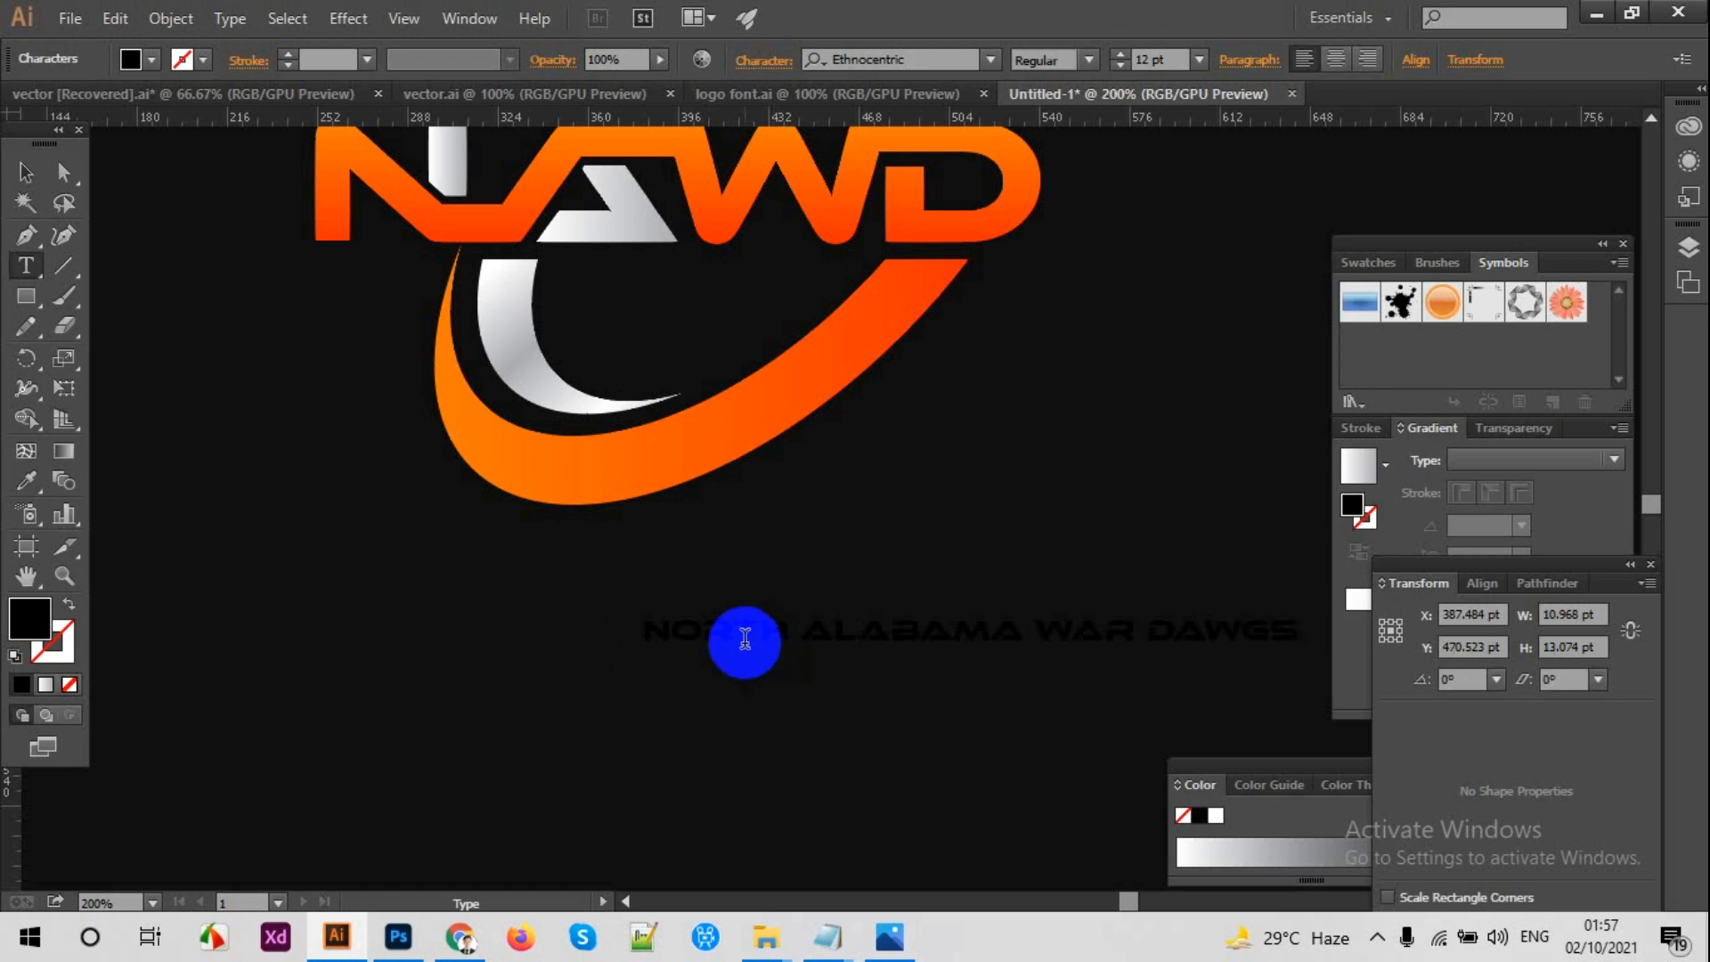
Step: Color the tagline white and move it so it sits roughly centered below the logo
double_click(745, 640)
key(ctrl+a)
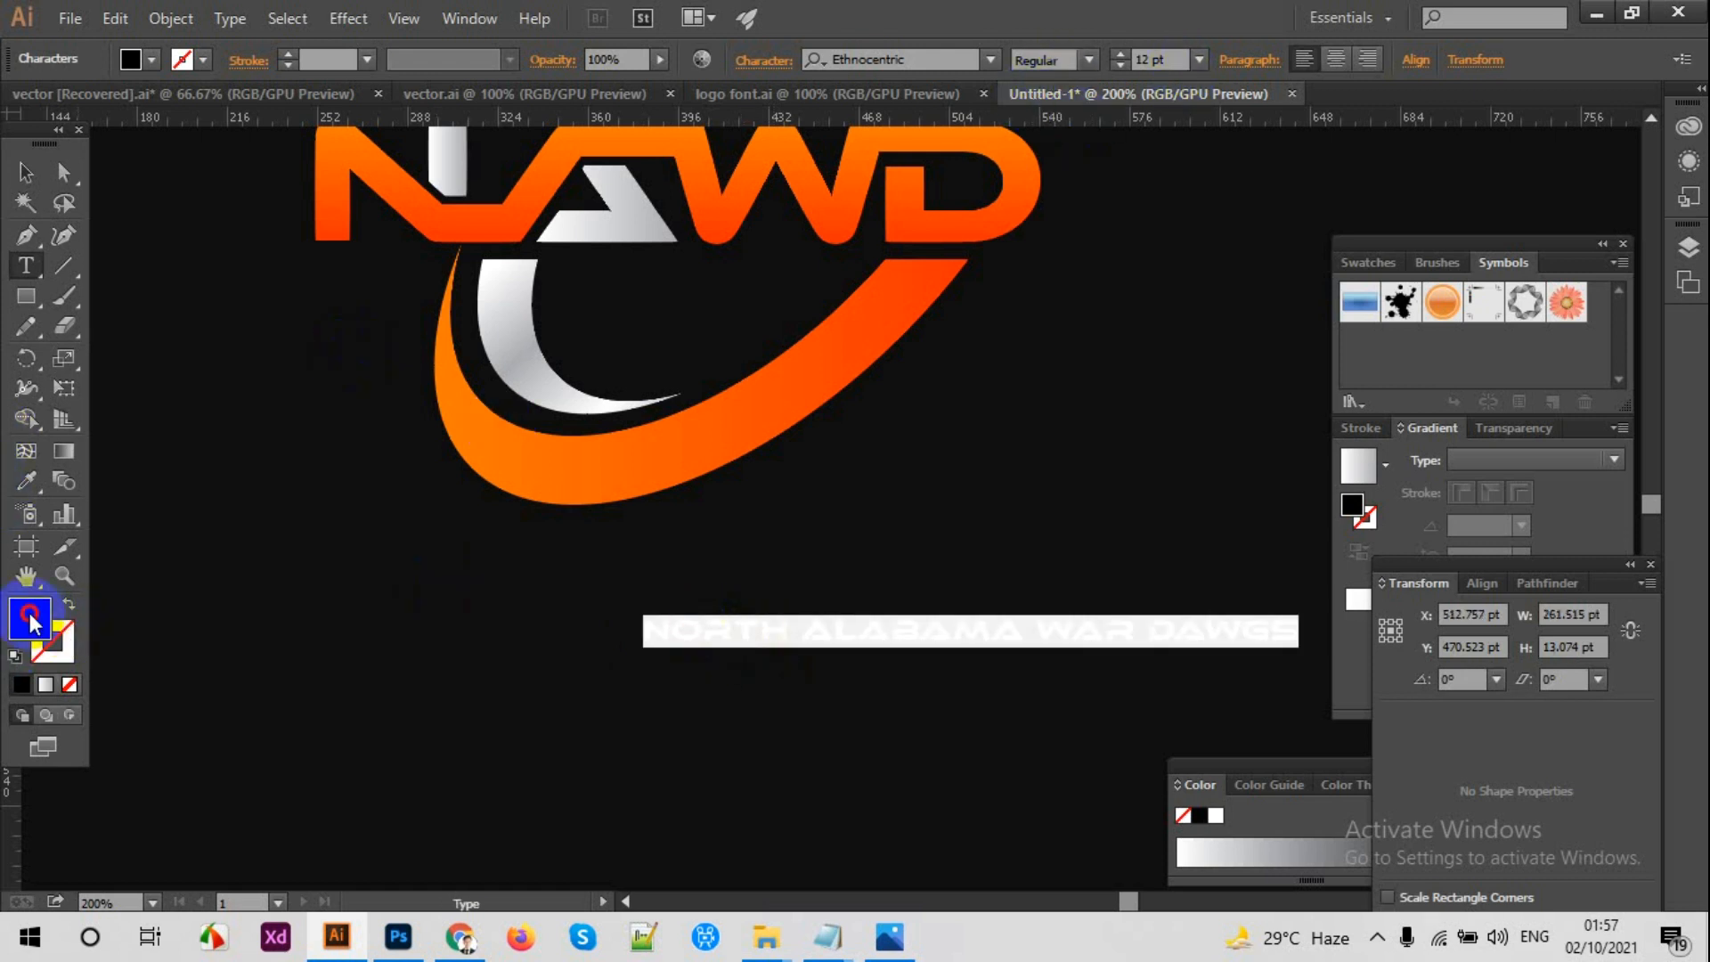
double_click(31, 619)
drag(1134, 412, 1120, 390)
key(Return)
click(26, 172)
click(487, 537)
drag(791, 625, 492, 675)
Step: Try the Poppins Bold font on the tagline
double_click(491, 668)
key(ctrl+a)
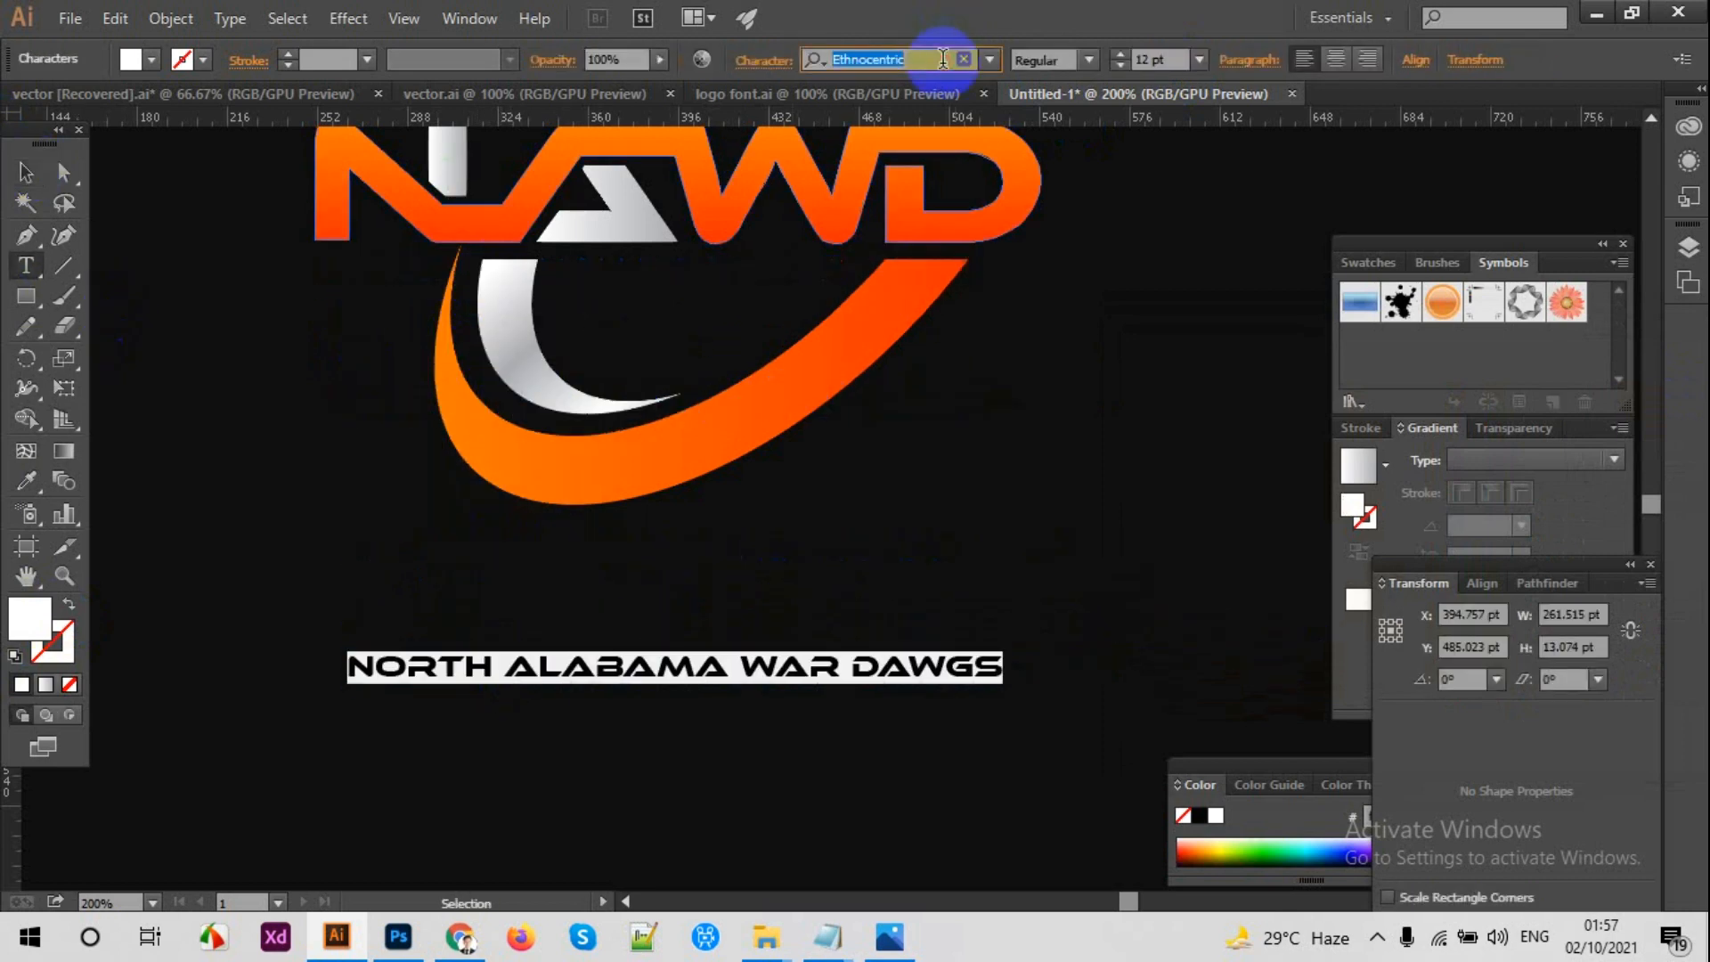
text(opp)
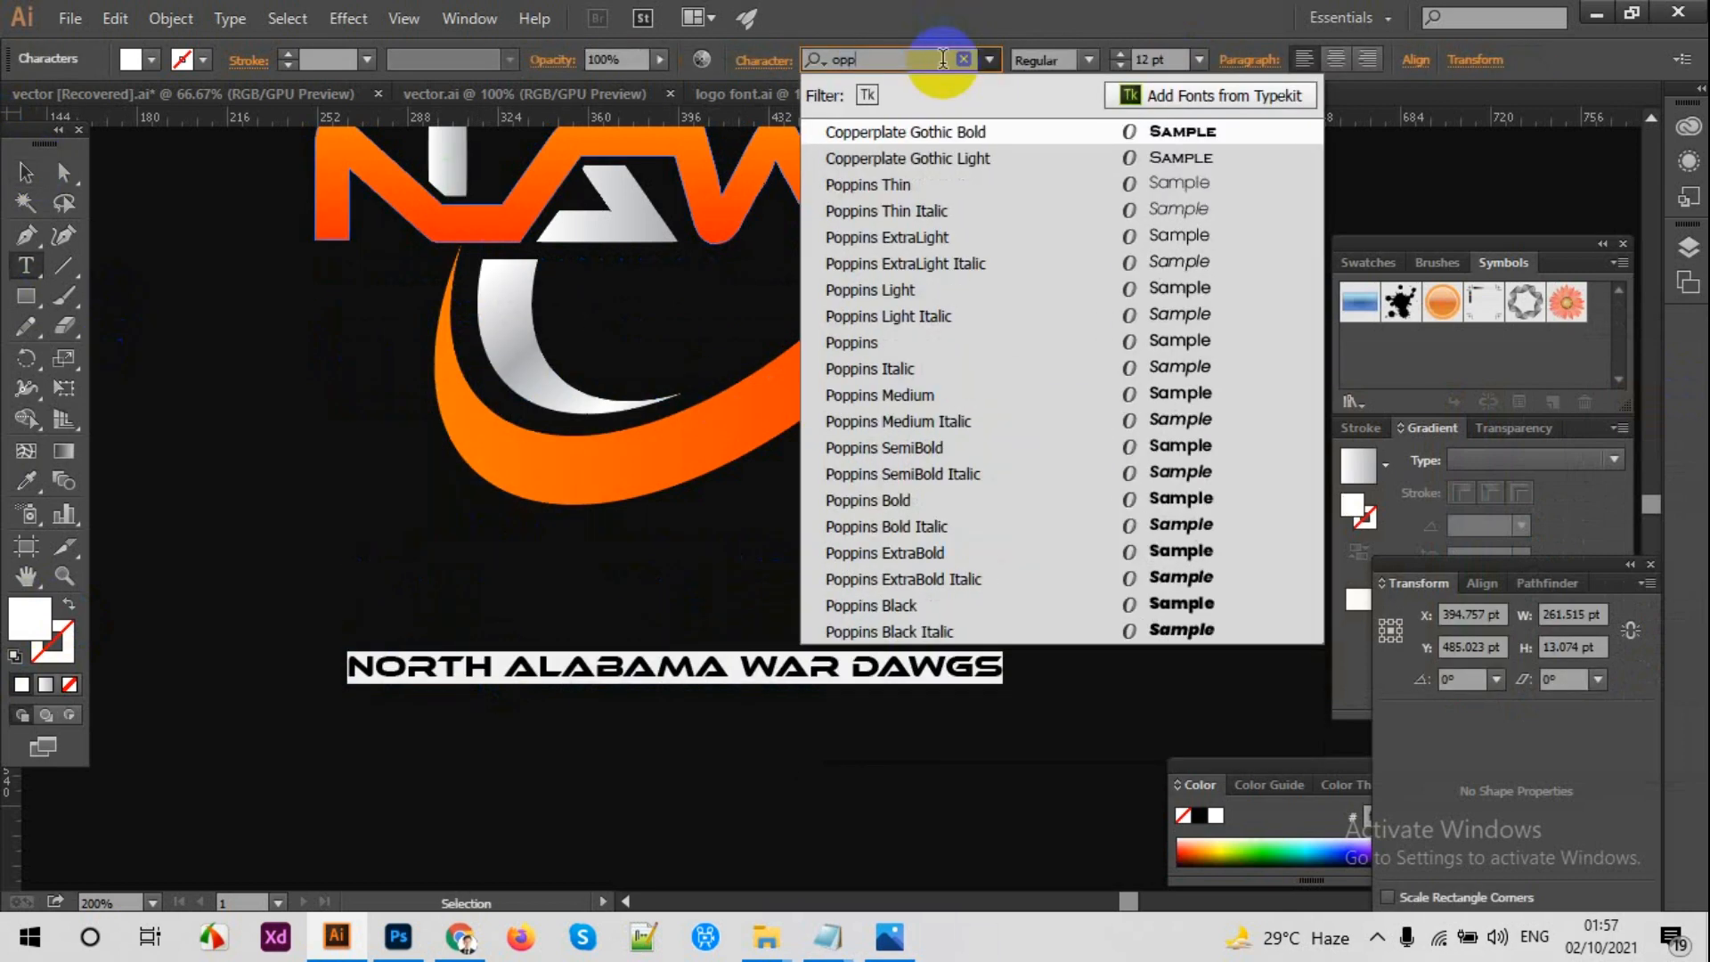
click(945, 506)
key(ctrl+z)
click(29, 179)
click(310, 443)
Step: Set the tagline's font size to 13 pt
double_click(562, 665)
key(ctrl+a)
click(1172, 50)
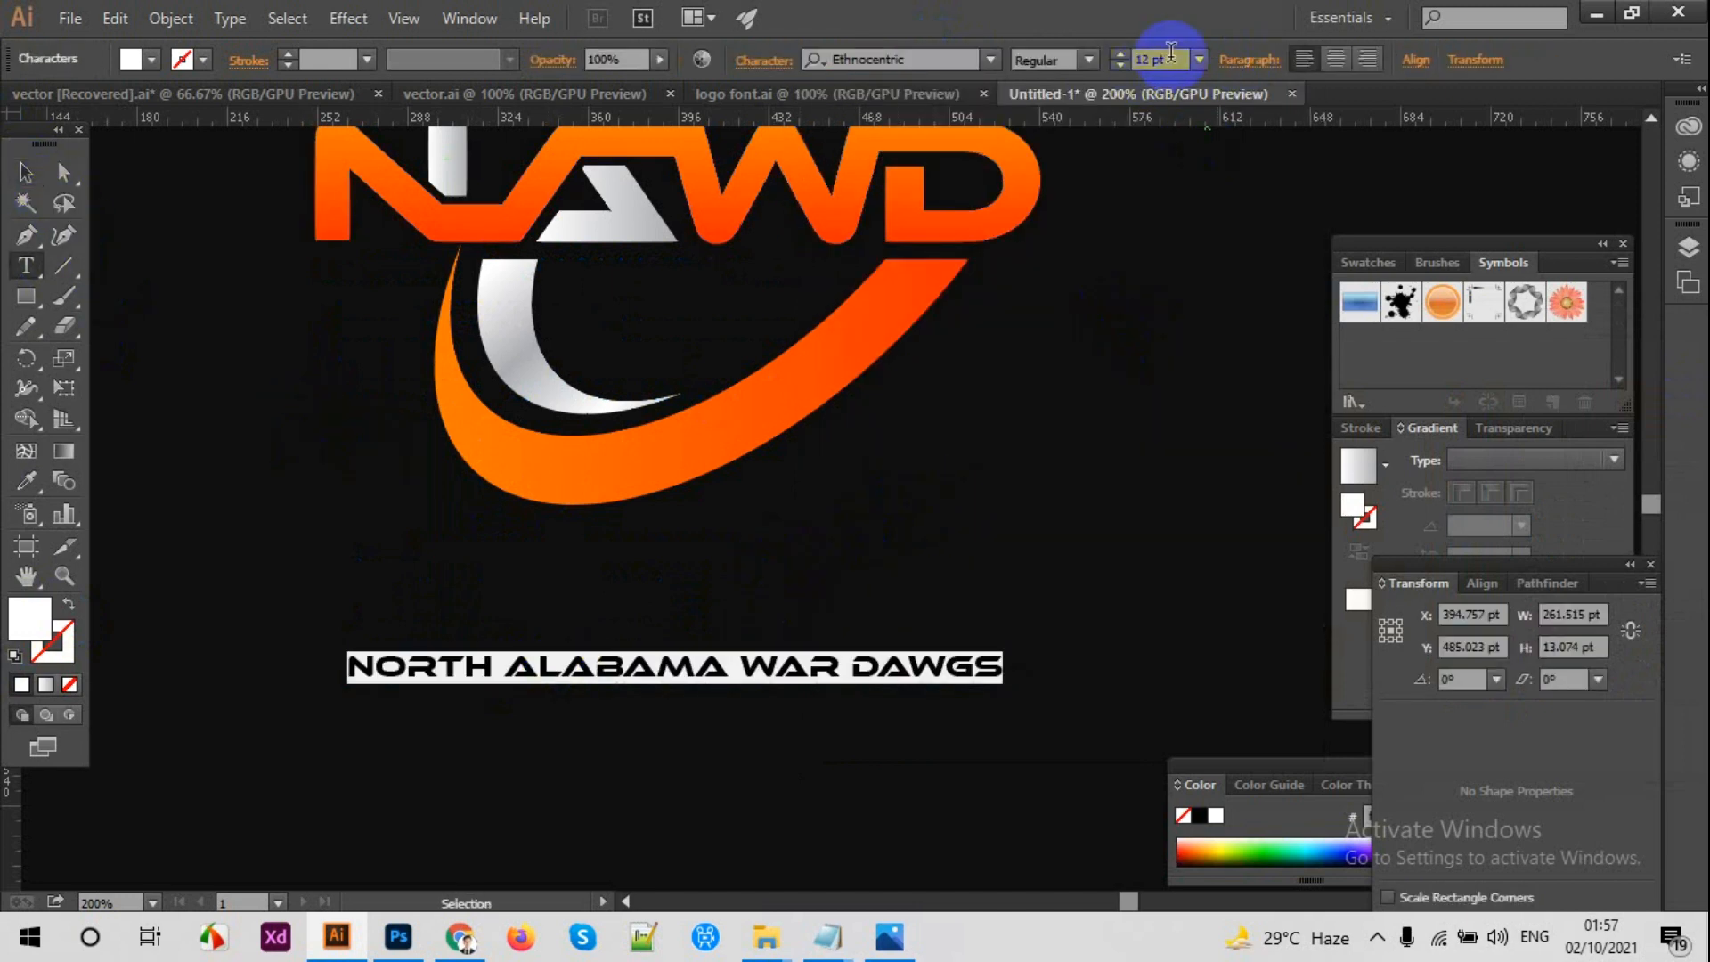
key(Up)
click(27, 172)
click(552, 606)
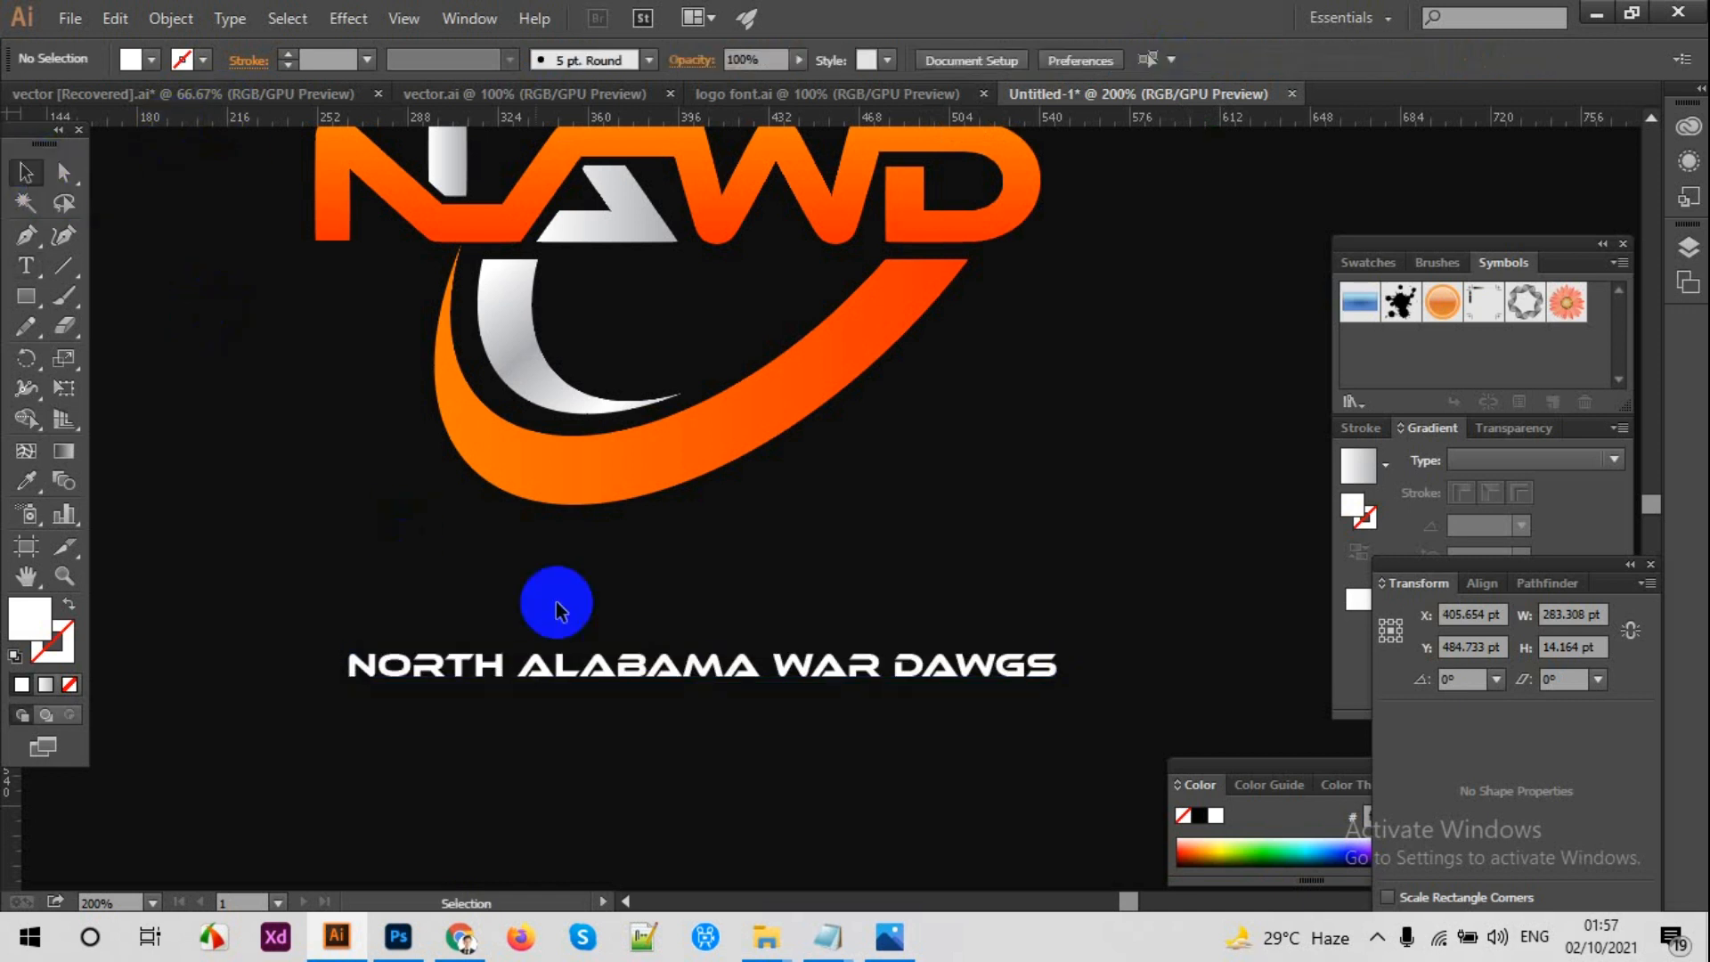
Step: Draw a horizontal straight line about 281 pt long with the Pen tool across the lower crescents, just below the NAWD lettering
key(ctrl+plus)
scroll(606, 472, up, 3)
click(26, 236)
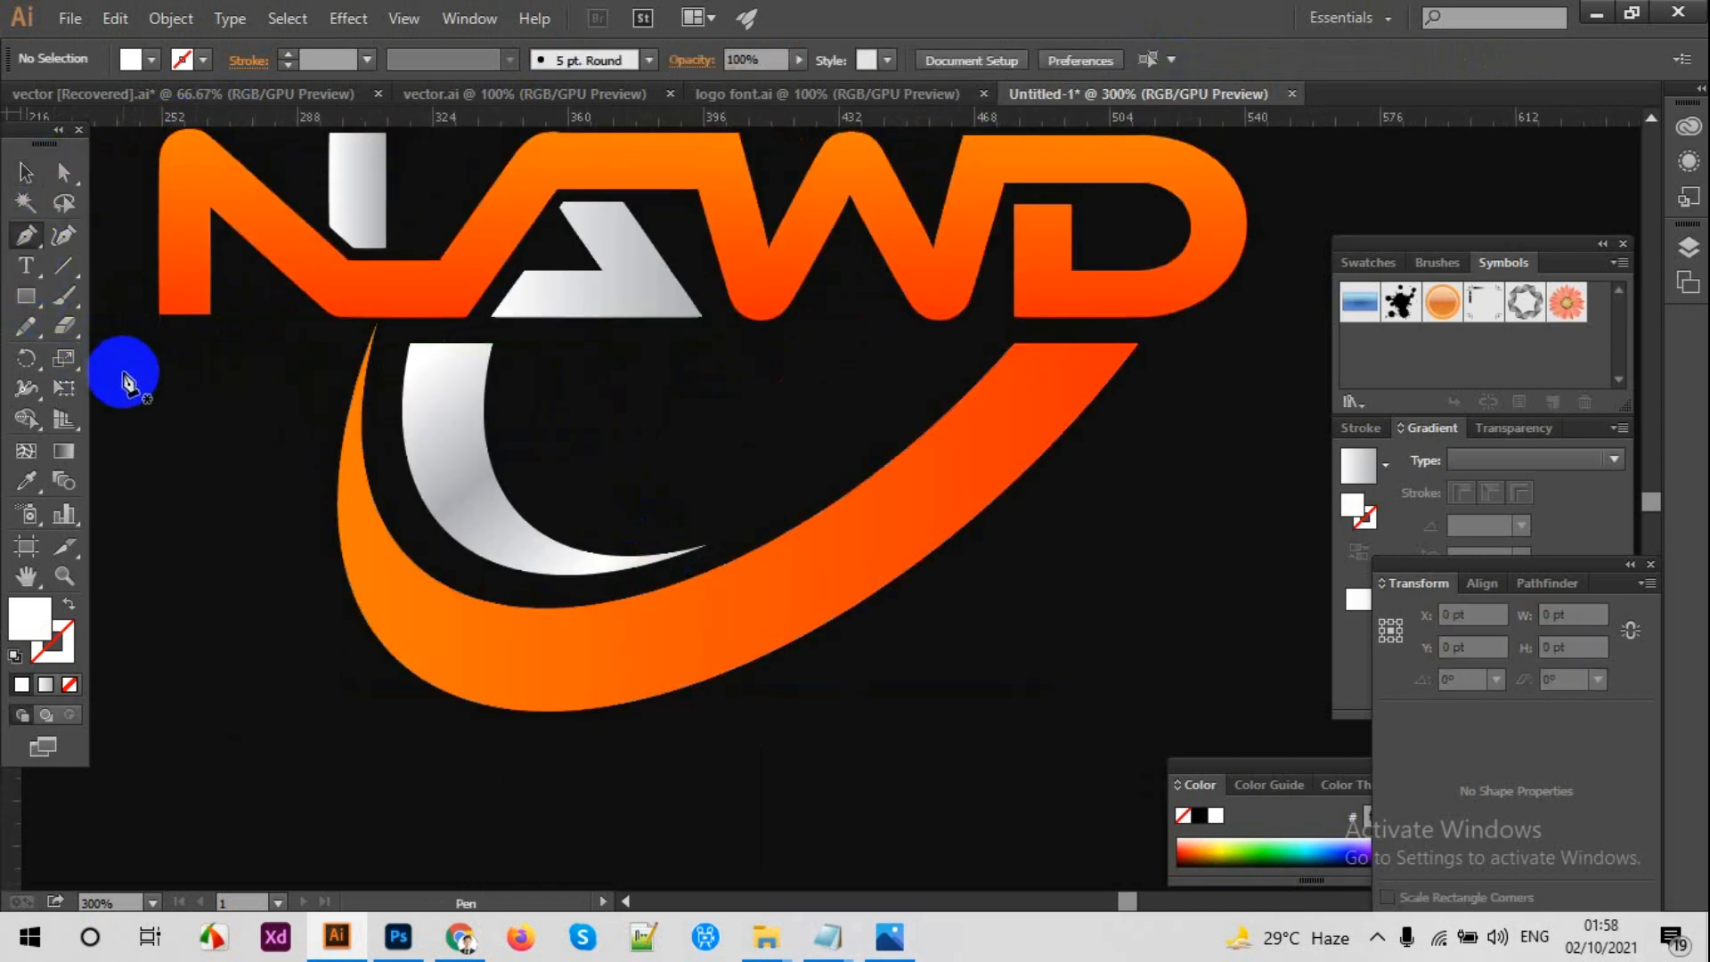
click(122, 380)
click(1178, 379)
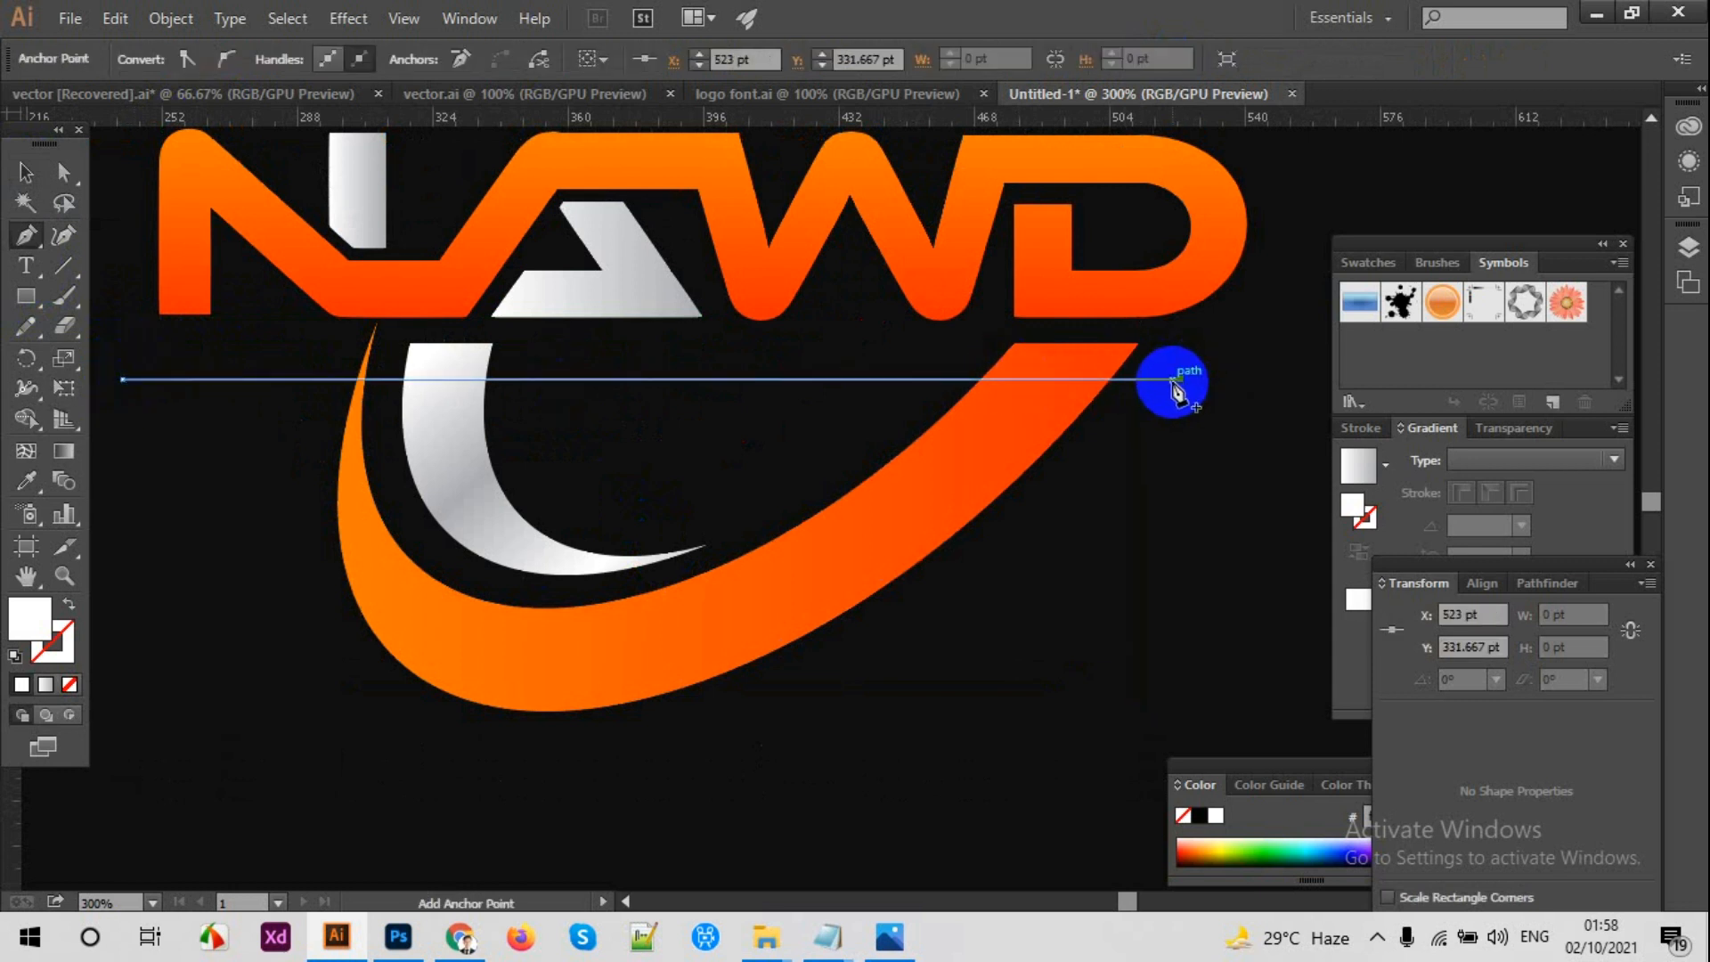
click(26, 172)
click(725, 458)
Step: Move the tagline up directly beneath the NAWD lettering, aligned with the N's left edge
scroll(744, 773, down, 3)
drag(745, 797, 745, 429)
scroll(748, 440, up, 5)
drag(1078, 624, 1030, 393)
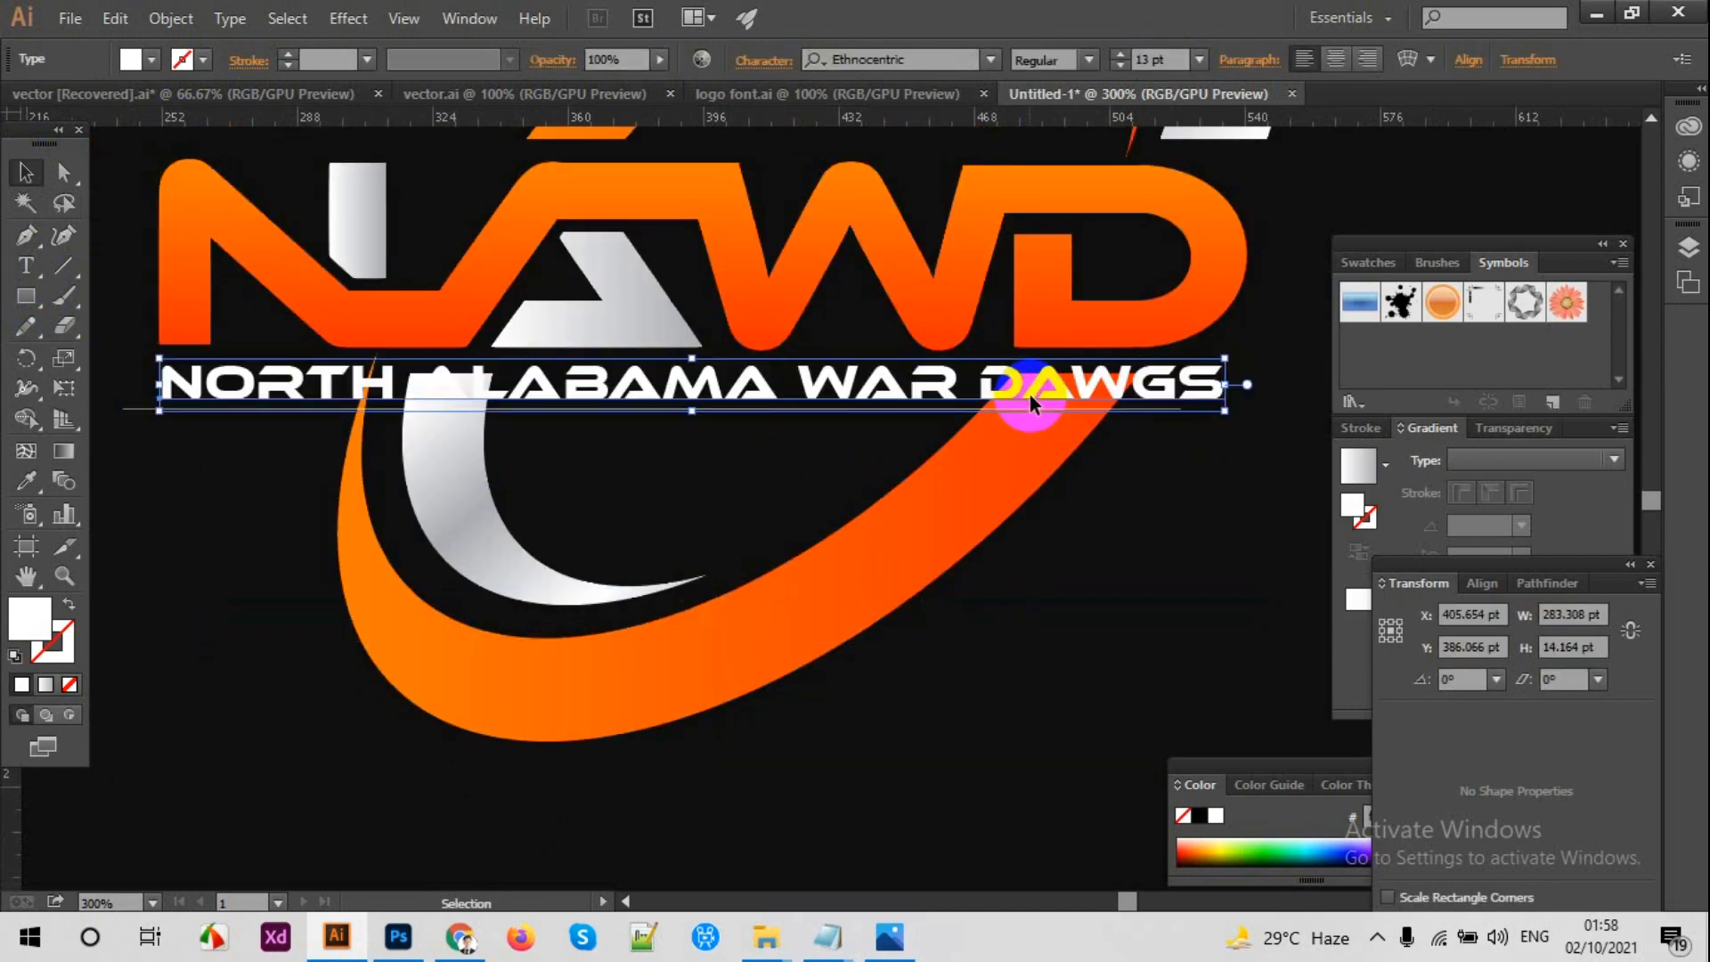
click(1279, 544)
drag(1223, 505, 1123, 522)
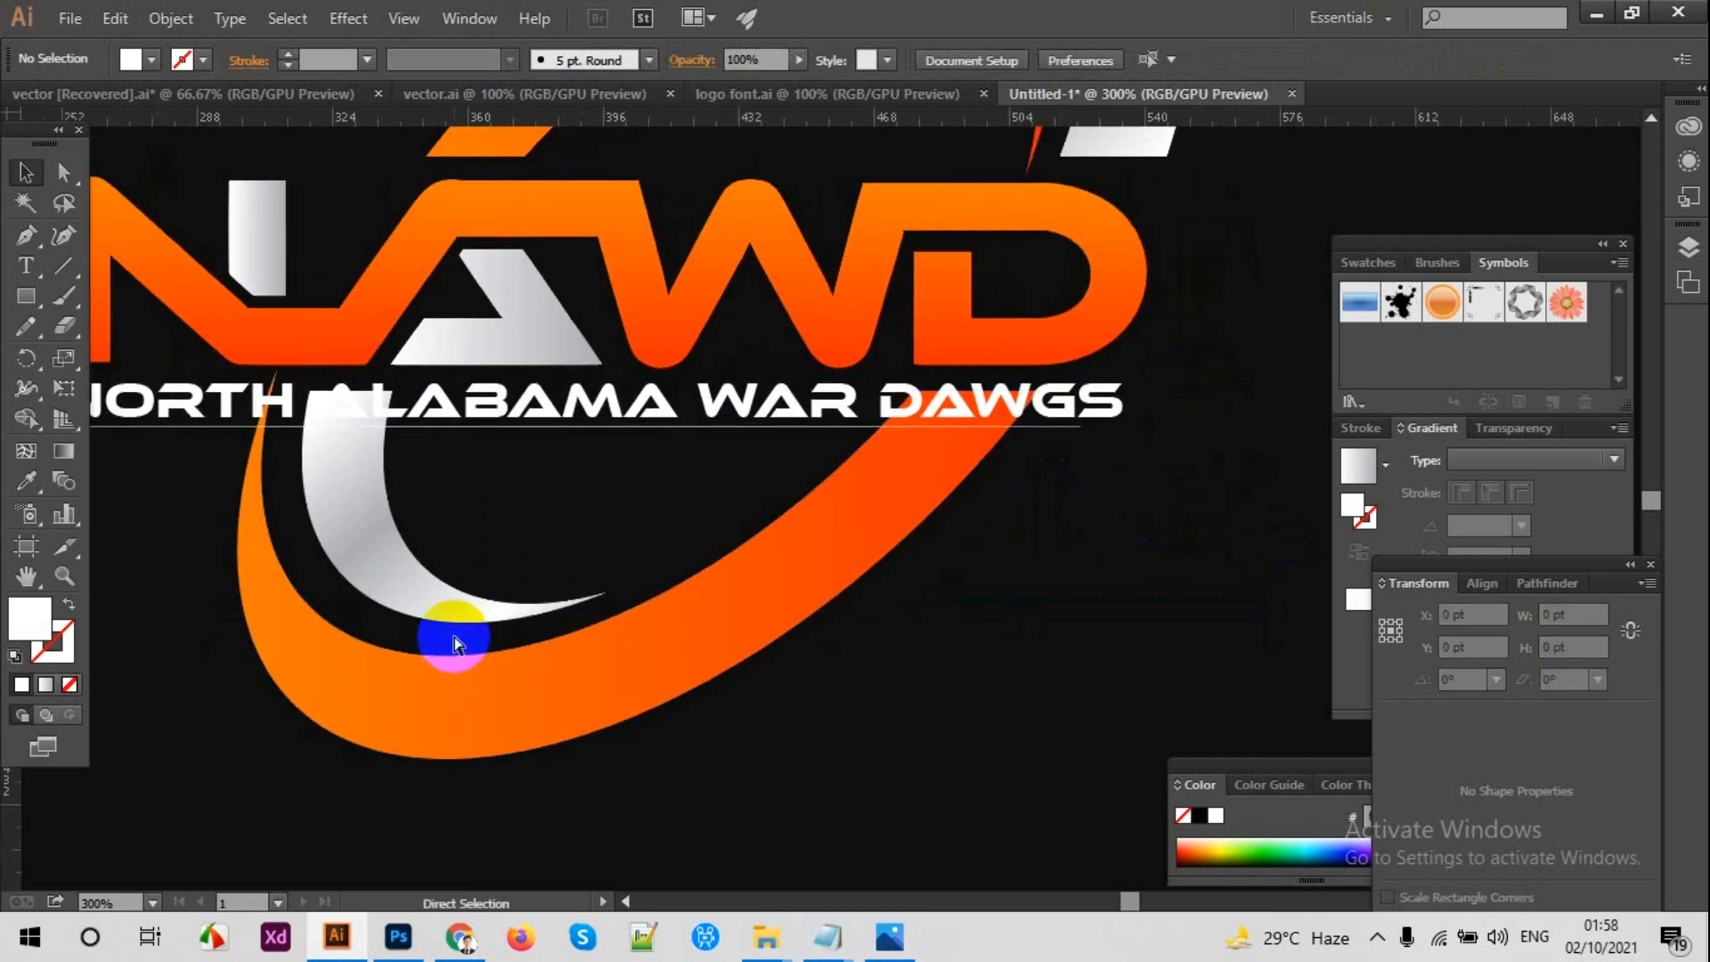
Step: Scale the tagline to reach the D's right edge and show a vertical guide at that edge
drag(30, 814, 1145, 402)
click(1112, 403)
right_click(1110, 538)
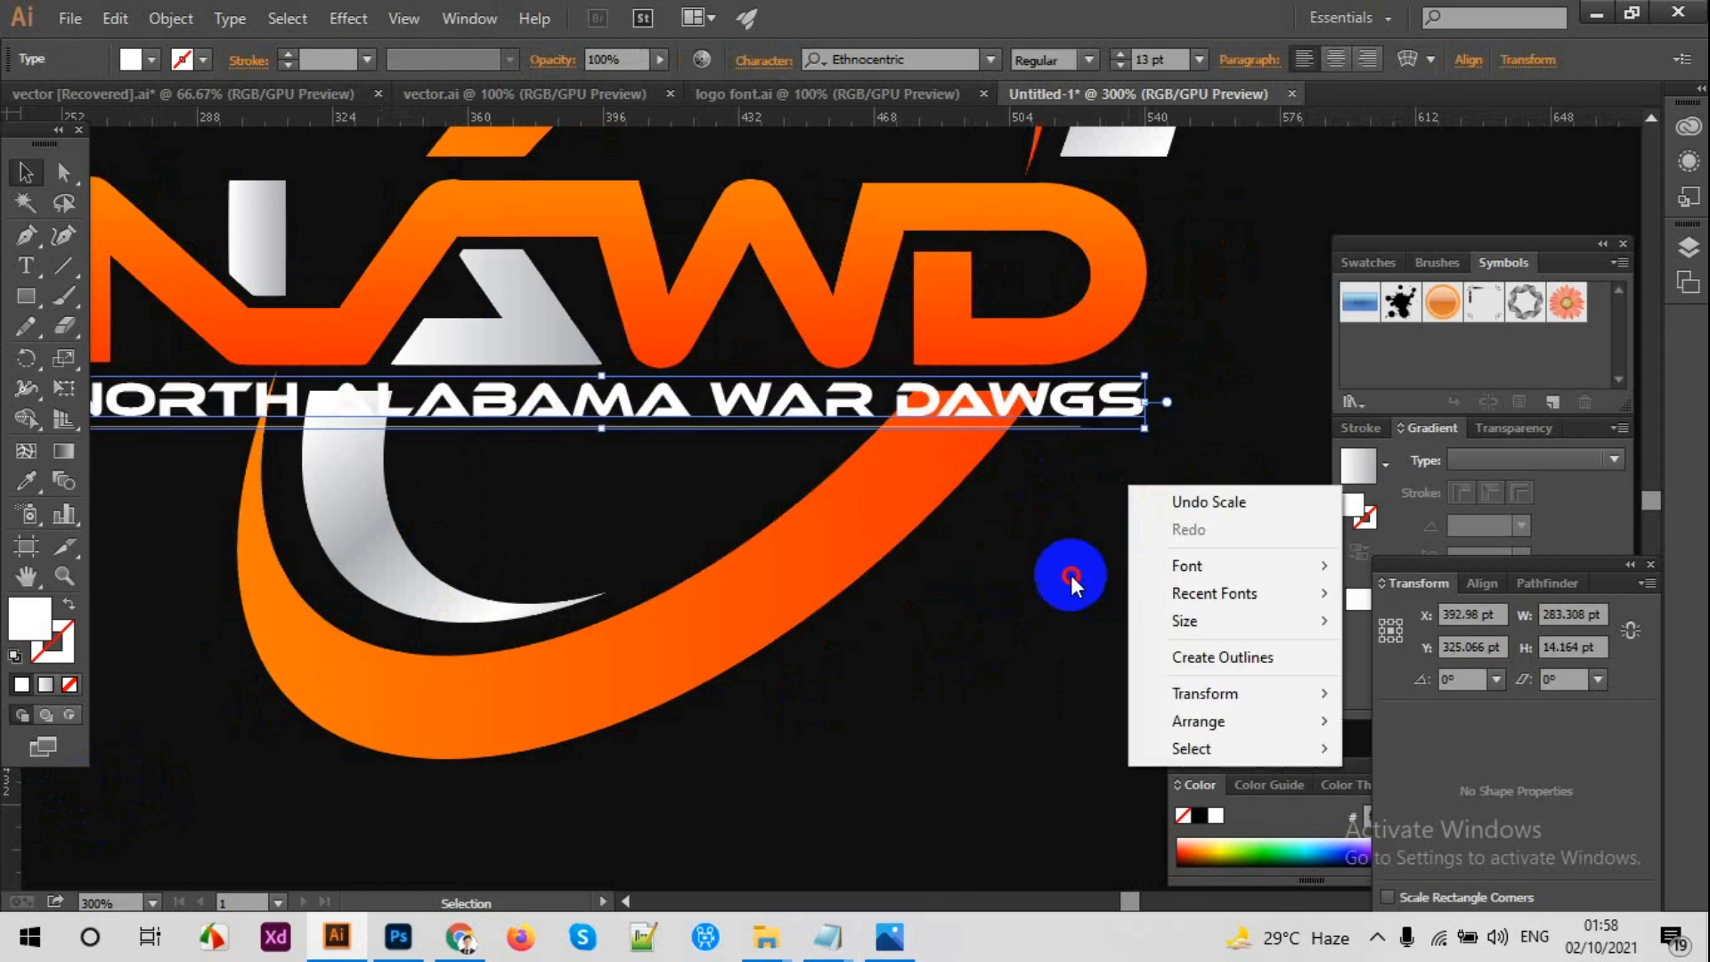
click(1016, 570)
right_click(1012, 573)
click(1080, 775)
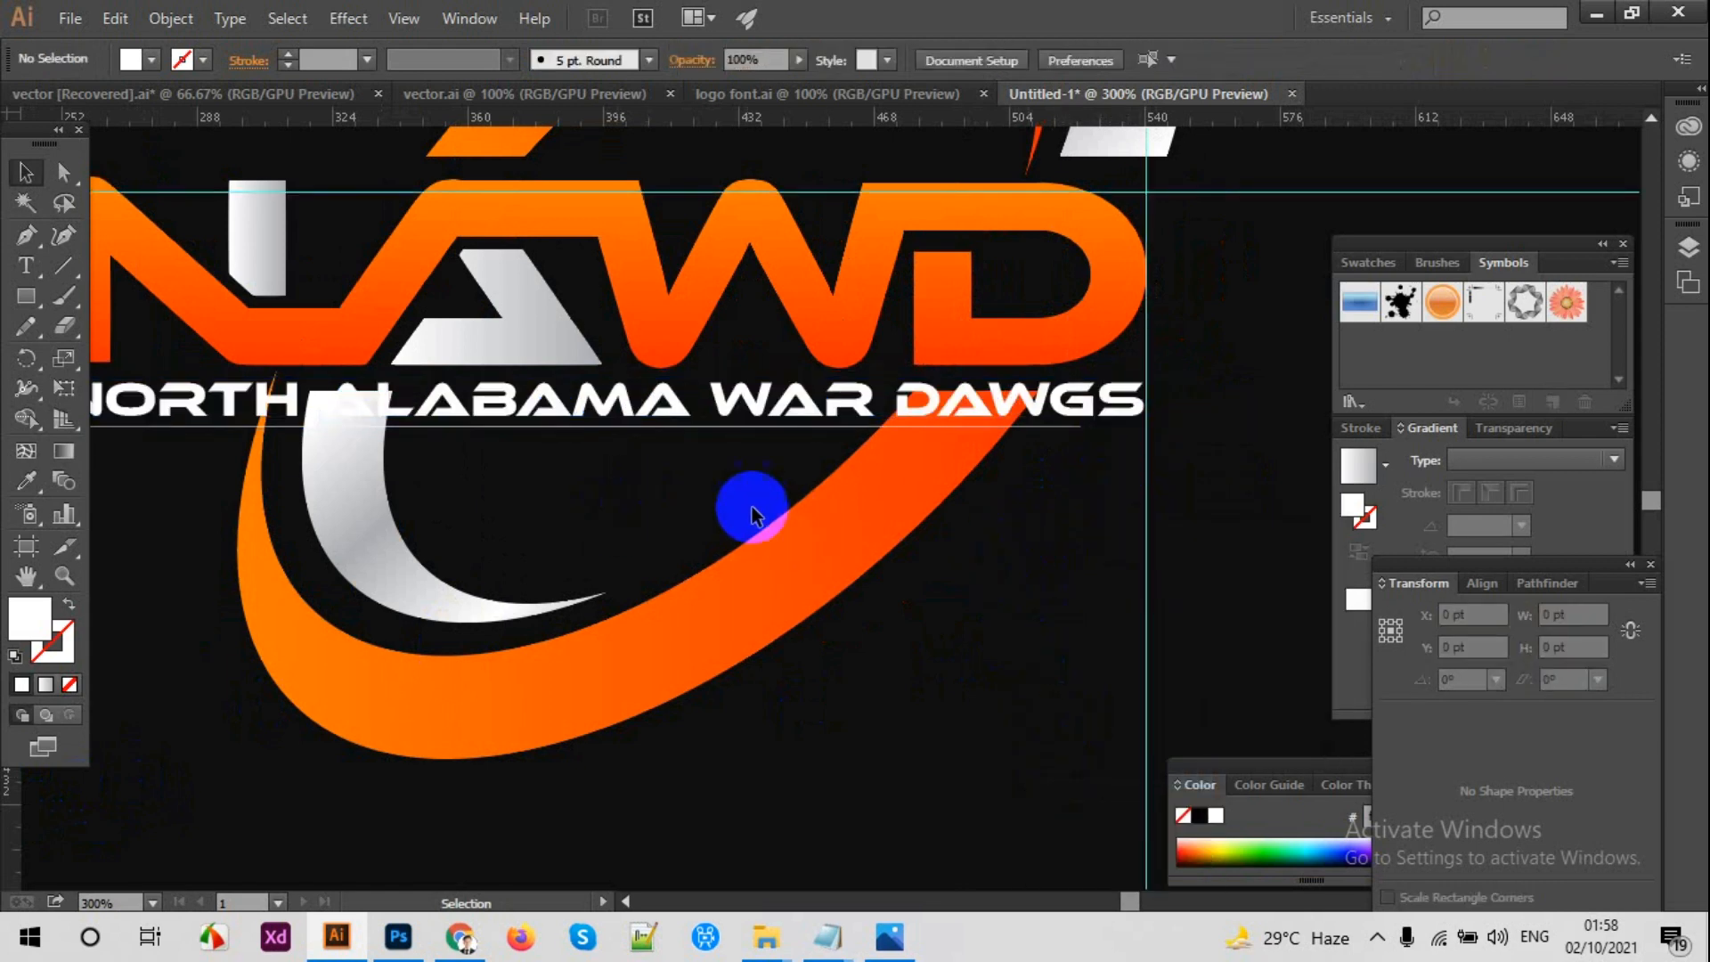
Step: Move the horizontal line slightly up, closer to the tagline's underside
drag(660, 432, 667, 442)
key(ctrl+plus)
key(ctrl+plus)
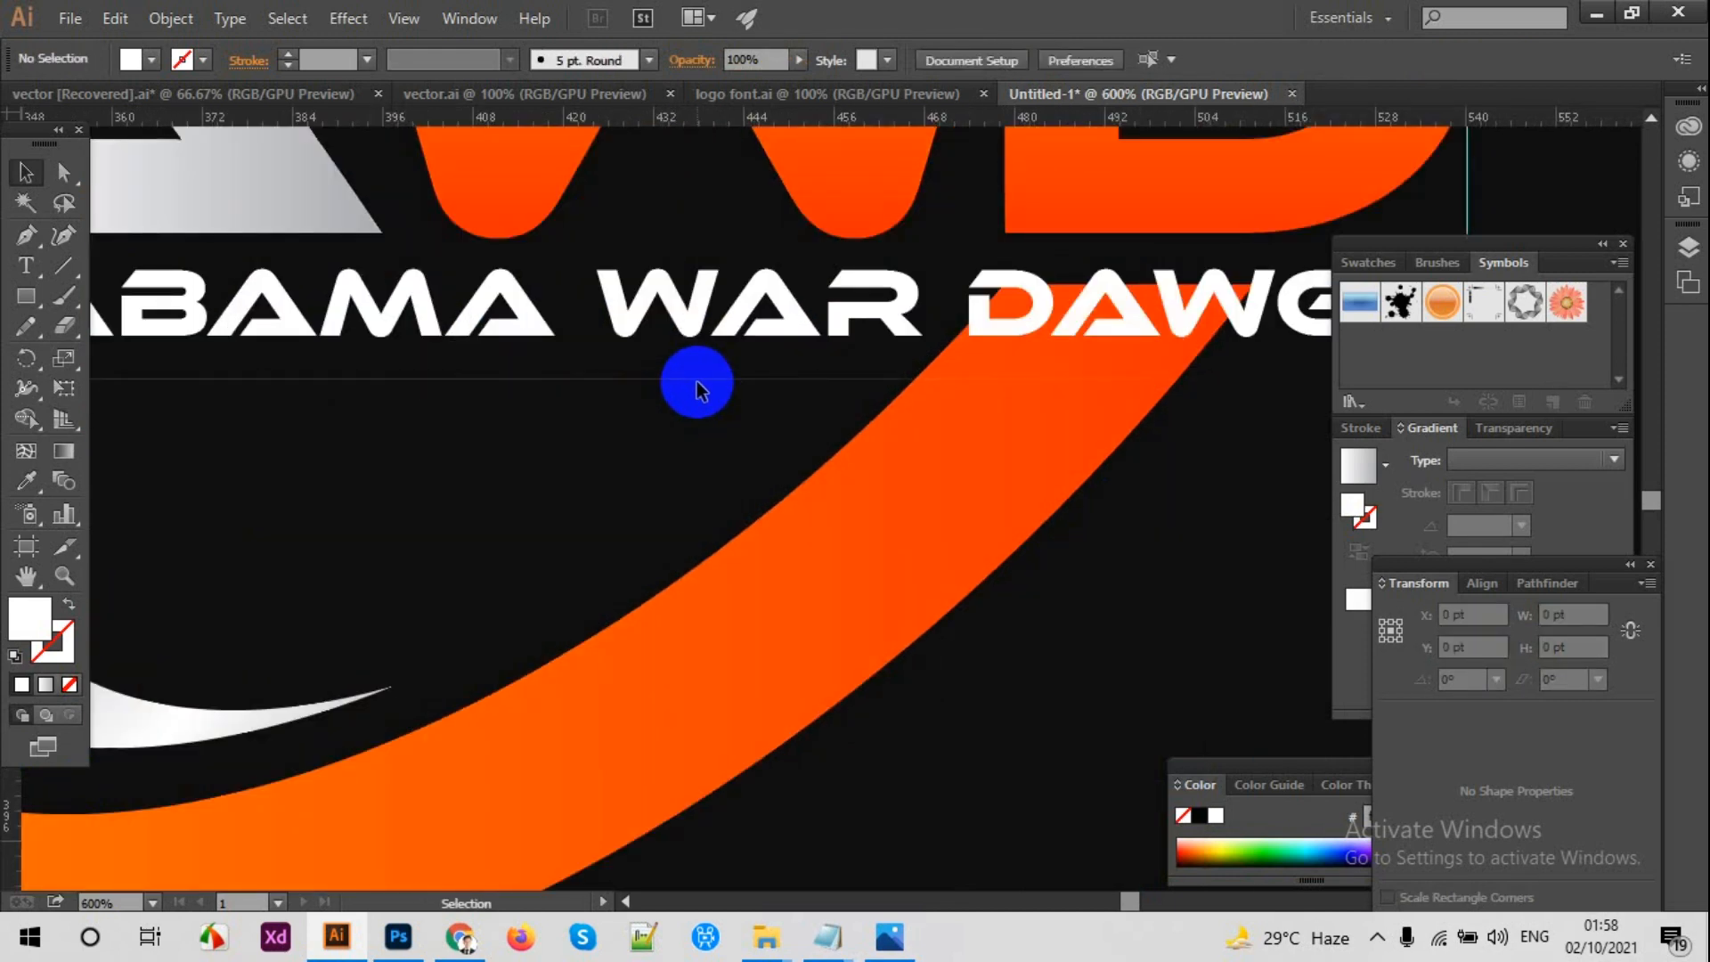
drag(702, 376, 702, 371)
Step: Cut the lower orange and silver crescents along the horizontal line with Shape Builder, removing the pieces that overlap the tagline
shift+click(883, 491)
drag(585, 459, 1086, 439)
shift+click(467, 581)
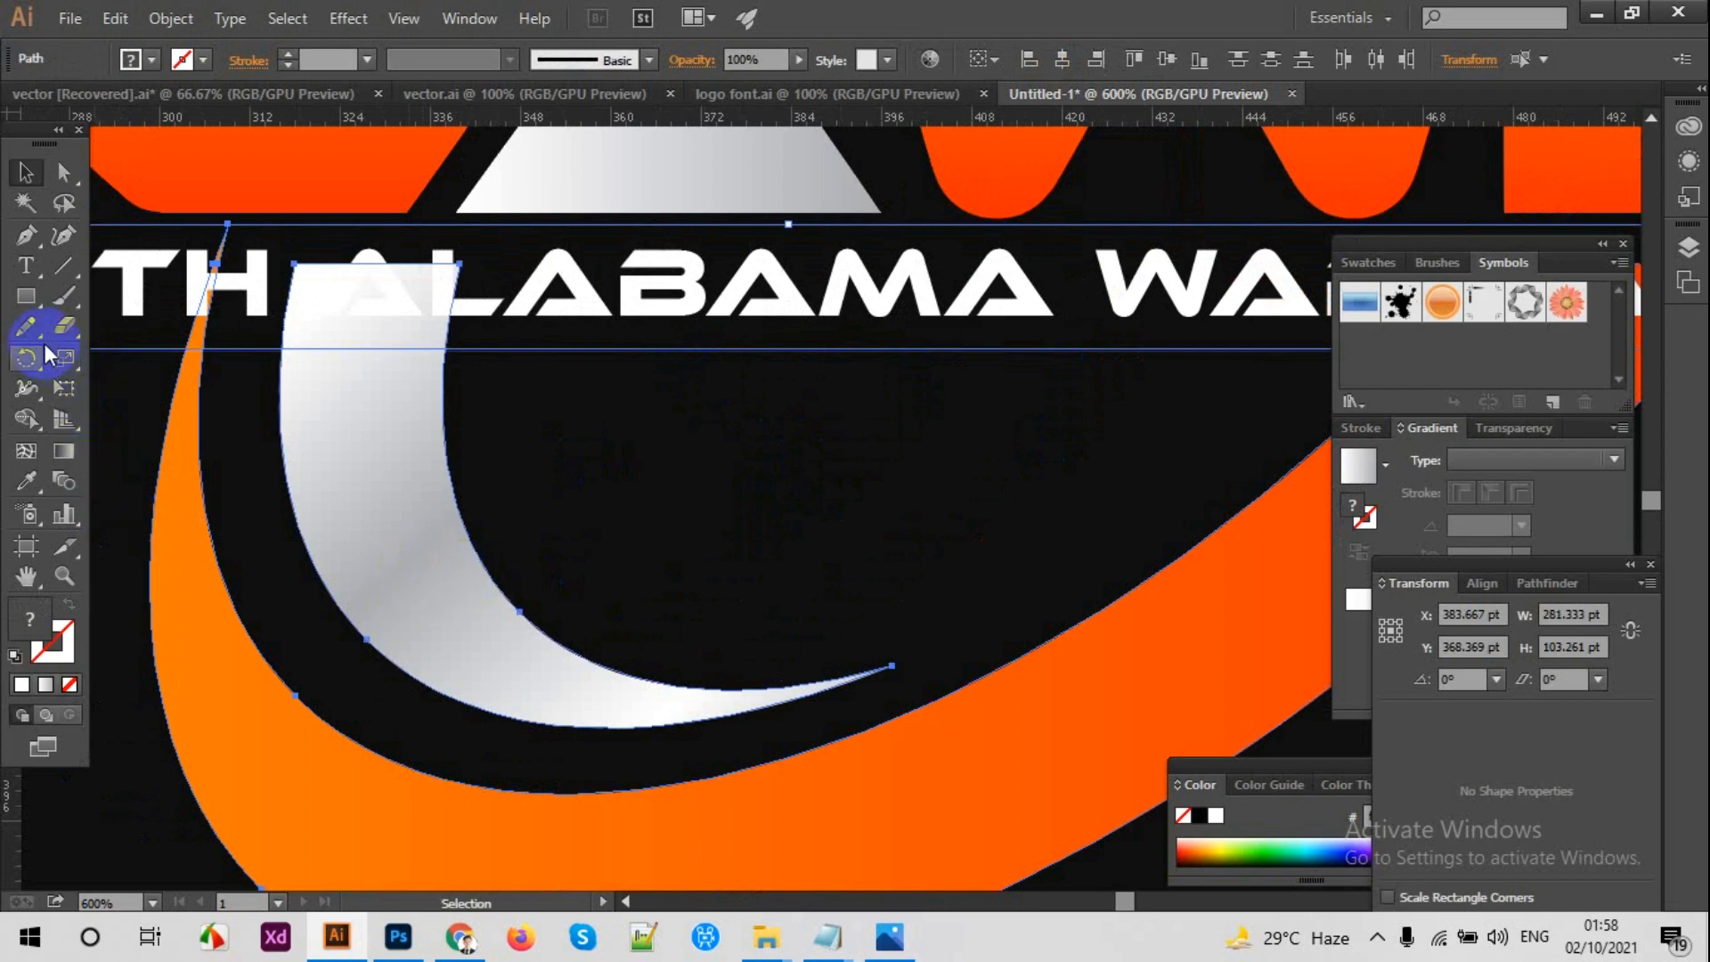
click(36, 415)
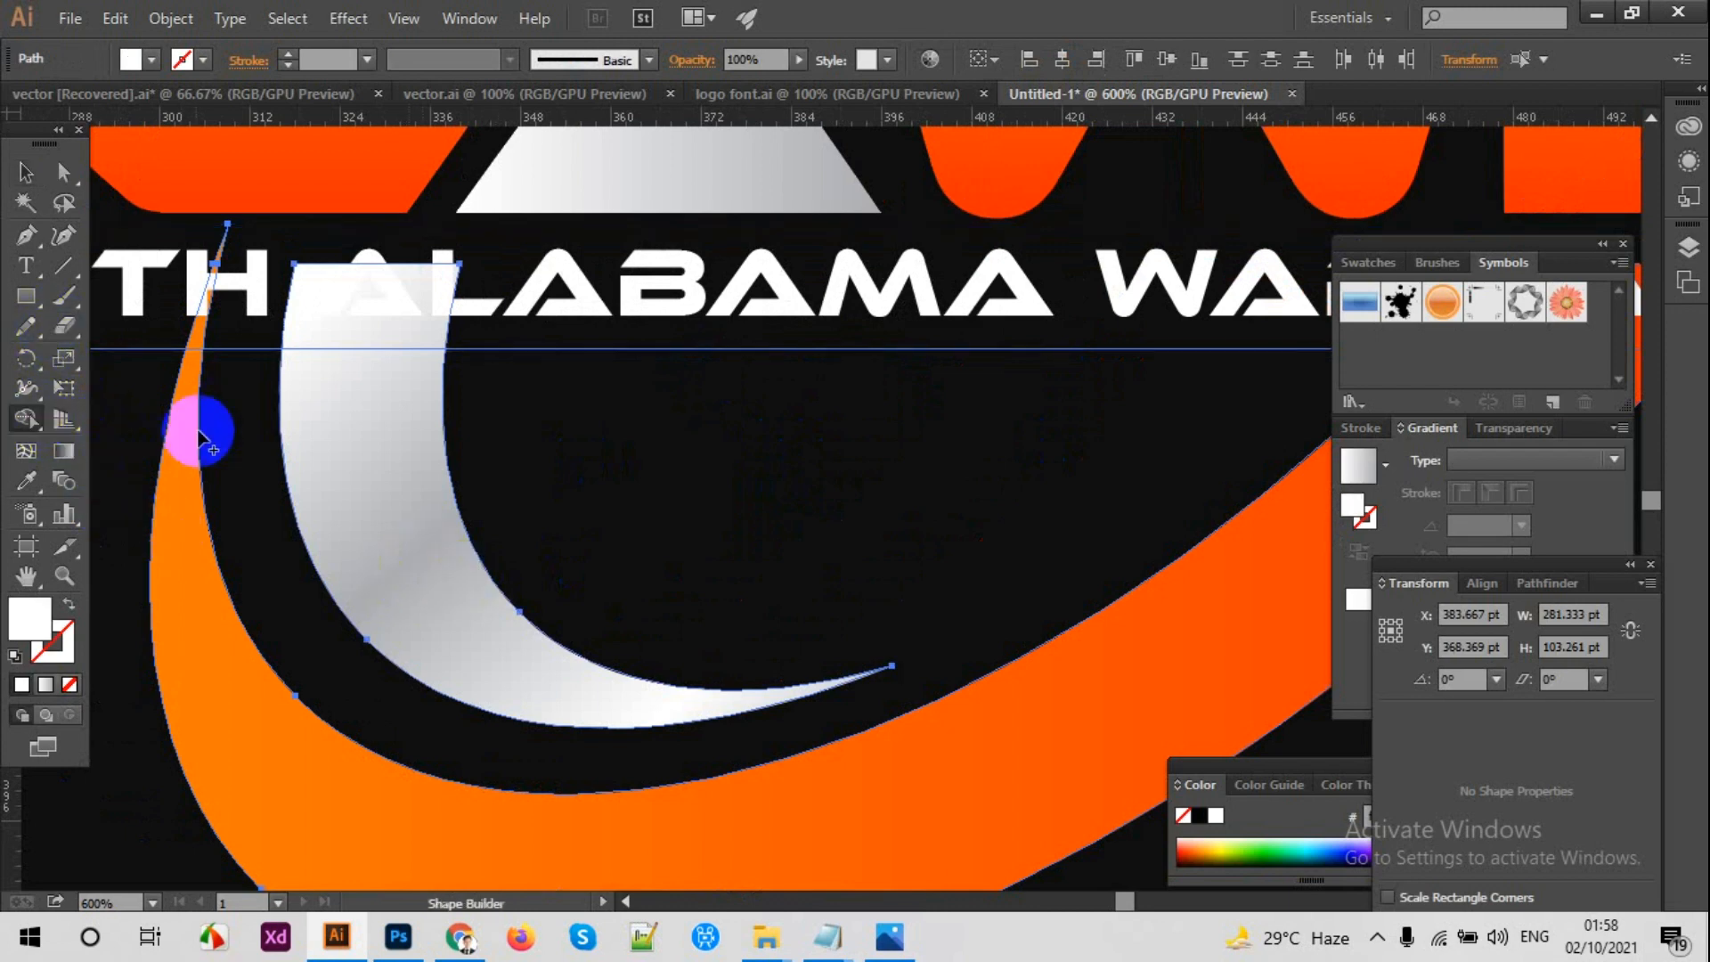
alt+click(194, 343)
alt+click(293, 329)
drag(801, 458, 340, 439)
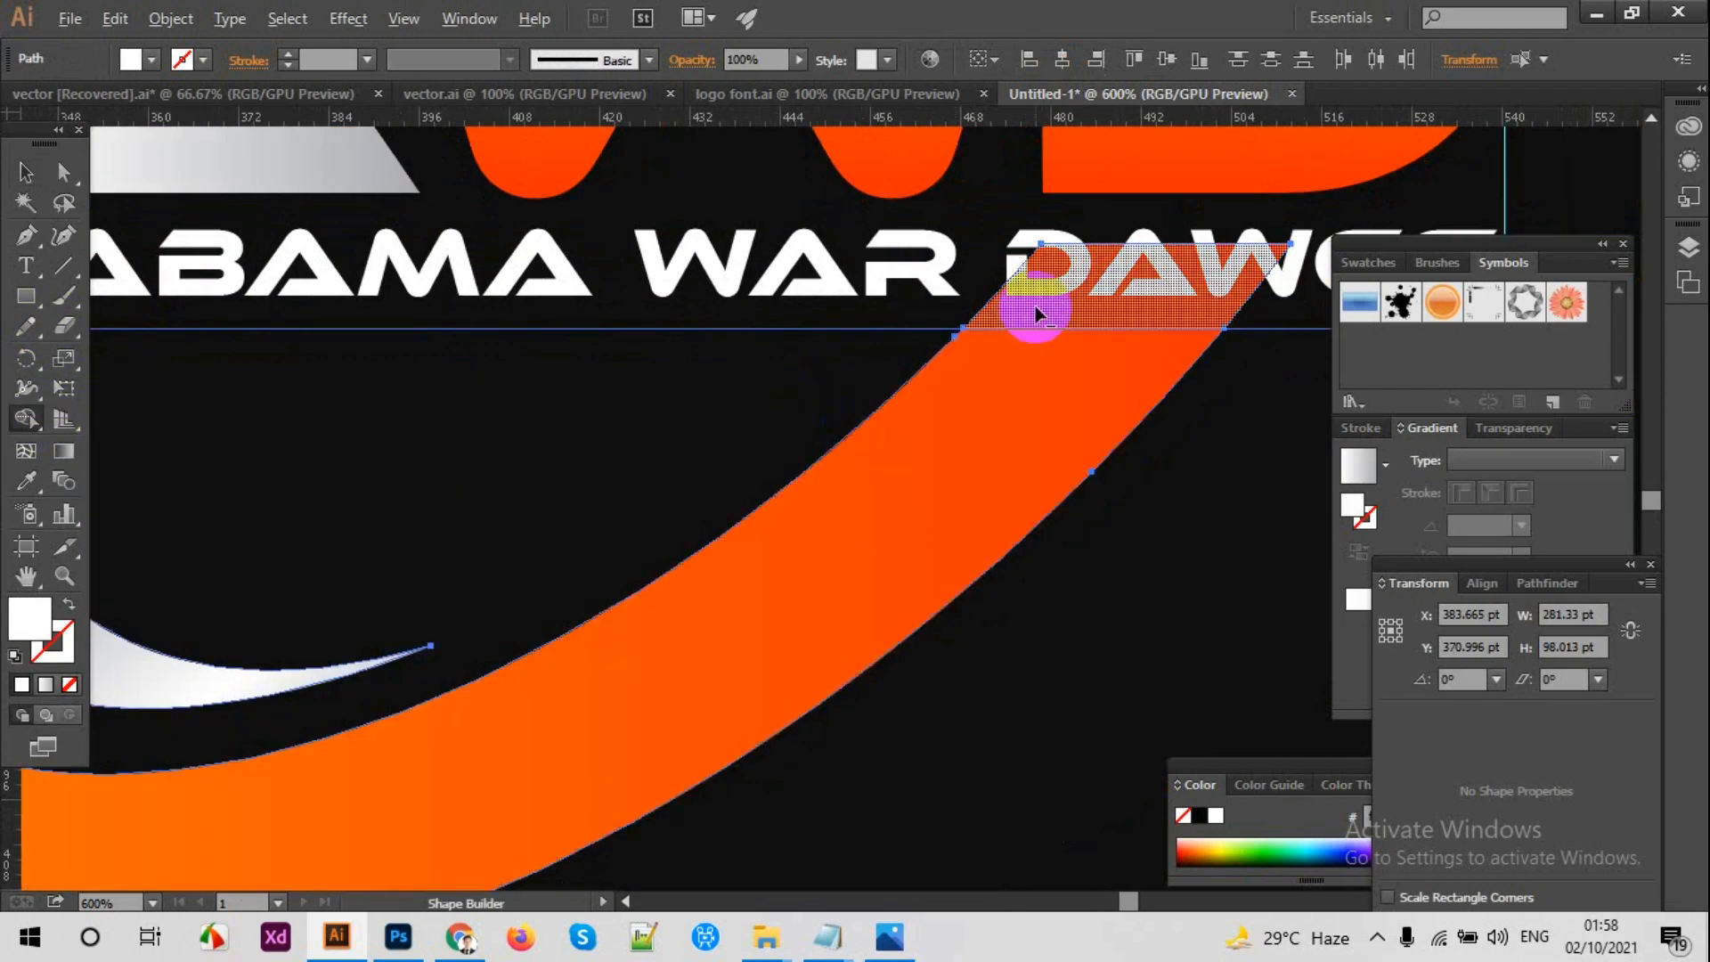
alt+click(1036, 313)
Step: Deselect the artwork and hide the guides around the logo
key(ctrl+minus)
key(ctrl+minus)
key(ctrl+minus)
click(16, 169)
click(294, 232)
right_click(163, 288)
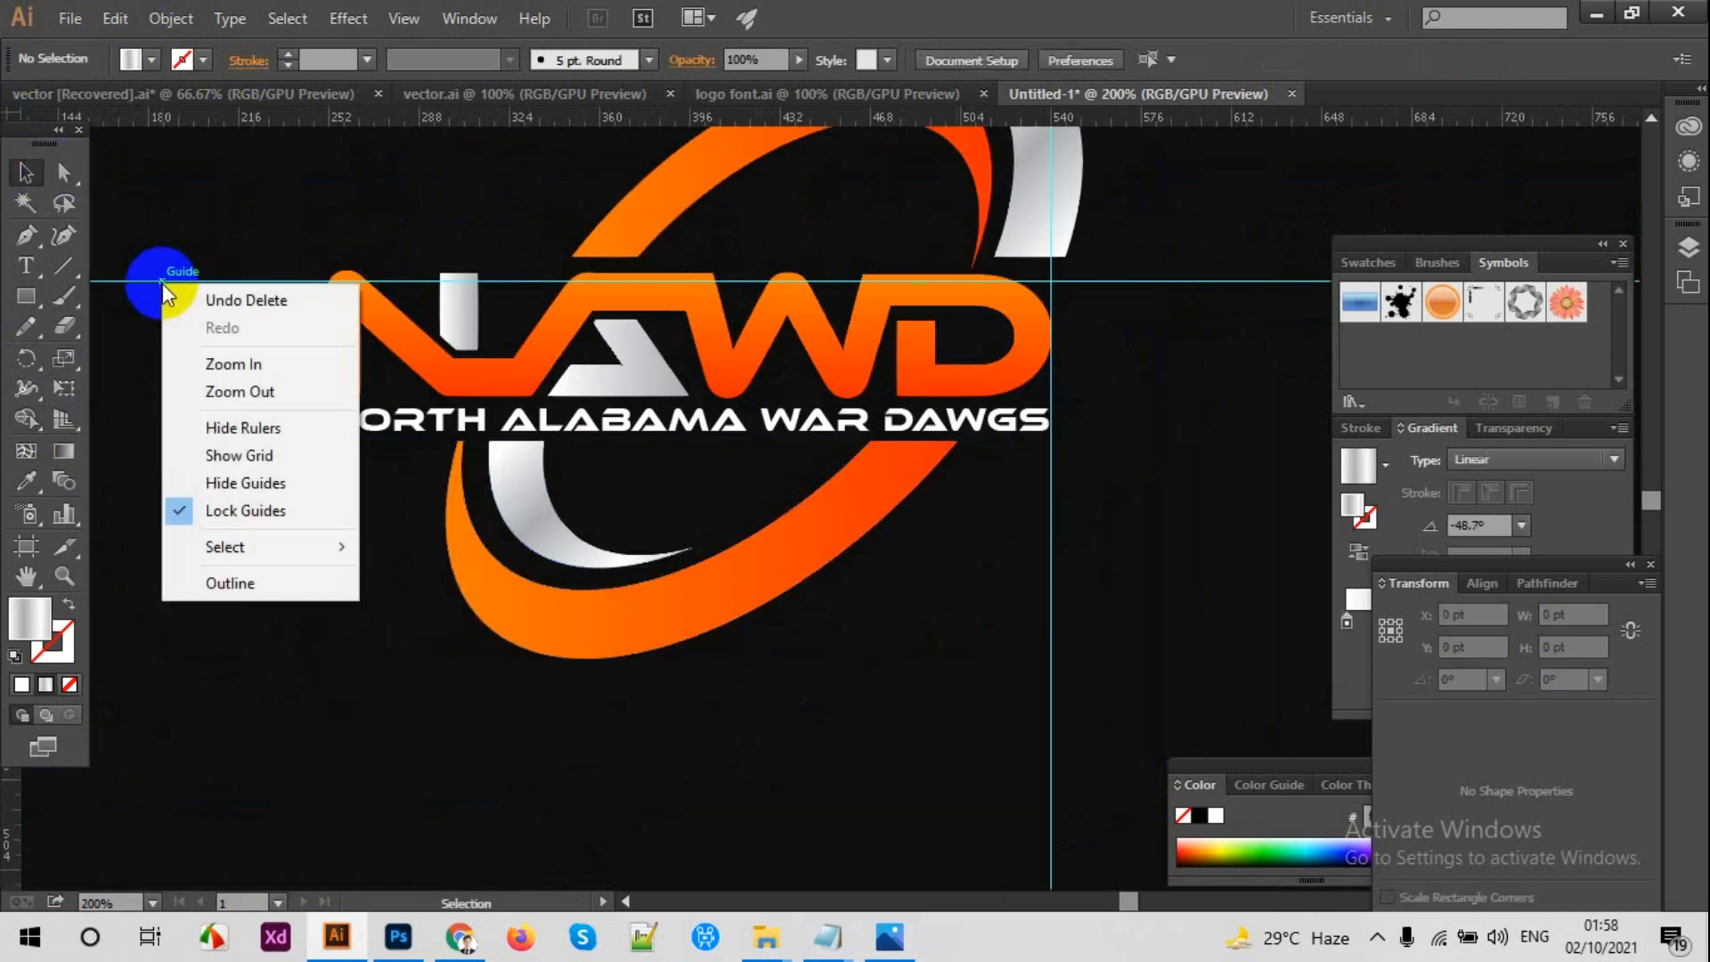
click(218, 483)
key(ctrl+1)
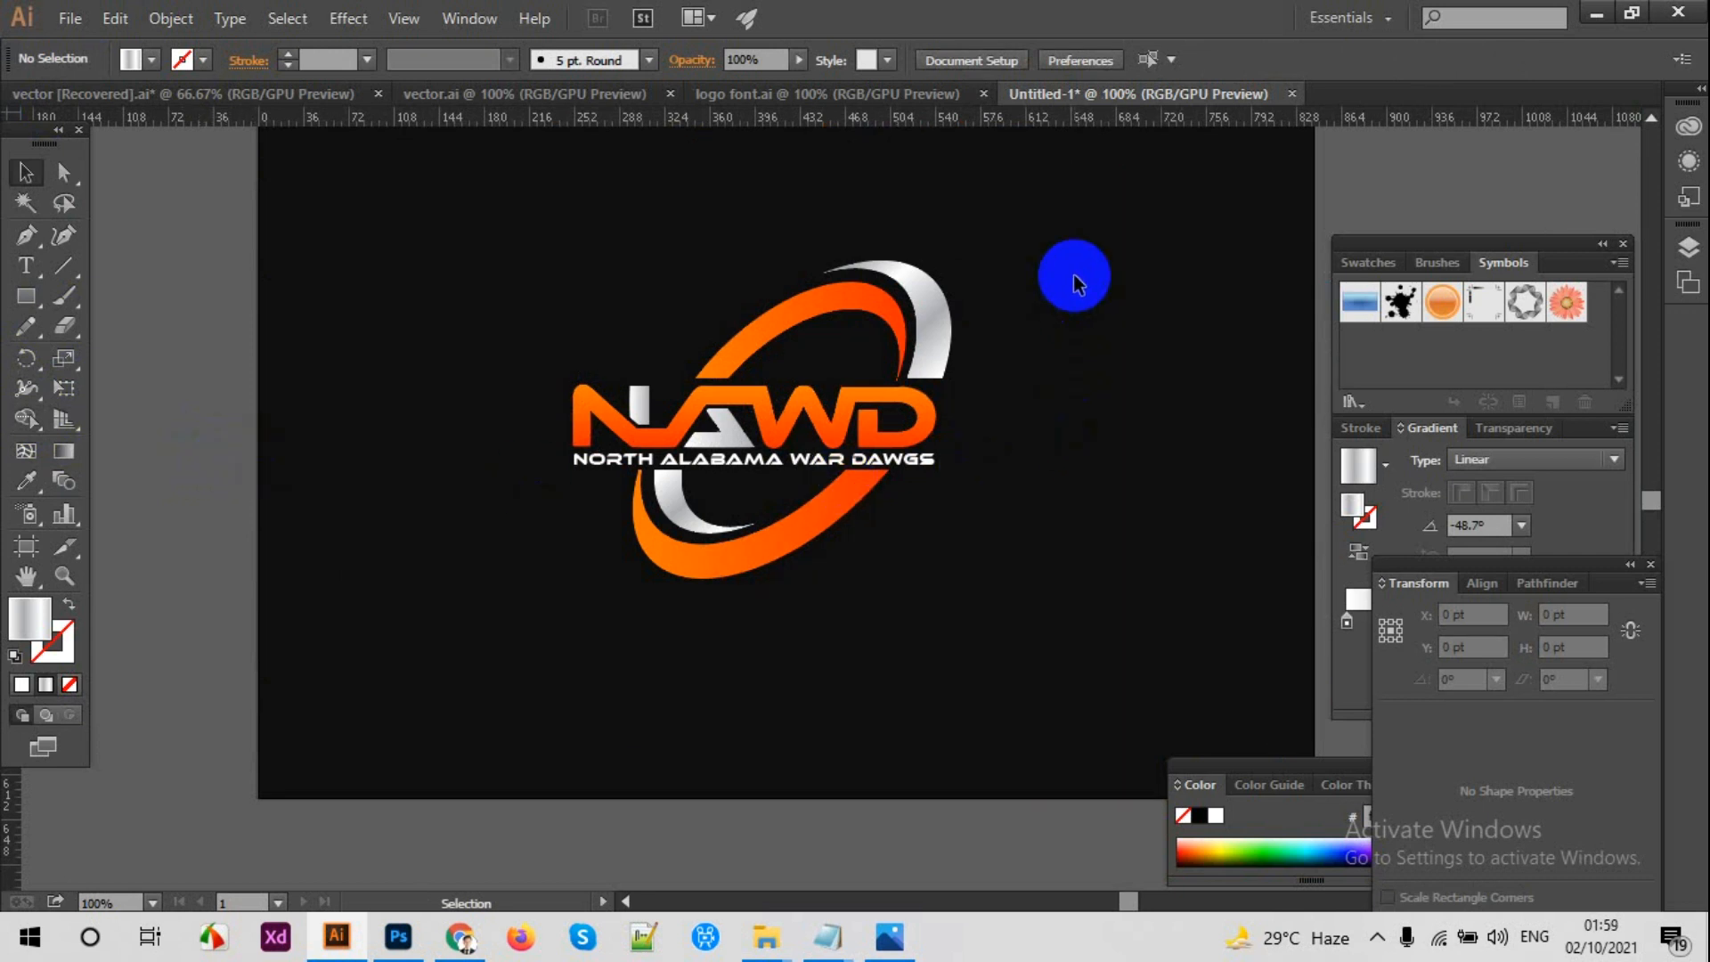
Step: Examine the whole logo at several magnifications, checking the crescents, the NAWD lettering and the tagline
key(ctrl+minus)
key(ctrl+plus)
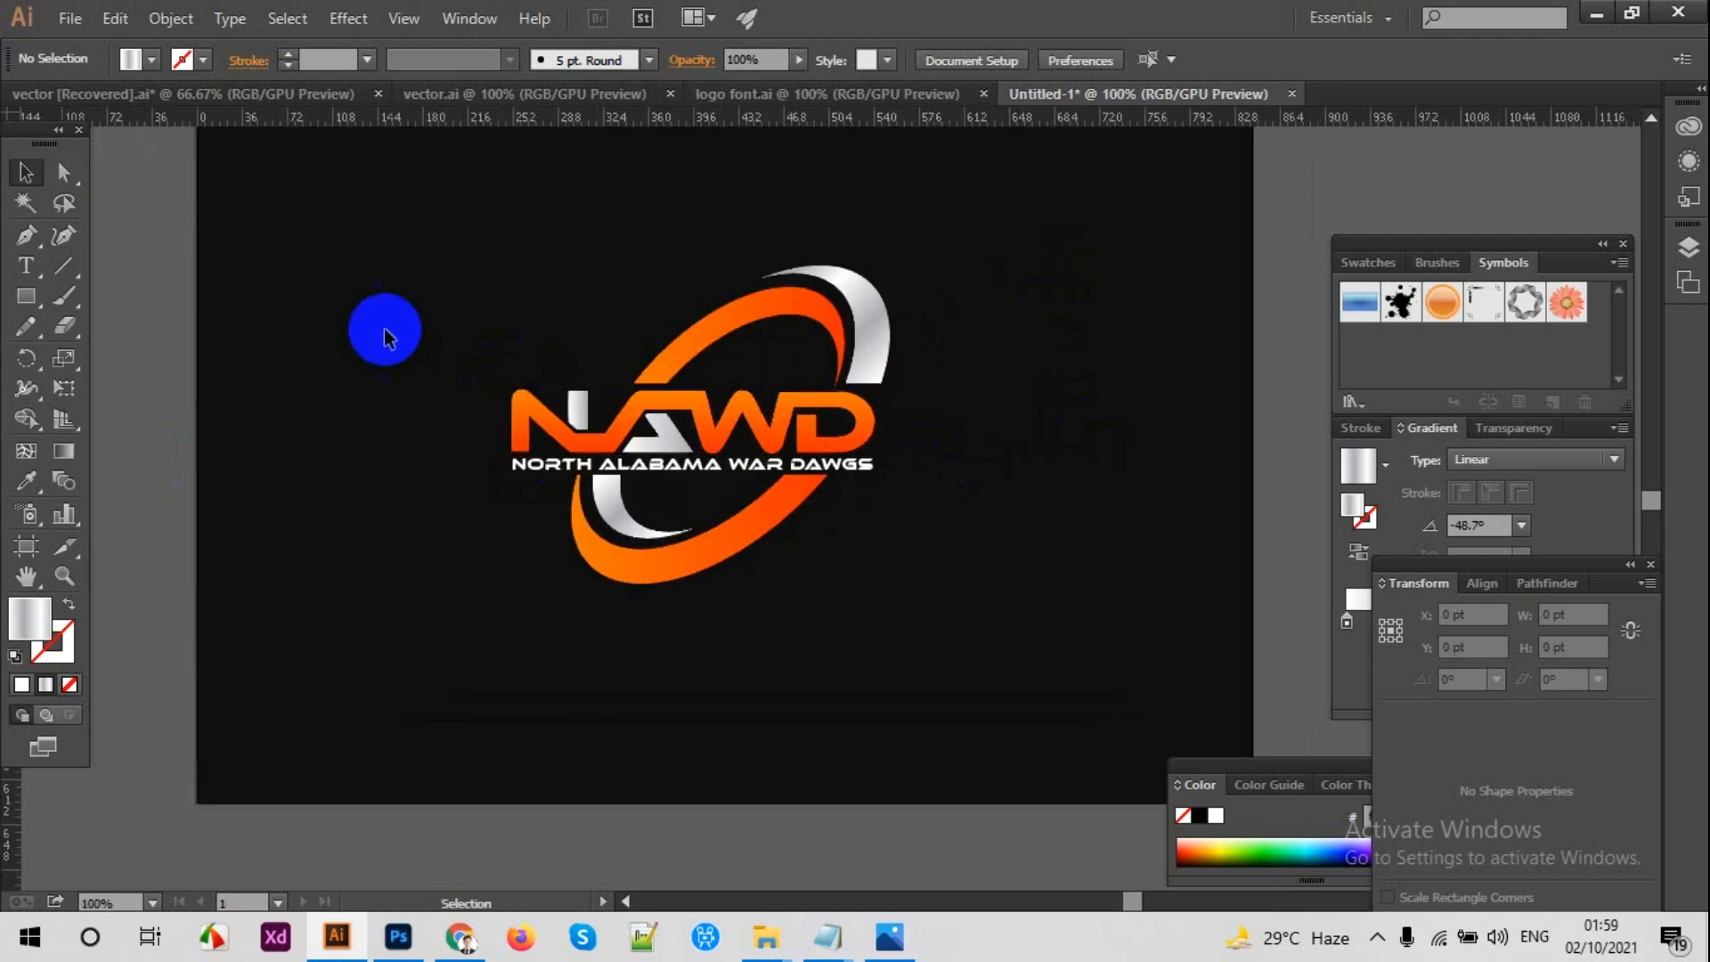
key(ctrl+minus)
key(space)
drag(295, 243, 372, 306)
key(Delete)
key(space)
drag(862, 390, 501, 244)
key(ctrl+plus)
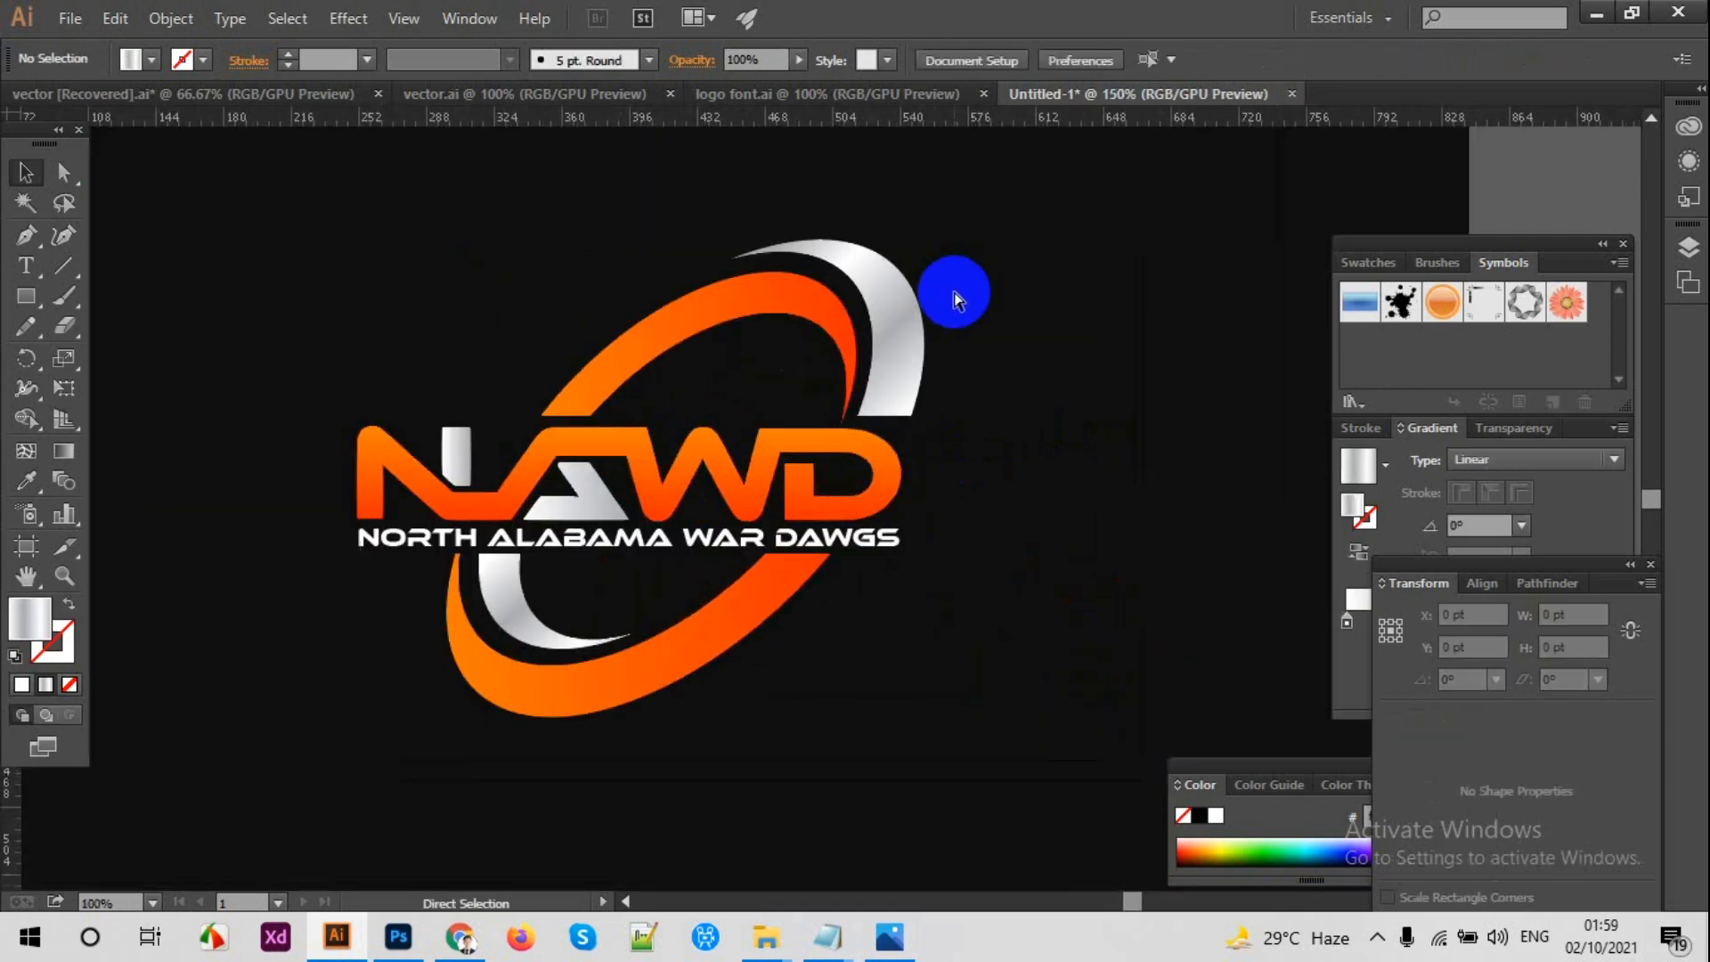
scroll(962, 292, up, 1)
key(space)
drag(1072, 340, 1152, 344)
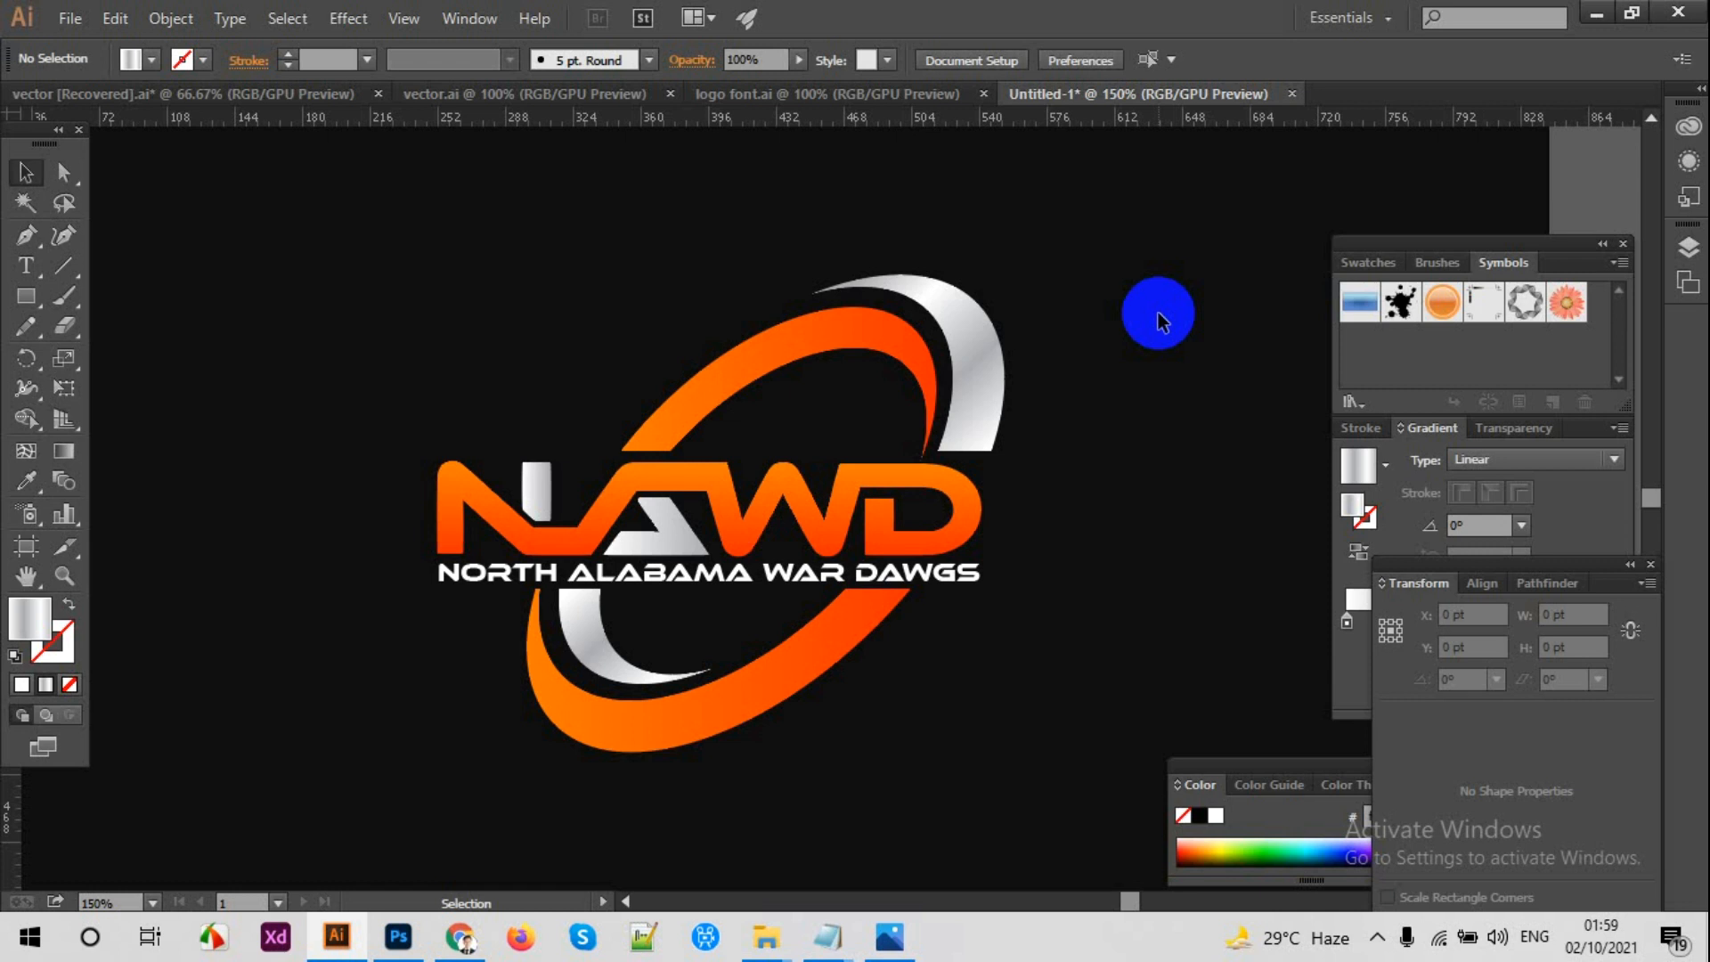
Step: Reverse the linear gradient of the upper orange crescent and deselect it
click(886, 362)
click(1363, 542)
click(1158, 498)
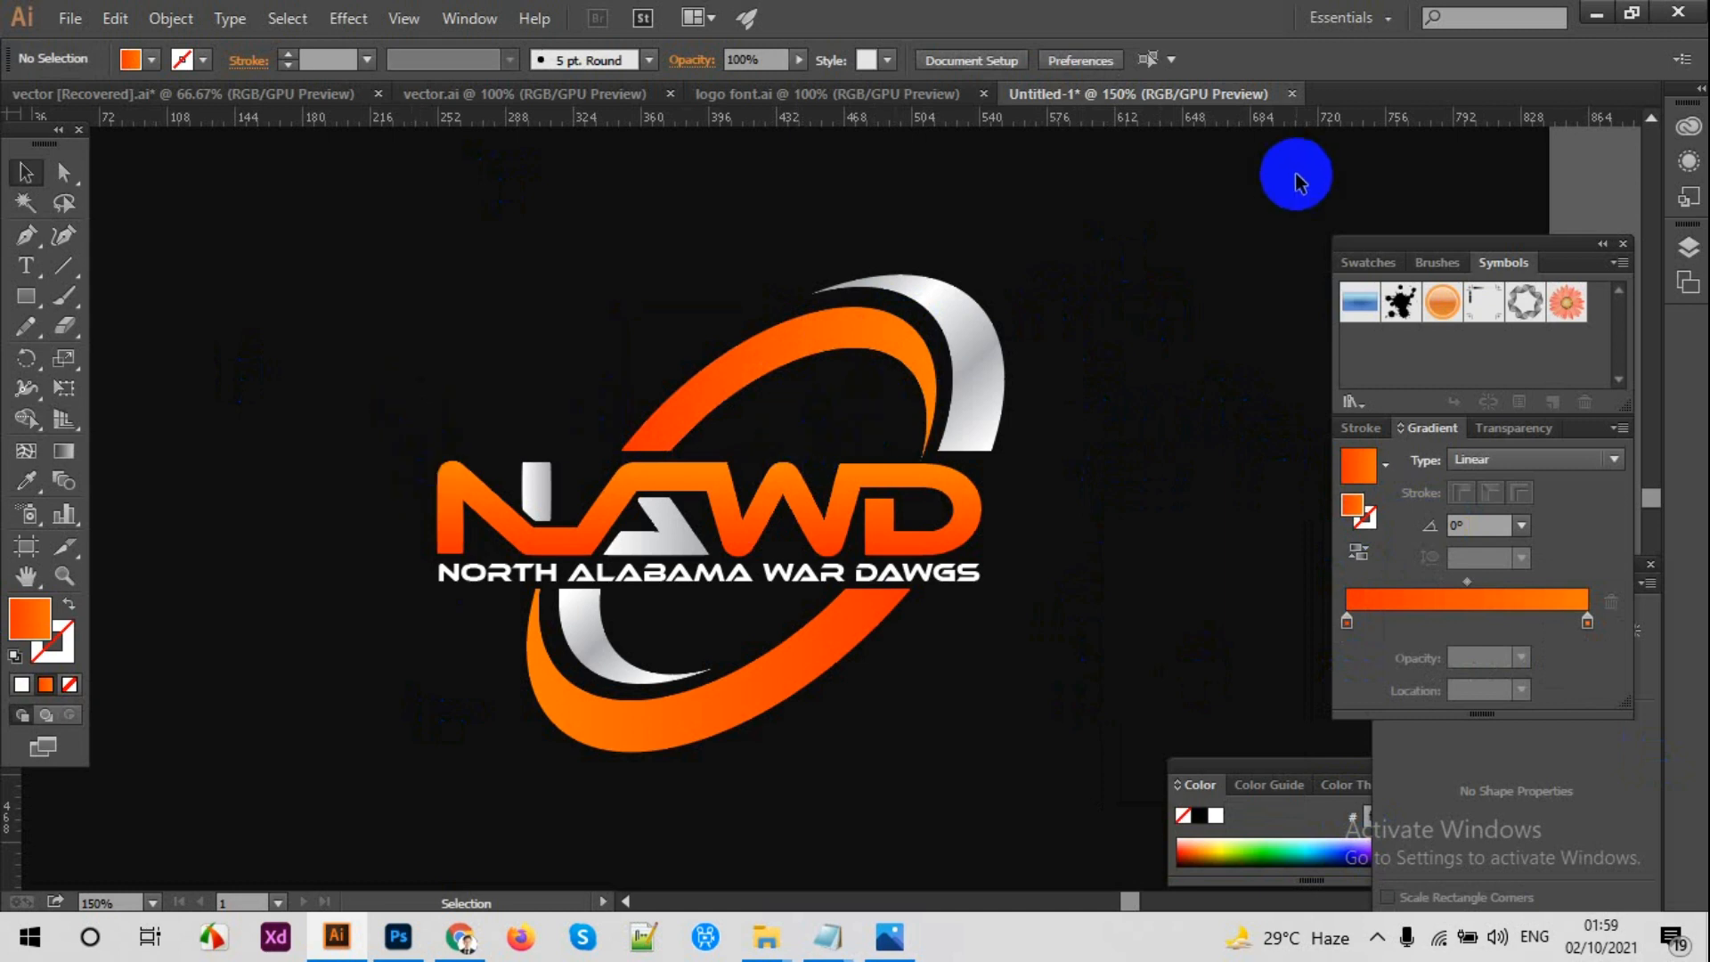
click(1377, 937)
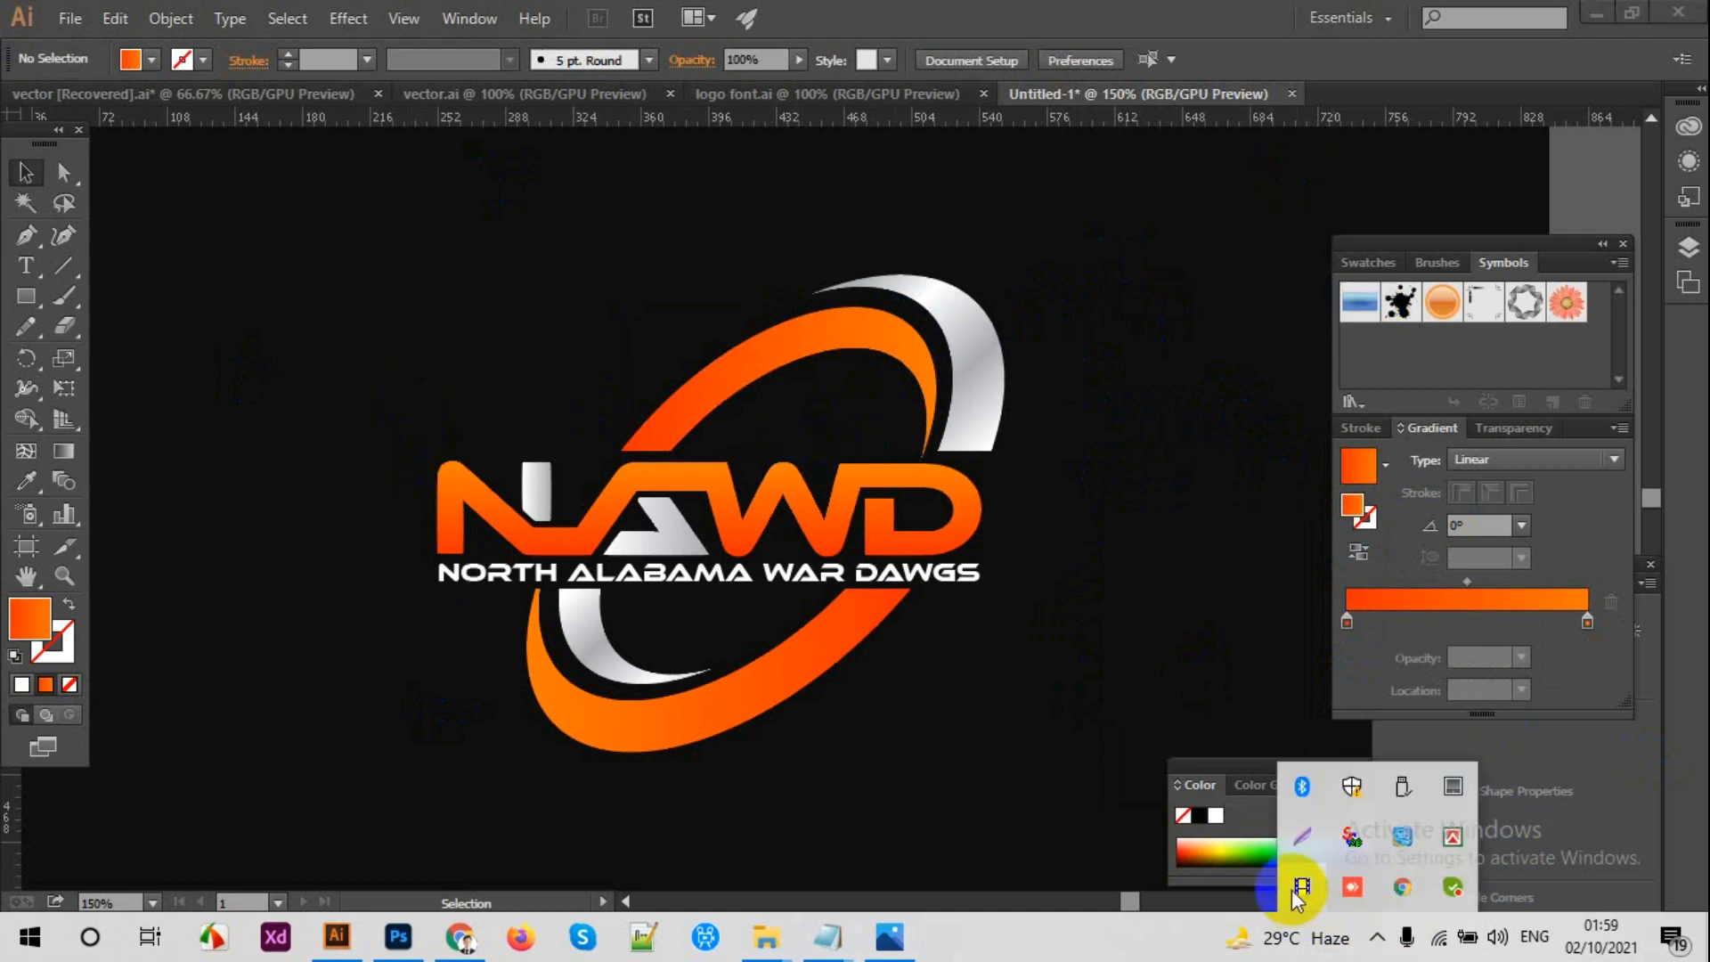